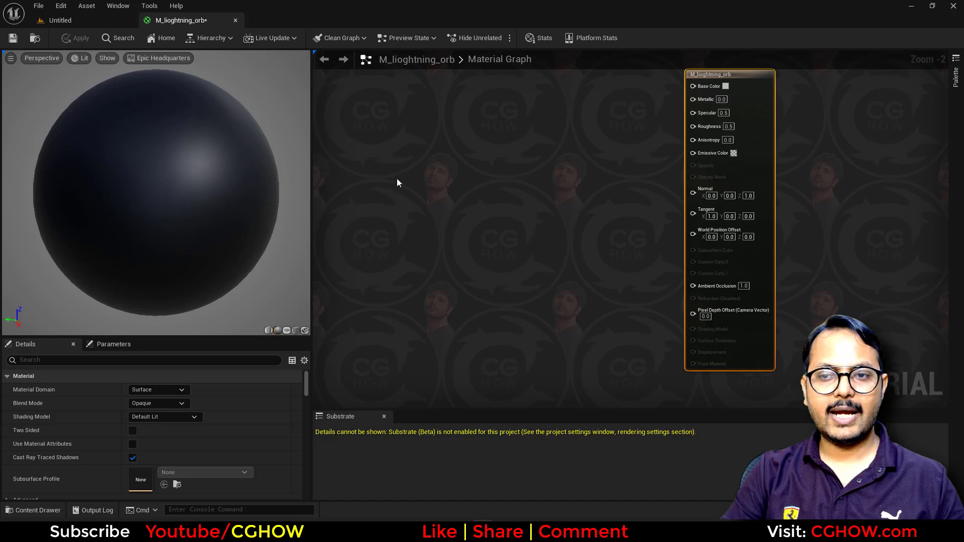
- Add a Noise node to the material graph and connect its output to Base Color
{"action": "left_click_drag", "start_coordinate": [272, 183], "coordinate": [259, 186]}
{"action": "right_click_drag", "start_coordinate": [476, 212], "coordinate": [518, 209]}
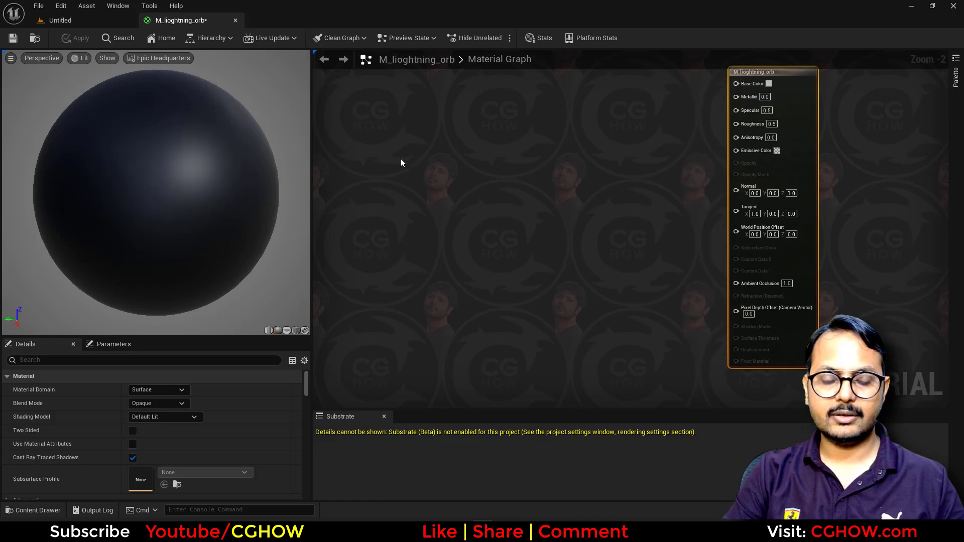
{"action": "right_click", "coordinate": [401, 163]}
{"action": "left_click", "coordinate": [387, 132]}
{"action": "right_click", "coordinate": [388, 131]}
{"action": "type", "text": "noise"}
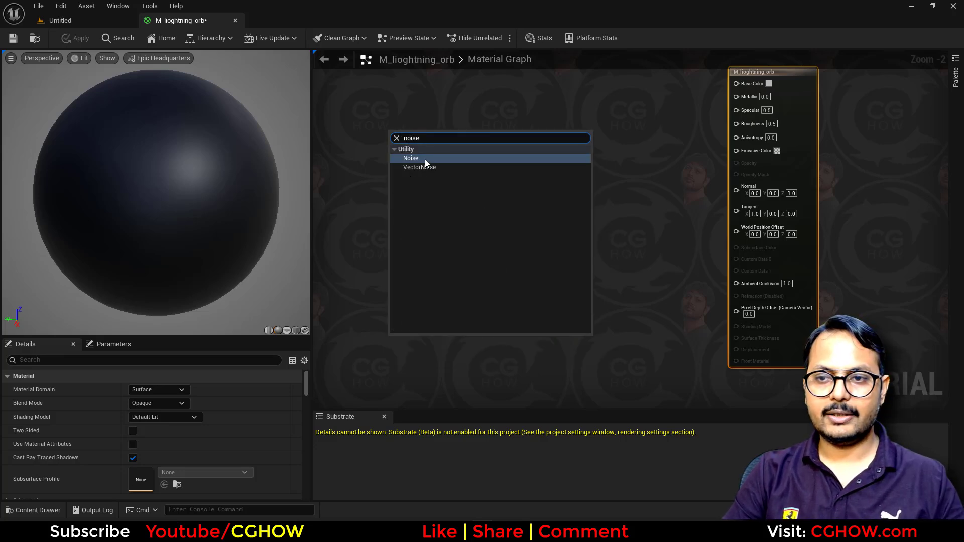
{"action": "left_click", "coordinate": [425, 159]}
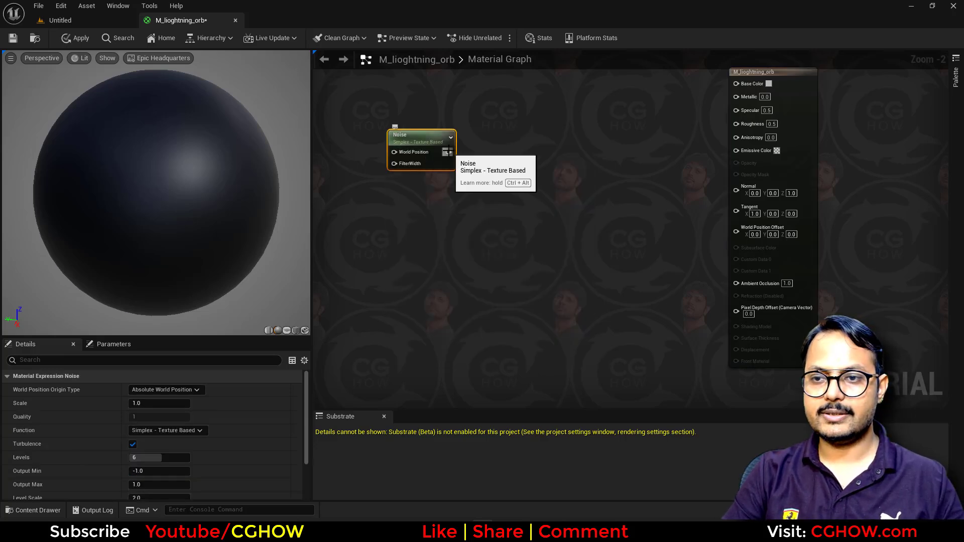
{"action": "left_click_drag", "start_coordinate": [447, 151], "coordinate": [738, 84]}
{"action": "left_click", "coordinate": [498, 192]}
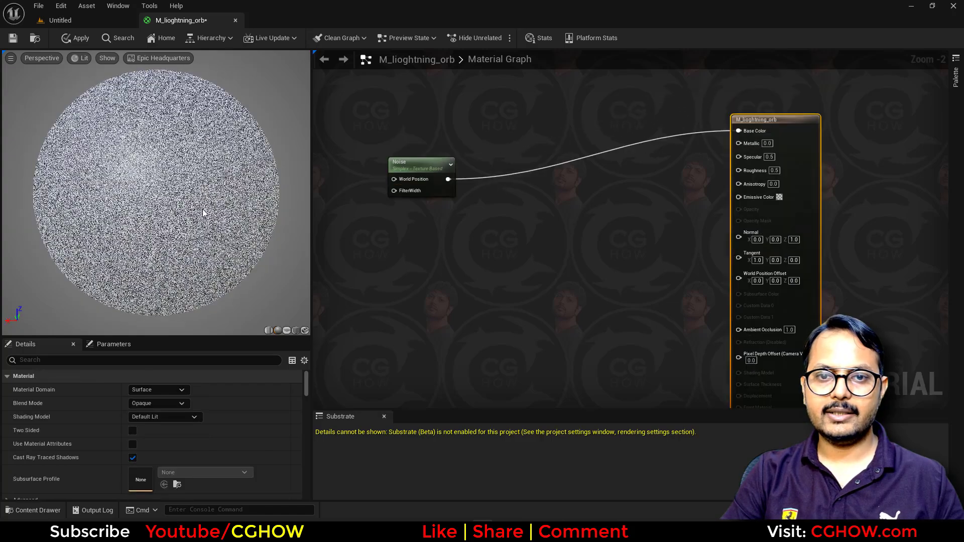
- Set the Noise node's scale to 0.01 and its minimum output to 0
{"action": "left_click", "coordinate": [424, 163]}
{"action": "left_click", "coordinate": [173, 402]}
{"action": "type", "text": "0.01"}
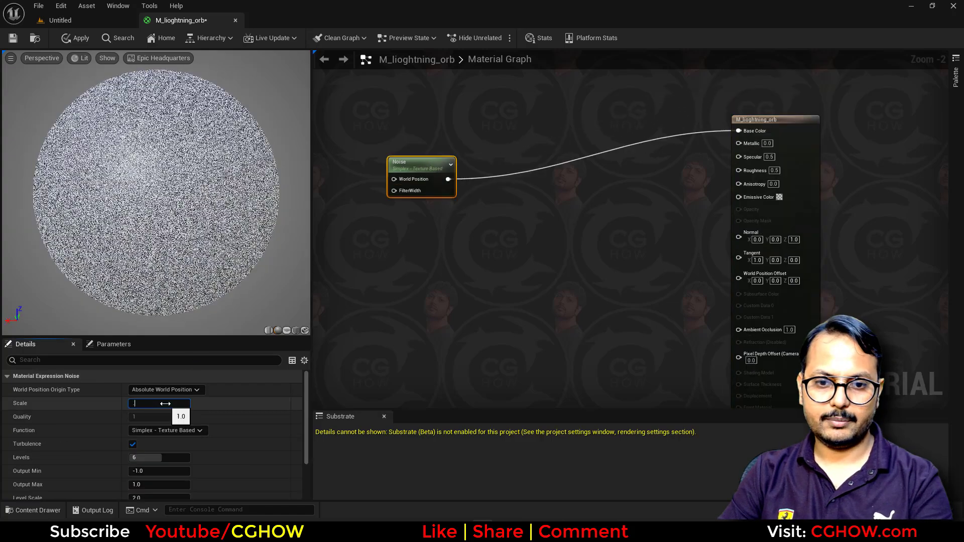
{"action": "key", "text": "Return"}
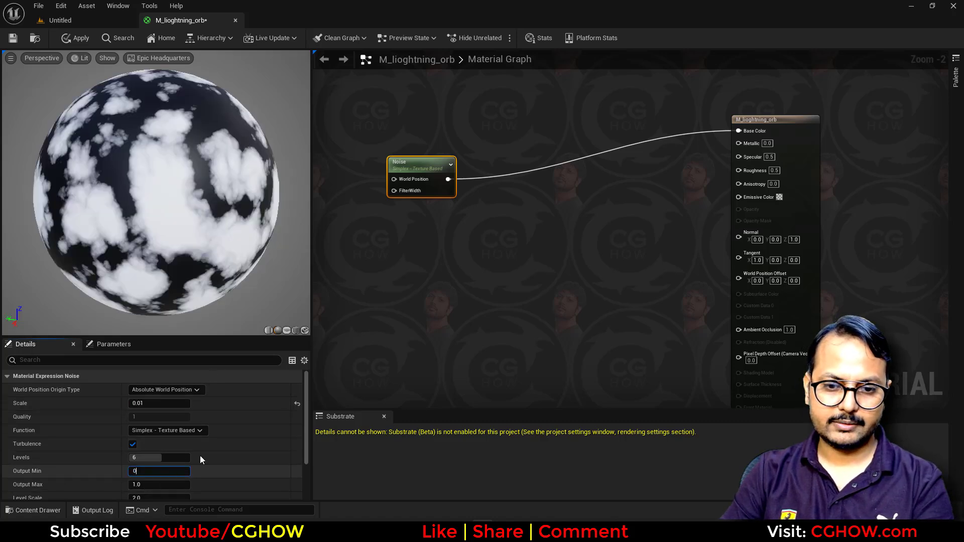
{"action": "key", "text": "Return"}
{"action": "right_click_drag", "start_coordinate": [413, 239], "coordinate": [336, 264]}
{"action": "left_click_drag", "start_coordinate": [346, 198], "coordinate": [366, 155]}
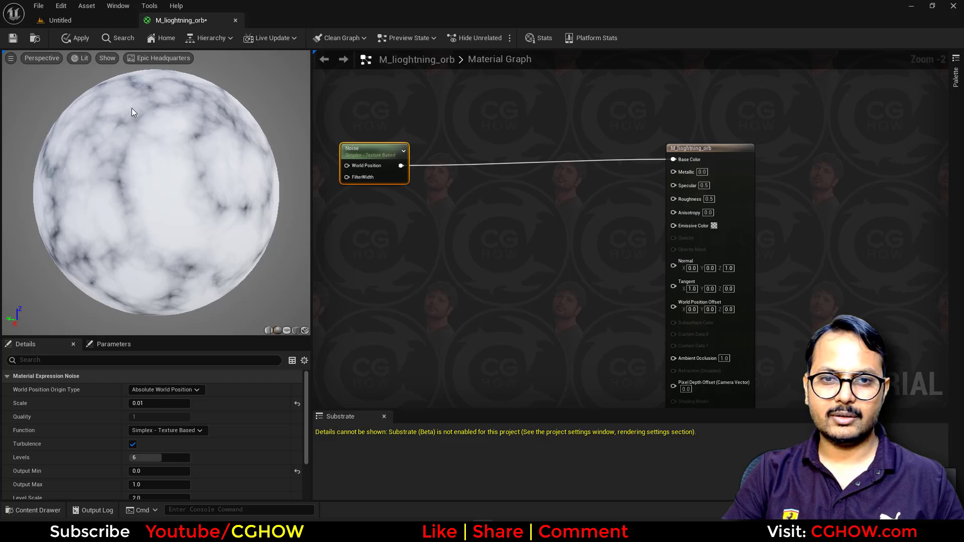
- Insert a Sine node between the Noise output and Base Color
{"action": "left_click_drag", "start_coordinate": [402, 165], "coordinate": [438, 150]}
{"action": "type", "text": "si"}
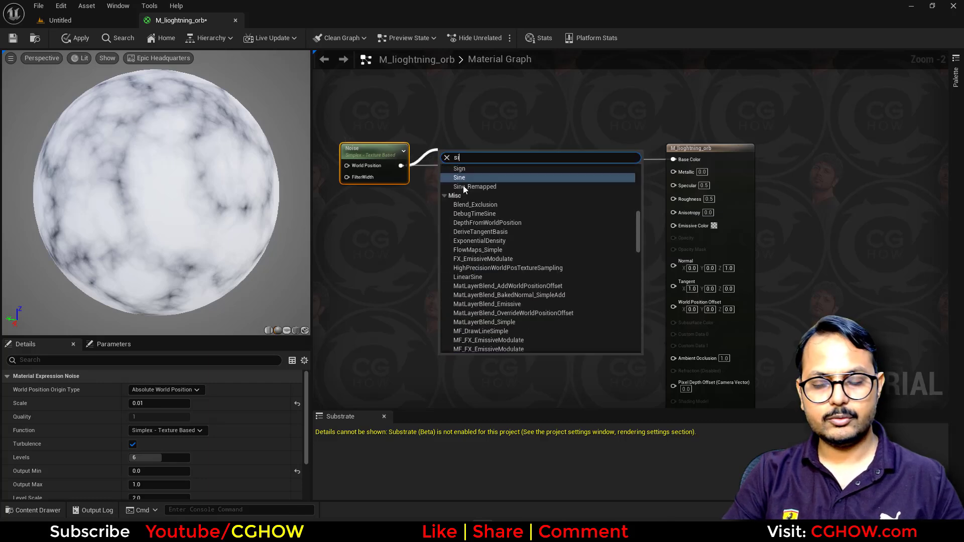
{"action": "left_click", "coordinate": [459, 179]}
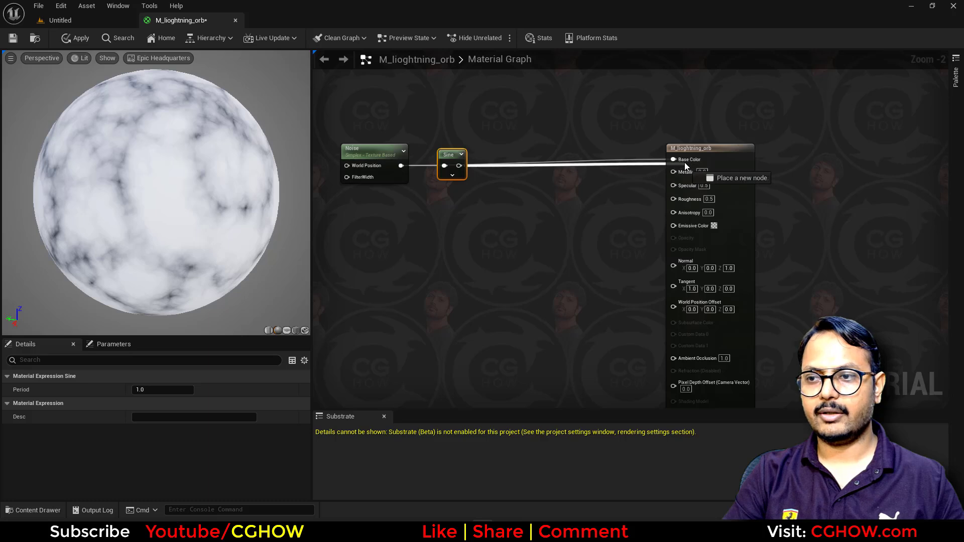
{"action": "left_click_drag", "start_coordinate": [685, 162], "coordinate": [684, 161]}
{"action": "left_click_drag", "start_coordinate": [399, 142], "coordinate": [534, 156]}
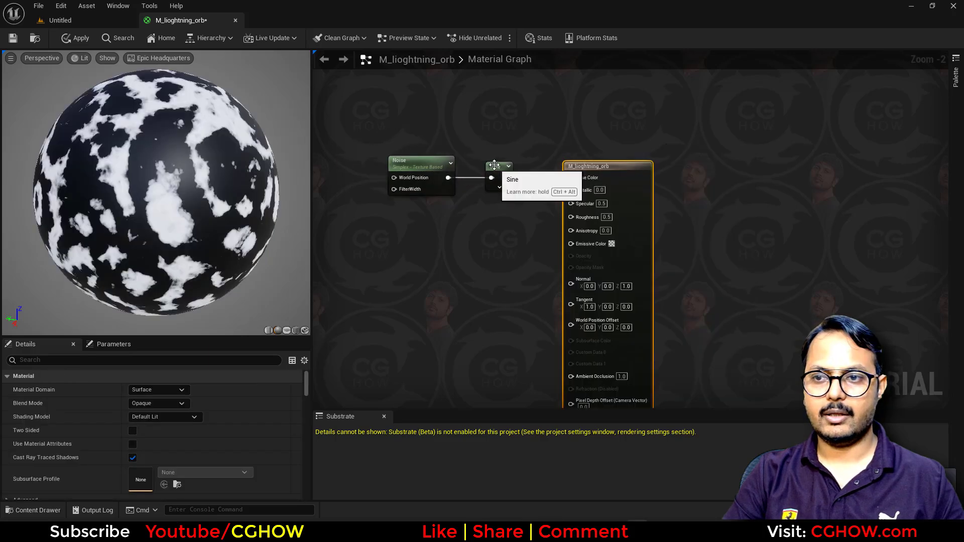
- Set the Sine node's period to 2
{"action": "left_click", "coordinate": [497, 166]}
{"action": "left_click", "coordinate": [166, 389]}
{"action": "type", "text": "2"}
{"action": "key", "text": "Return"}
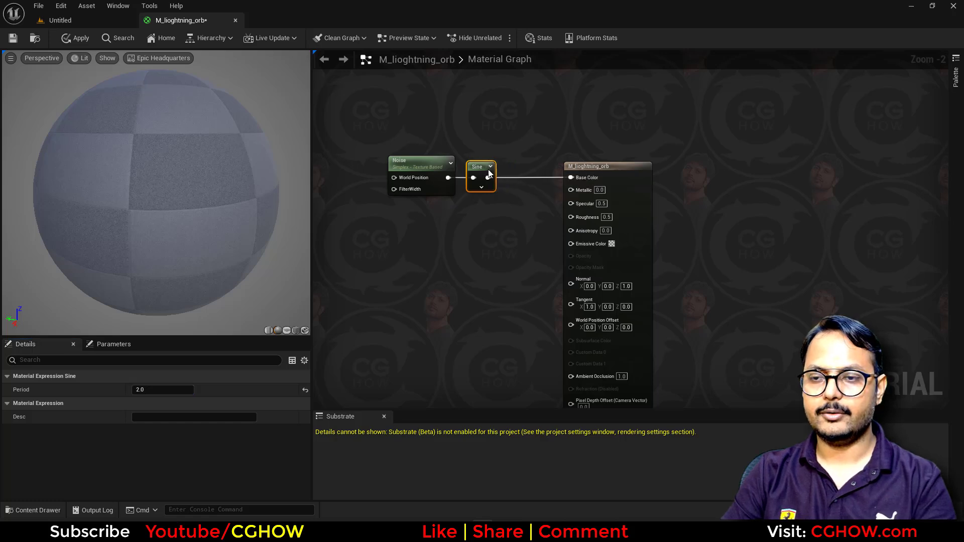
- Try a Power node with an exponent of 5 between the Sine node and Base Color
{"action": "left_click", "coordinate": [477, 209]}
{"action": "left_click_drag", "start_coordinate": [424, 128], "coordinate": [471, 168]}
{"action": "key", "text": "e"}
{"action": "left_click", "coordinate": [453, 153]}
{"action": "left_click", "coordinate": [479, 181]}
{"action": "type", "text": "5"}
{"action": "key", "text": "Return"}
{"action": "right_click_drag", "start_coordinate": [462, 199], "coordinate": [460, 216]}
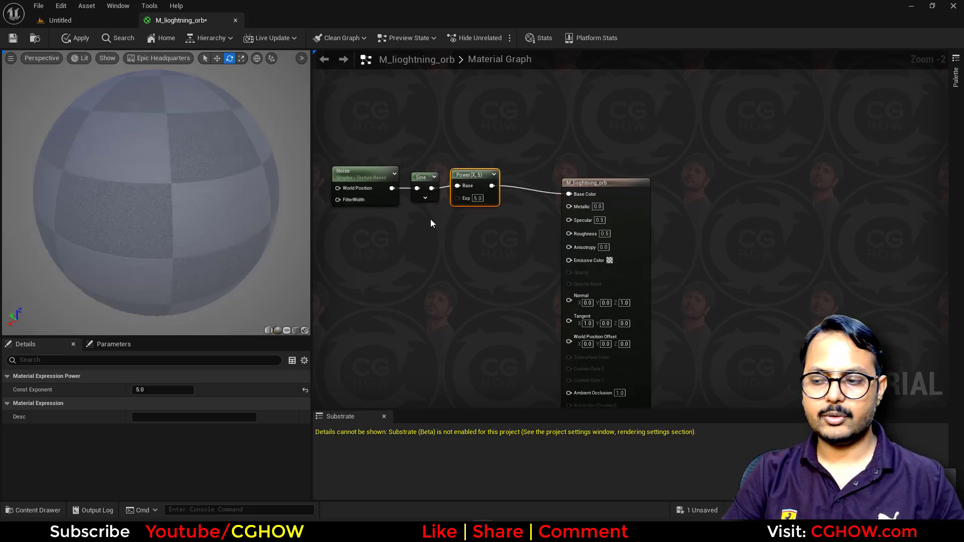
- Replace the Power node with a Step node driven by Sine at X, with Y set to 0.99 and its output feeding Base Color
{"action": "left_click_drag", "start_coordinate": [432, 188], "coordinate": [430, 219]}
{"action": "type", "text": "step"}
{"action": "key", "text": "Return"}
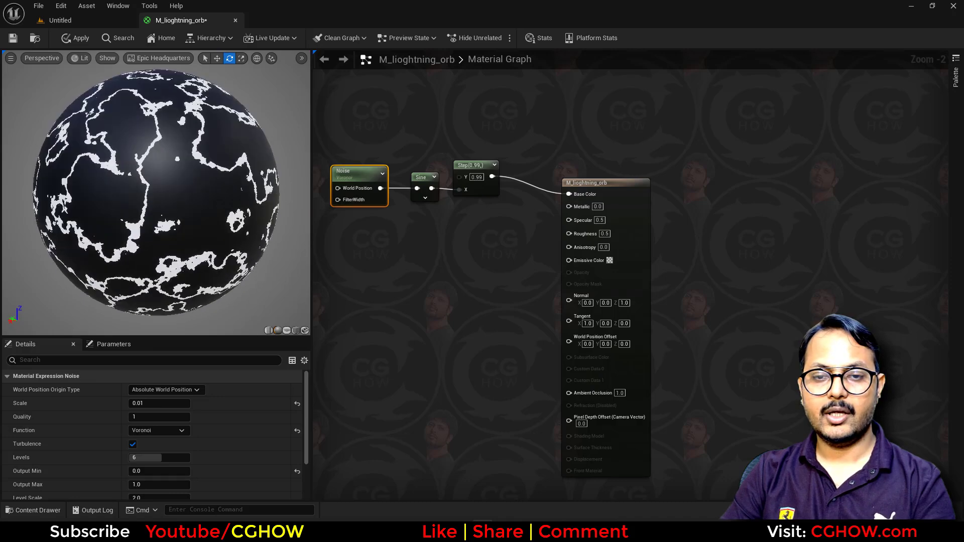
{"action": "right_click_drag", "start_coordinate": [352, 286], "coordinate": [426, 269]}
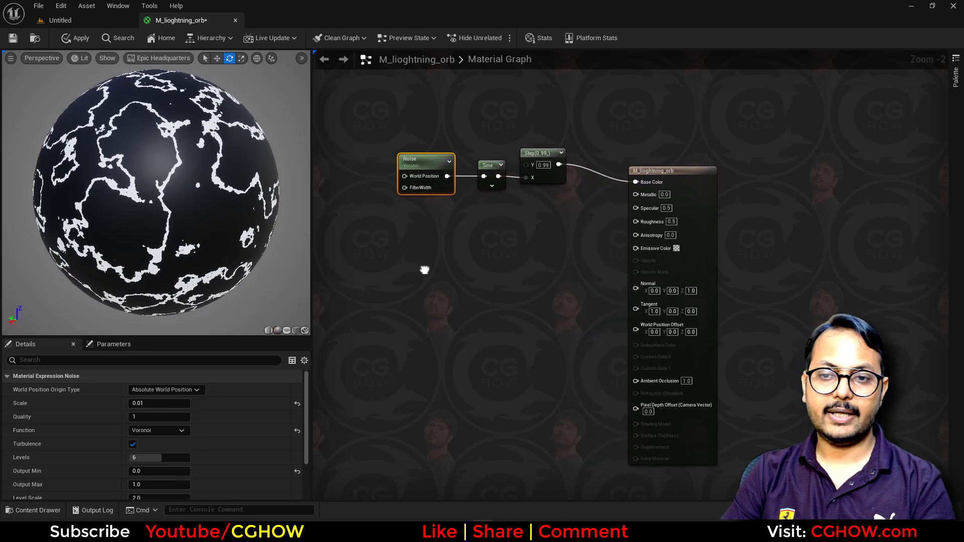
- Filter the CGHOWVFX folder to textures matching "light", look through them and return to the M_lioghtning_orb material
{"action": "left_click", "coordinate": [72, 21]}
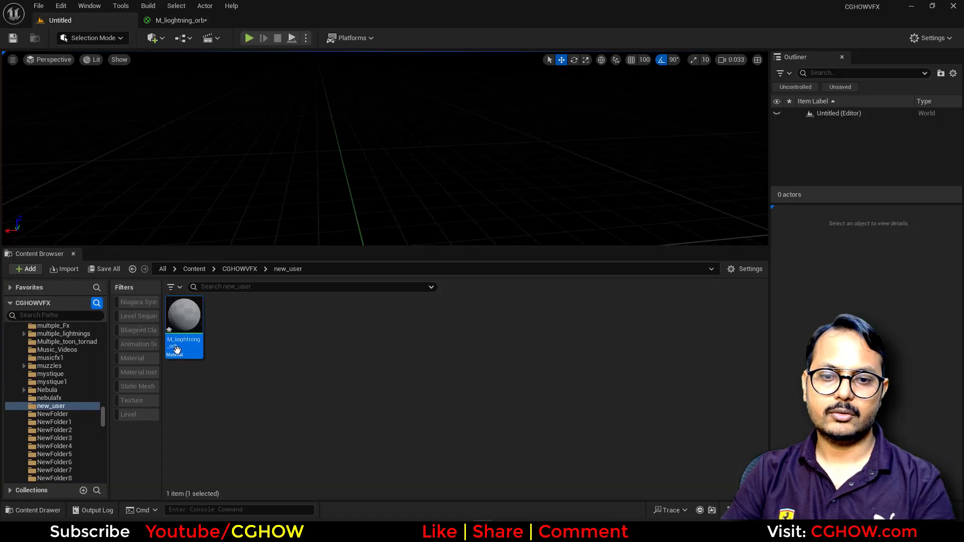
{"action": "left_click", "coordinate": [239, 269]}
{"action": "left_click", "coordinate": [133, 400]}
{"action": "type", "text": "light"}
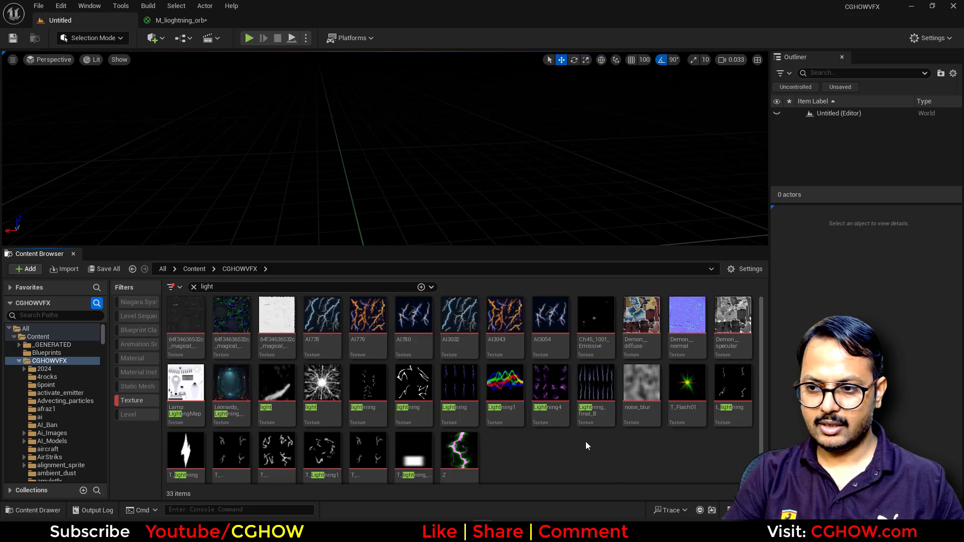
{"action": "scroll", "coordinate": [321, 397], "scroll_direction": "down", "scroll_amount": 1}
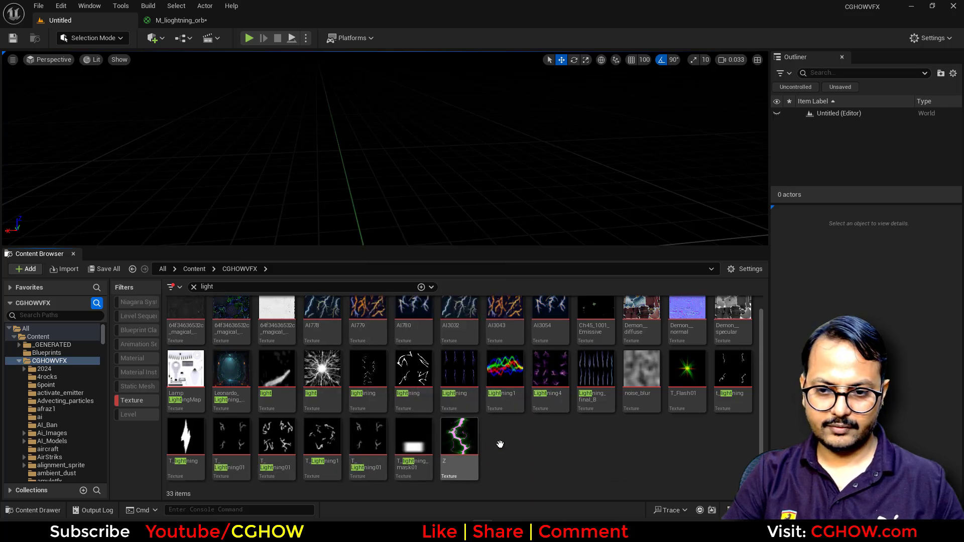
{"action": "scroll", "coordinate": [517, 442], "scroll_direction": "up", "scroll_amount": 1}
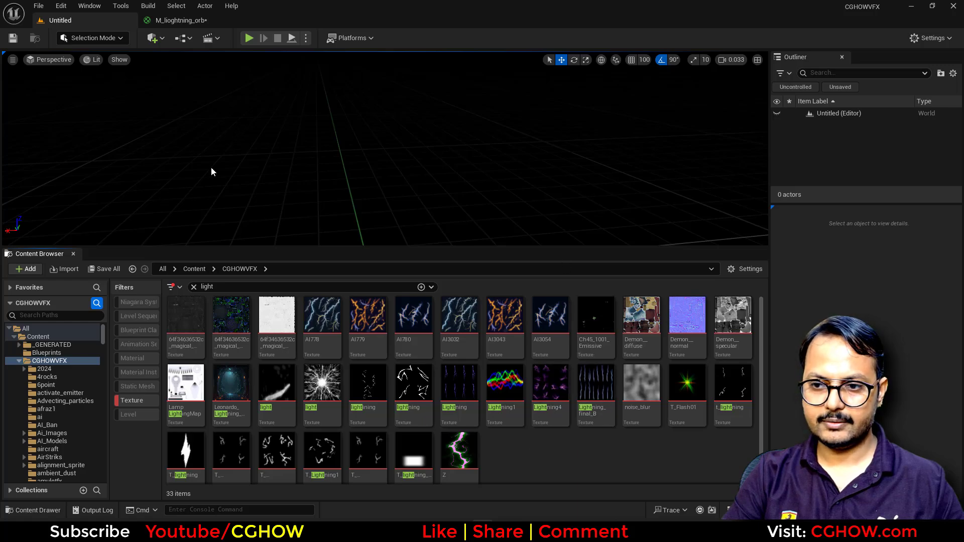
{"action": "left_click", "coordinate": [184, 24]}
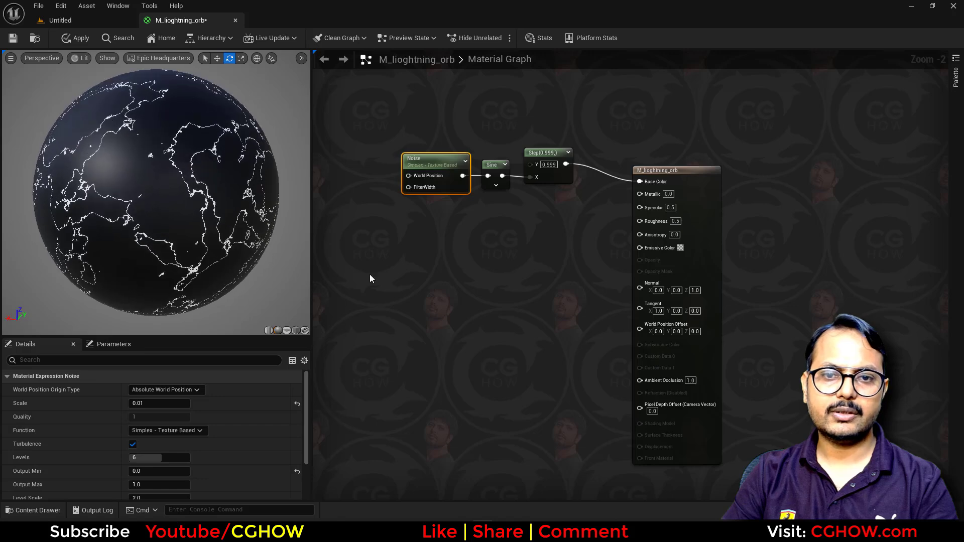
- Move the Noise, Sine and Step nodes away from the material output and disconnect Base Color
{"action": "right_click_drag", "start_coordinate": [504, 259], "coordinate": [538, 270]}
{"action": "left_click_drag", "start_coordinate": [589, 192], "coordinate": [459, 268]}
{"action": "left_click", "coordinate": [674, 192], "text": "alt"}
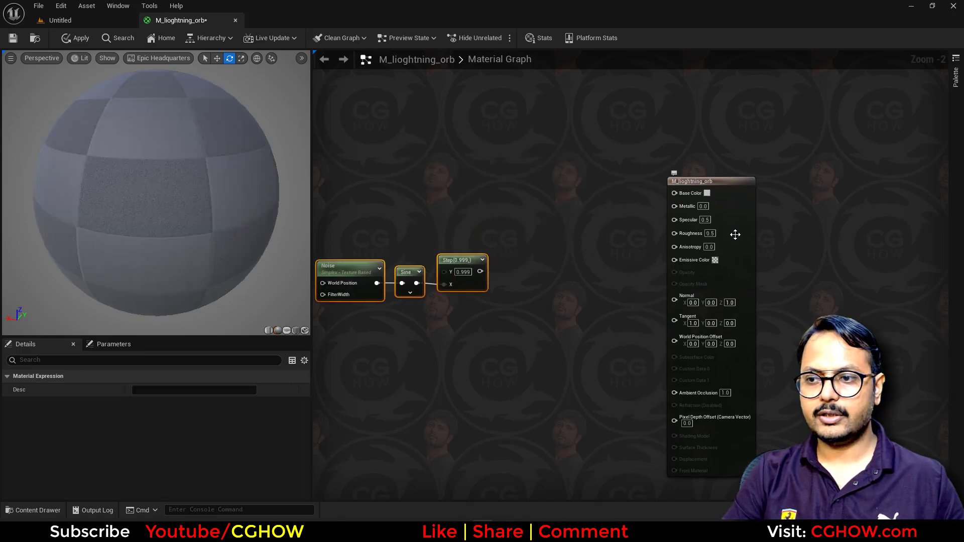
{"action": "left_click_drag", "start_coordinate": [674, 174], "coordinate": [686, 162]}
- Add a Multiply node and connect the Step output to its B input
{"action": "right_click_drag", "start_coordinate": [637, 189], "coordinate": [631, 222]}
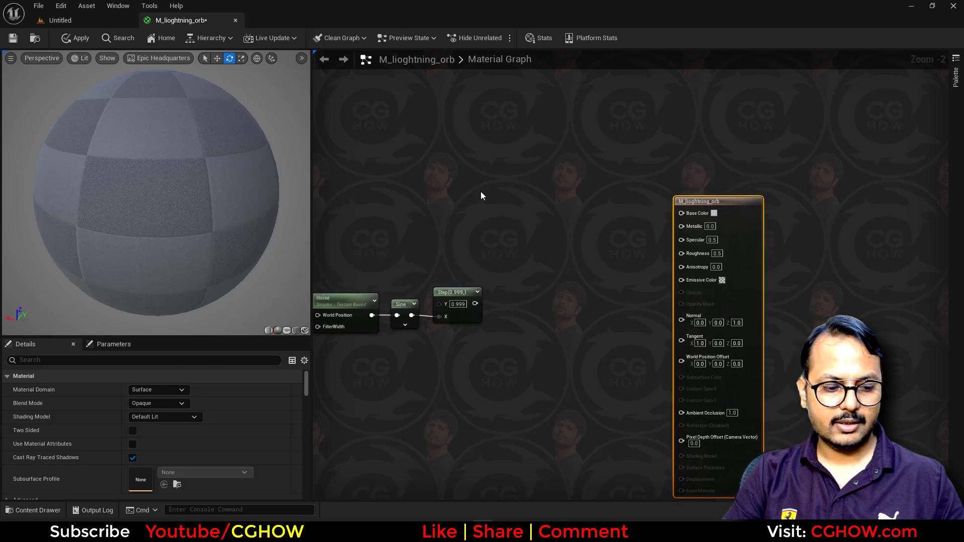
{"action": "left_click", "coordinate": [503, 253]}
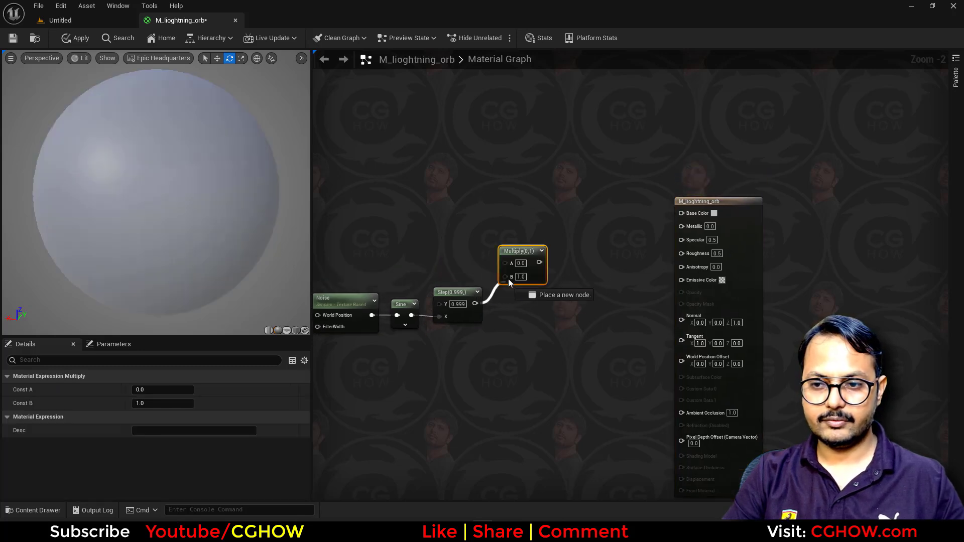
{"action": "left_click_drag", "start_coordinate": [508, 279], "coordinate": [506, 278]}
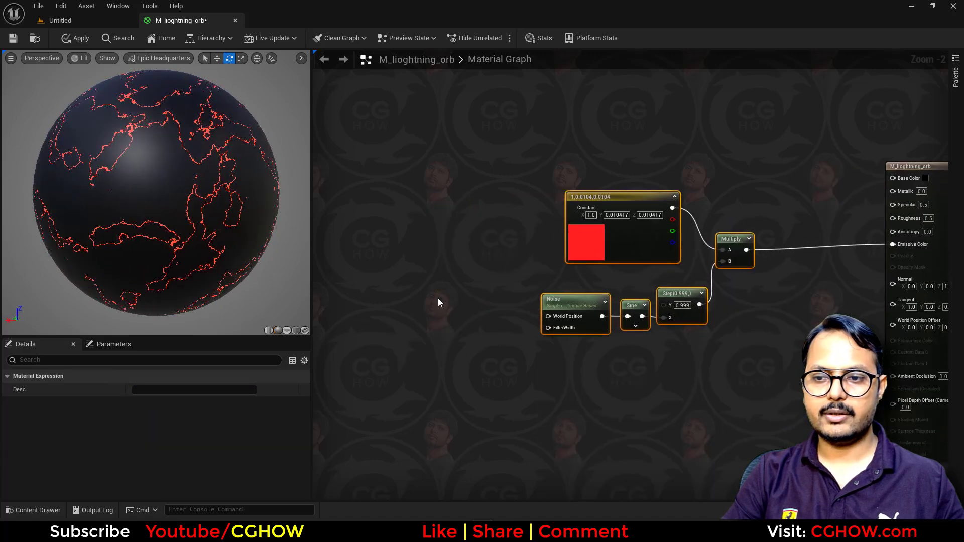
- Add a WorldPosition node before the Noise node and place an Add node fed by its XYZ output at A
{"action": "left_click", "coordinate": [415, 271]}
{"action": "right_click", "coordinate": [415, 271]}
{"action": "type", "text": "worl"}
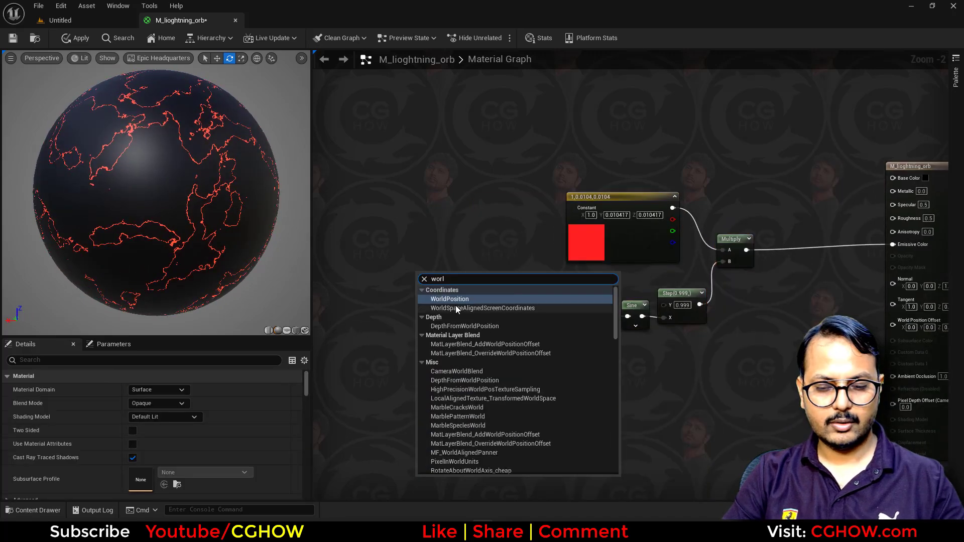
{"action": "left_click", "coordinate": [450, 301]}
{"action": "left_click_drag", "start_coordinate": [482, 303], "coordinate": [450, 309]}
{"action": "left_click", "coordinate": [441, 295]}
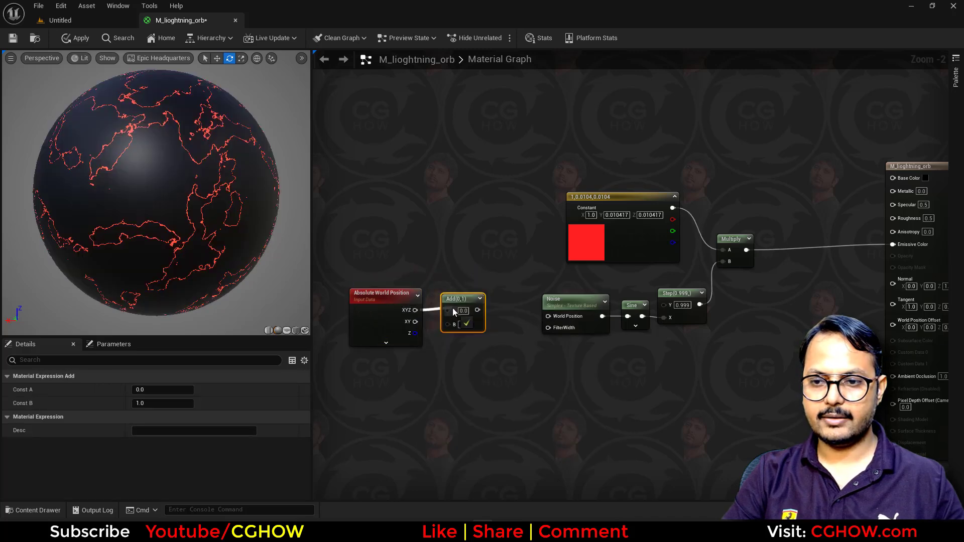
- Add a Time node multiplied by 20 into the Add node's B input, and feed the Add output into Noise's World Position
{"action": "right_click_drag", "start_coordinate": [369, 367], "coordinate": [396, 338]}
{"action": "right_click", "coordinate": [396, 339]}
{"action": "type", "text": "tim"}
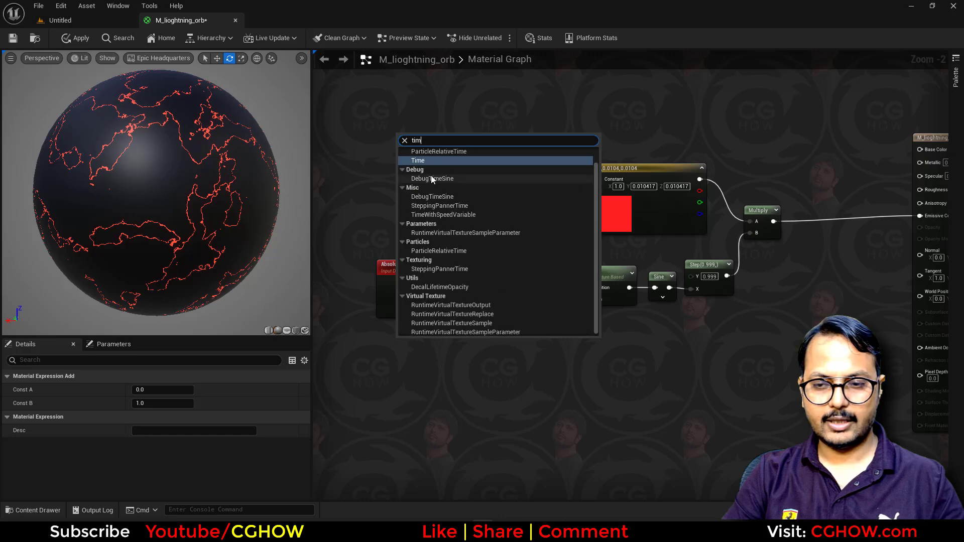
{"action": "left_click", "coordinate": [424, 164]}
{"action": "left_click", "coordinate": [453, 342]}
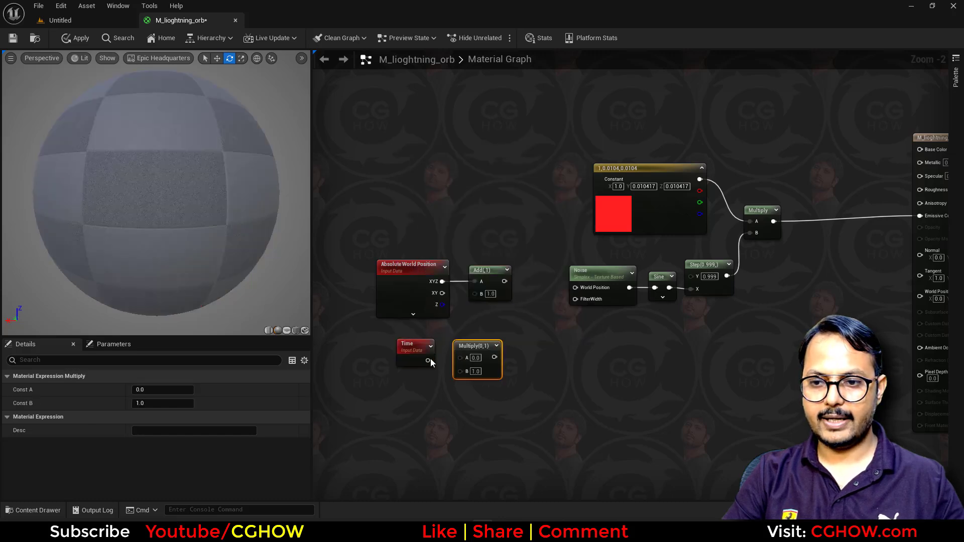
{"action": "left_click_drag", "start_coordinate": [428, 360], "coordinate": [577, 288]}
{"action": "type", "text": "20"}
{"action": "left_click_drag", "start_coordinate": [395, 213], "coordinate": [529, 386]}
{"action": "left_click_drag", "start_coordinate": [529, 387], "coordinate": [532, 390]}
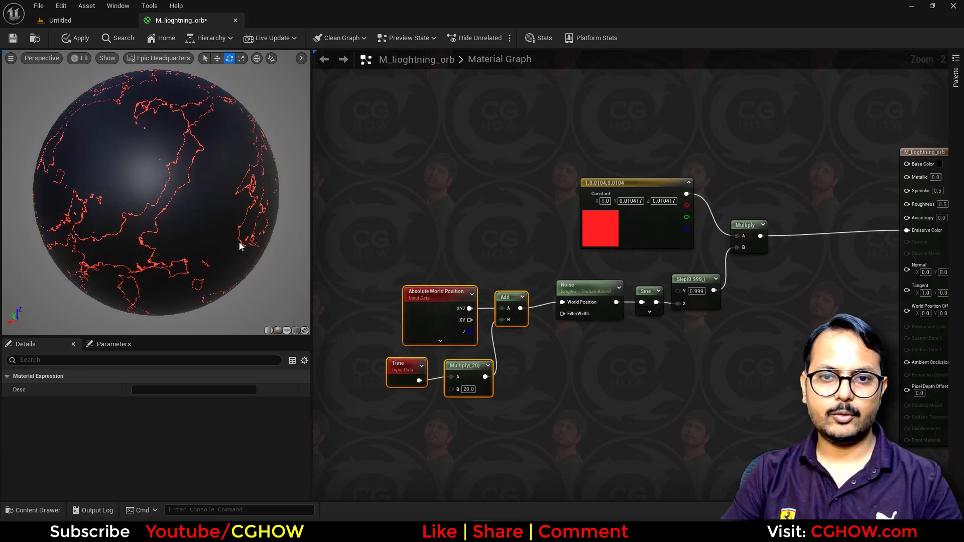
- Change the constant color to a dim, desaturated red of 0.34375, 0.111003, 0.111003
{"action": "right_click_drag", "start_coordinate": [641, 350], "coordinate": [494, 364]}
{"action": "left_click", "coordinate": [602, 227]}
{"action": "double_click", "coordinate": [455, 240]}
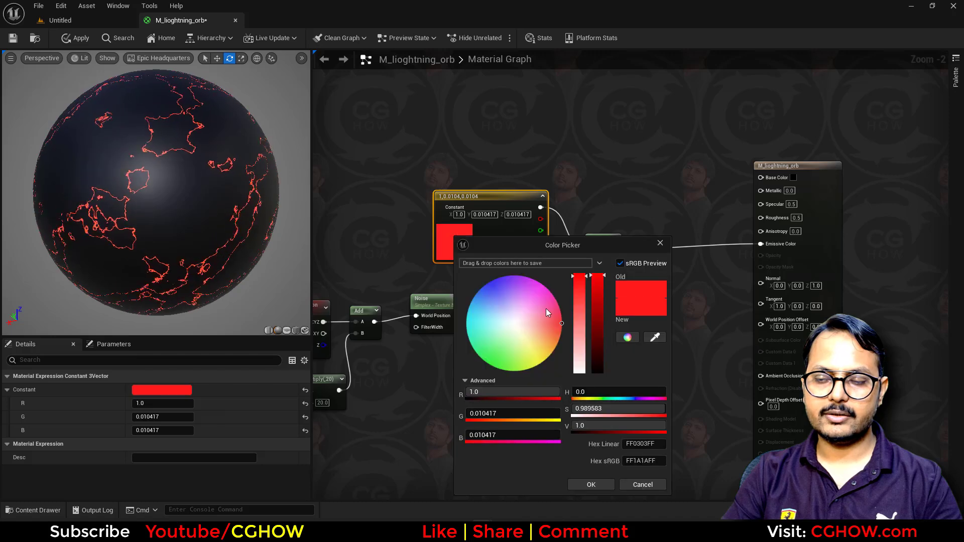
{"action": "left_click", "coordinate": [579, 307]}
{"action": "left_click_drag", "start_coordinate": [597, 307], "coordinate": [597, 338]}
{"action": "left_click", "coordinate": [591, 484]}
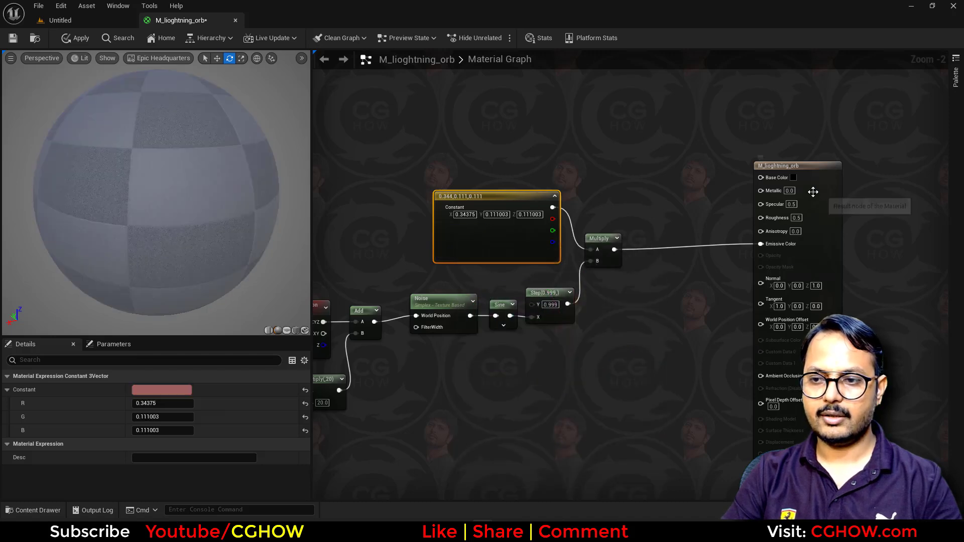
- Move the material output node farther away and duplicate the whole chain from world position and time through Step below the original
{"action": "left_click_drag", "start_coordinate": [819, 191], "coordinate": [880, 184]}
{"action": "right_click_drag", "start_coordinate": [449, 344], "coordinate": [539, 293]}
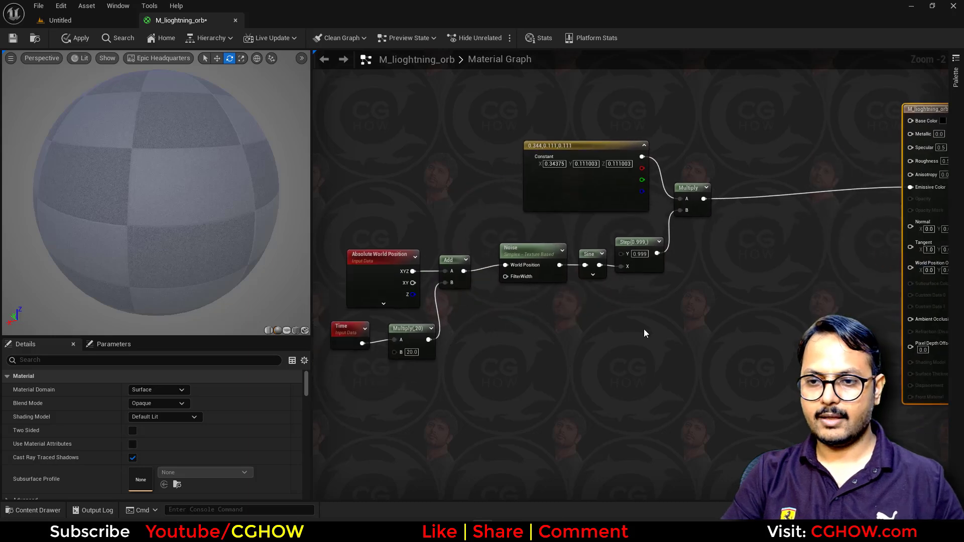
{"action": "left_click_drag", "start_coordinate": [673, 333], "coordinate": [339, 251]}
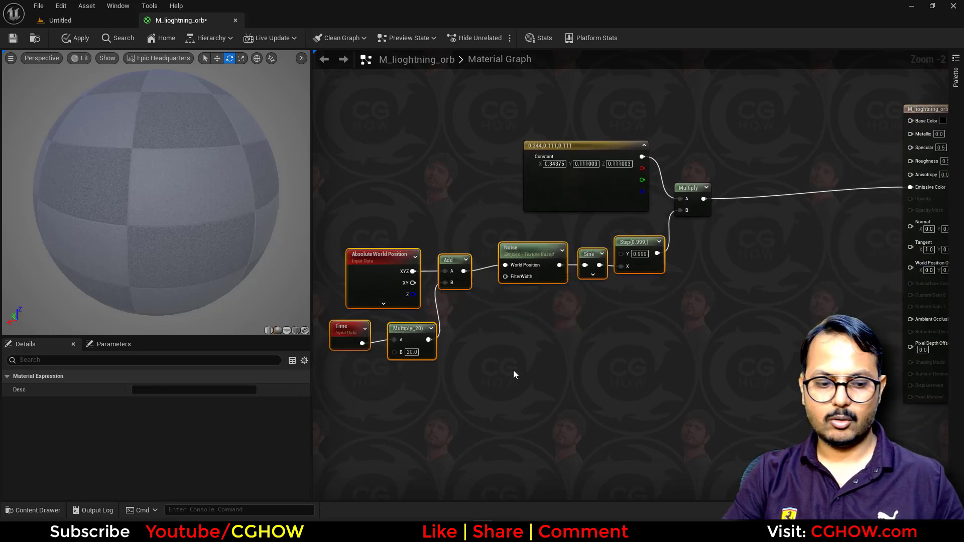
{"action": "key", "text": "ctrl+d"}
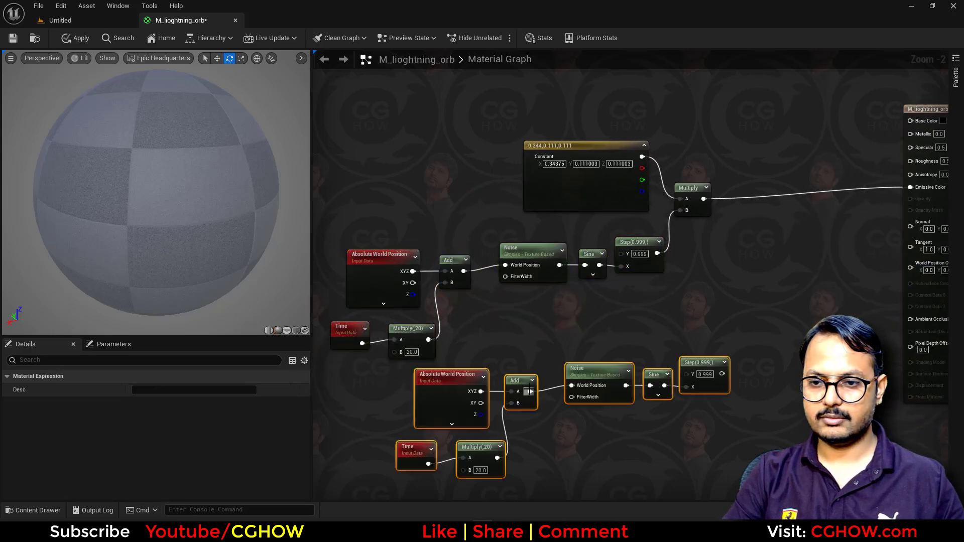
{"action": "left_click", "coordinate": [515, 337]}
- Increase the Scale value of the duplicated Noise node in the lower chain
{"action": "right_click_drag", "start_coordinate": [535, 383], "coordinate": [526, 382]}
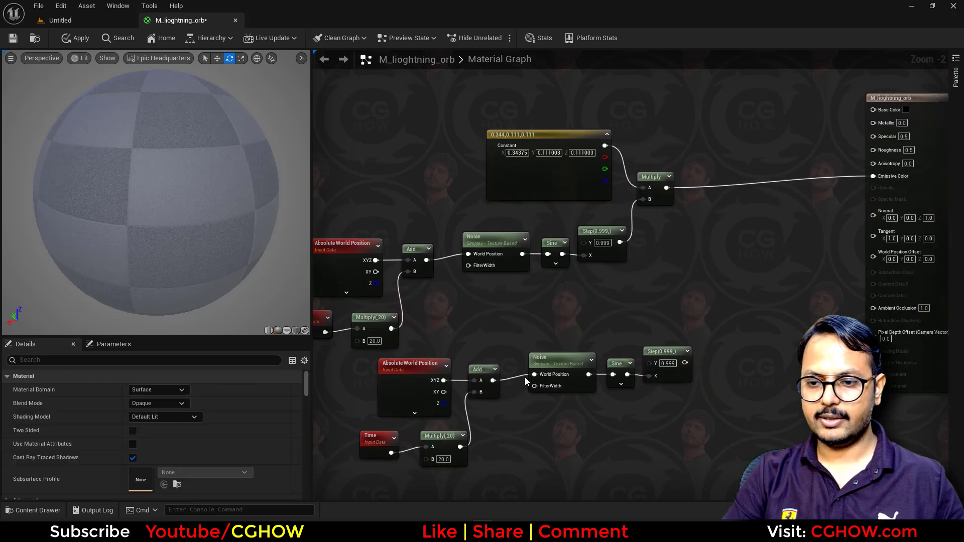
{"action": "left_click", "coordinate": [550, 358]}
{"action": "left_click", "coordinate": [159, 403]}
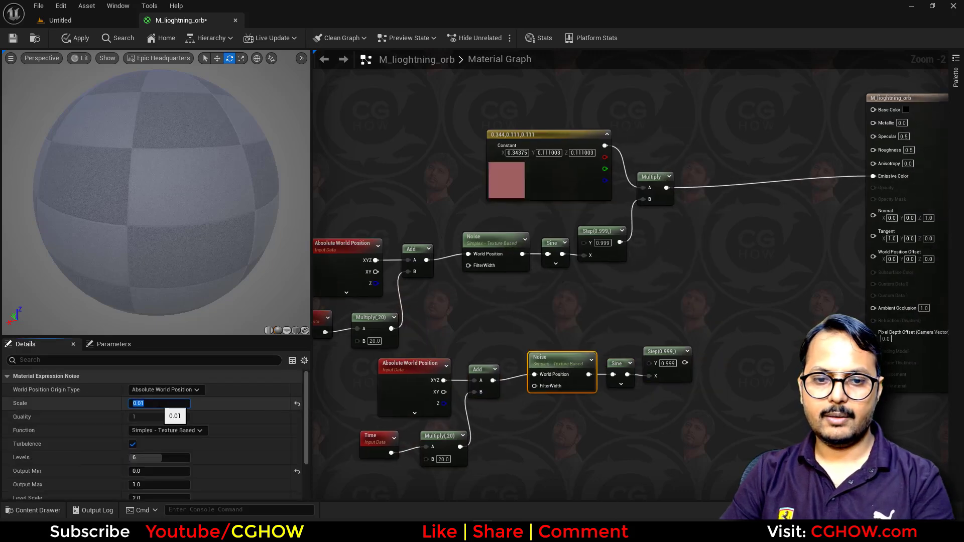
{"action": "left_click", "coordinate": [164, 404]}
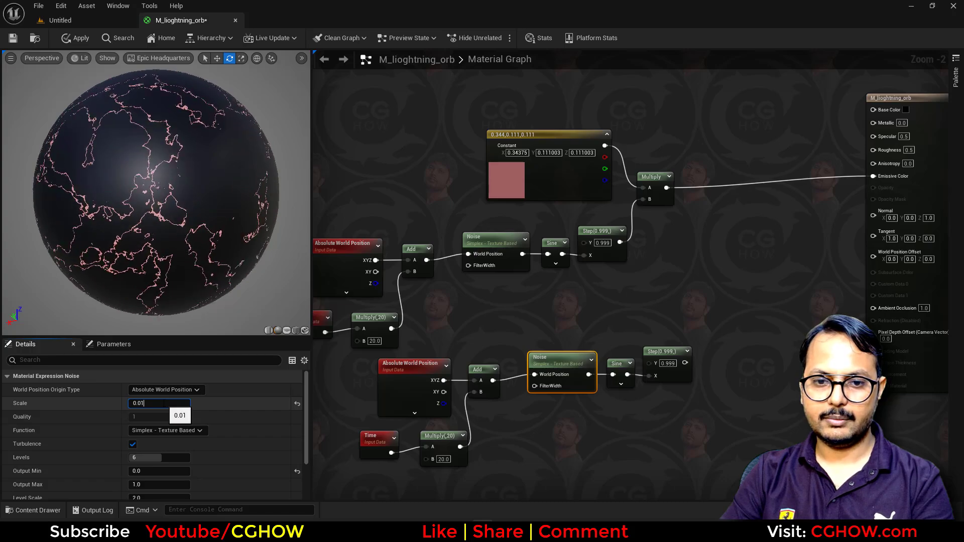
{"action": "type", "text": "2"}
{"action": "key", "text": "Return"}
- Add a Multiply node after the lower chain's Step node and connect the Step output to its B input
{"action": "right_click_drag", "start_coordinate": [616, 314], "coordinate": [493, 346]}
{"action": "left_click", "coordinate": [570, 344]}
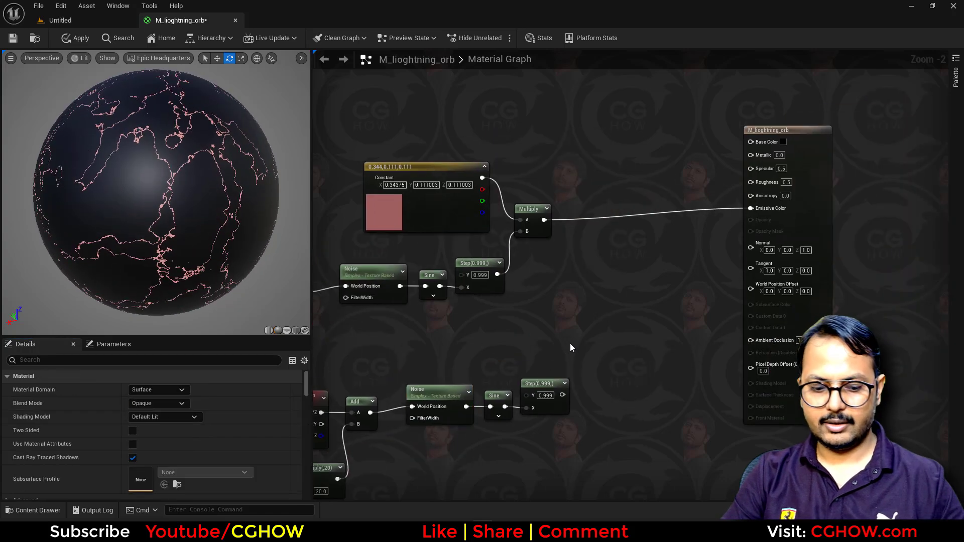
{"action": "left_click", "coordinate": [591, 345]}
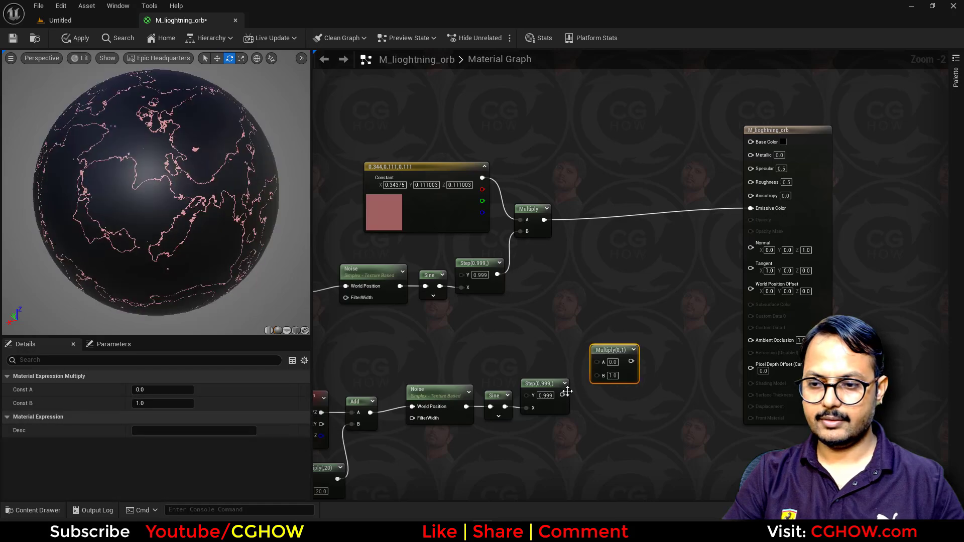
{"action": "left_click_drag", "start_coordinate": [563, 395], "coordinate": [596, 375]}
- Duplicate the dim red constant above the lower chain and set the copy's color to saturation 1.0 and value 10
{"action": "left_click", "coordinate": [408, 225]}
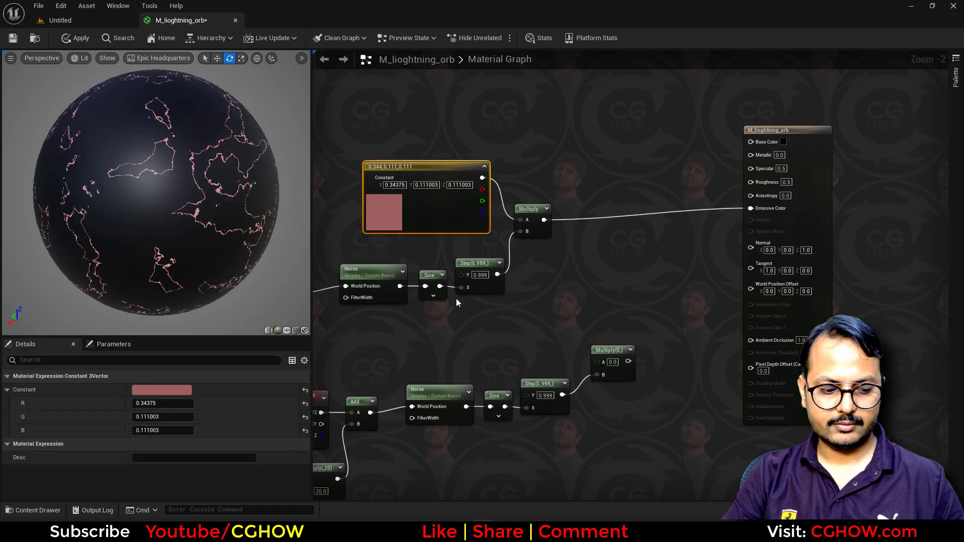
{"action": "key", "text": "ctrl+c"}
{"action": "key", "text": "ctrl+v"}
{"action": "double_click", "coordinate": [480, 346]}
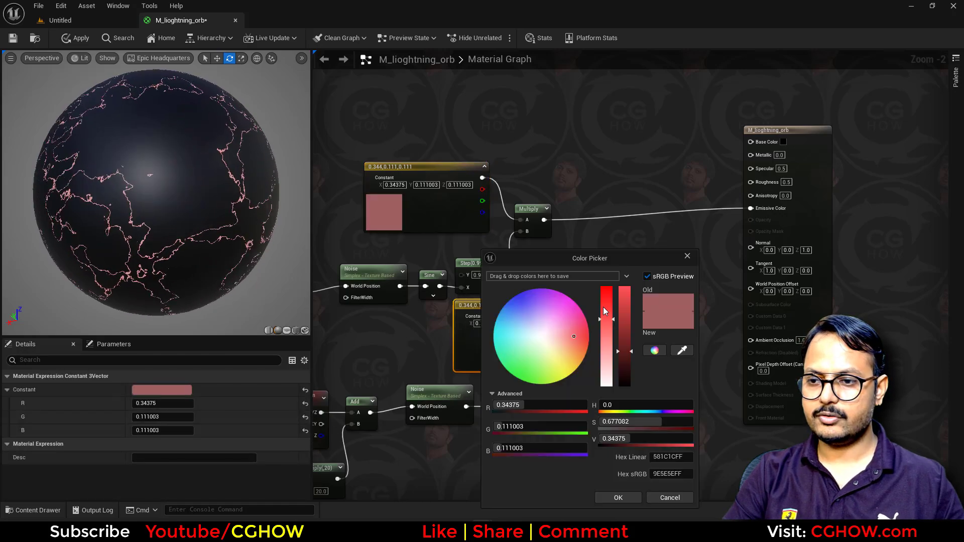
{"action": "left_click_drag", "start_coordinate": [604, 308], "coordinate": [606, 283]}
{"action": "left_click", "coordinate": [620, 437]}
{"action": "type", "text": "10"}
{"action": "key", "text": "Return"}
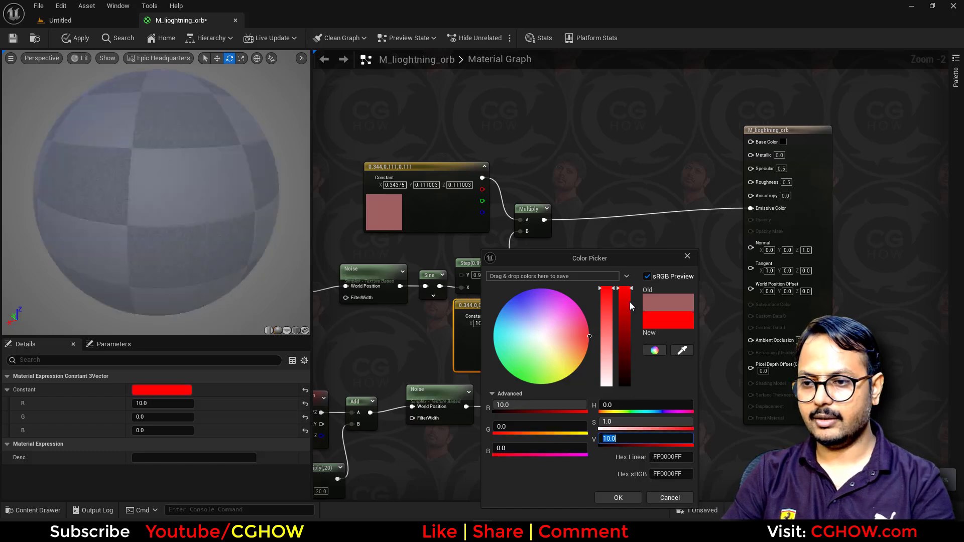
- Combine both chains' Multiply outputs with an Add node feeding Emissive Color, and set the upper chain's time multiplier to 10
{"action": "key", "text": "a"}
{"action": "left_click", "coordinate": [623, 248]}
{"action": "left_click_drag", "start_coordinate": [544, 219], "coordinate": [751, 208]}
{"action": "right_click_drag", "start_coordinate": [510, 386], "coordinate": [602, 319]}
{"action": "right_click_drag", "start_coordinate": [450, 429], "coordinate": [441, 458]}
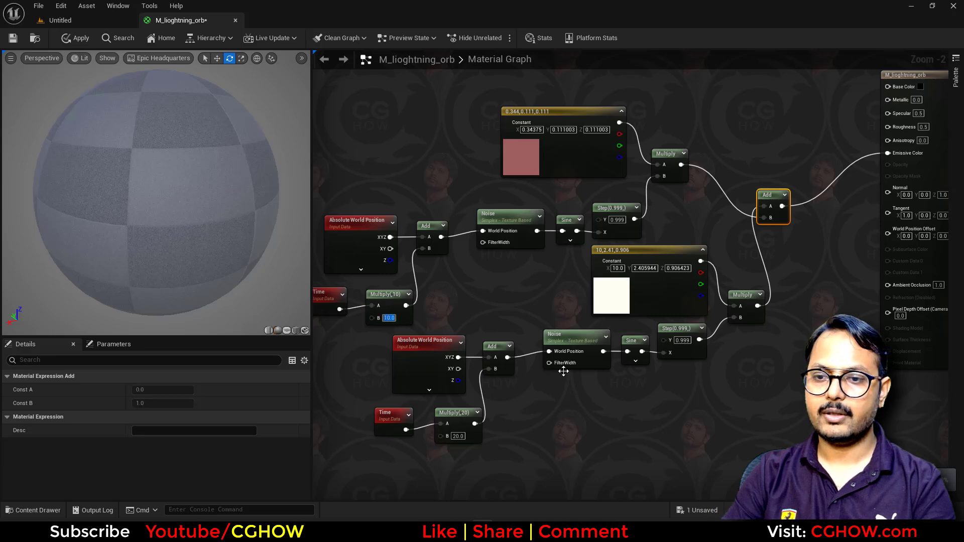
{"action": "right_click_drag", "start_coordinate": [563, 371], "coordinate": [526, 379]}
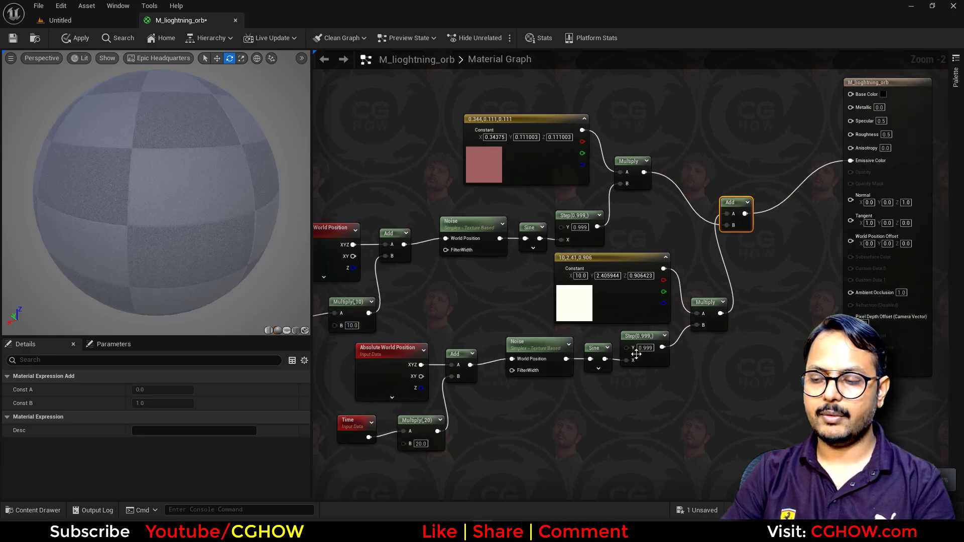
{"action": "scroll", "coordinate": [636, 355], "scroll_direction": "down", "scroll_amount": 1}
{"action": "left_click_drag", "start_coordinate": [344, 442], "coordinate": [722, 312]}
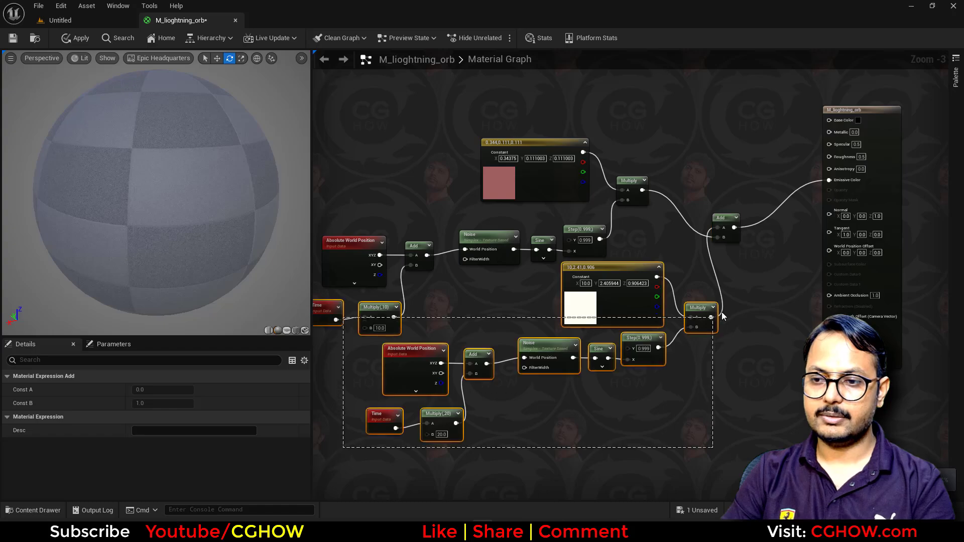
{"action": "scroll", "coordinate": [703, 319], "scroll_direction": "down", "scroll_amount": 1}
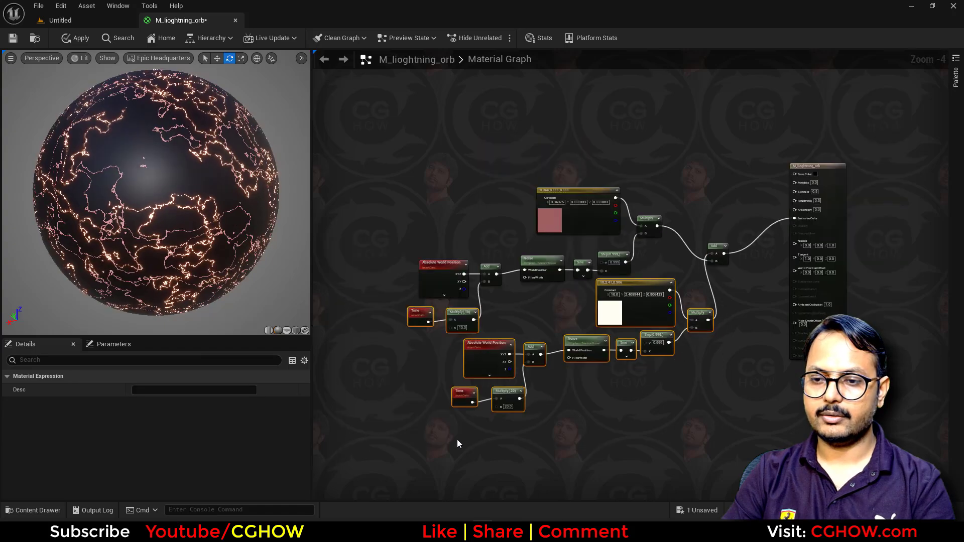
{"action": "left_click", "coordinate": [455, 439]}
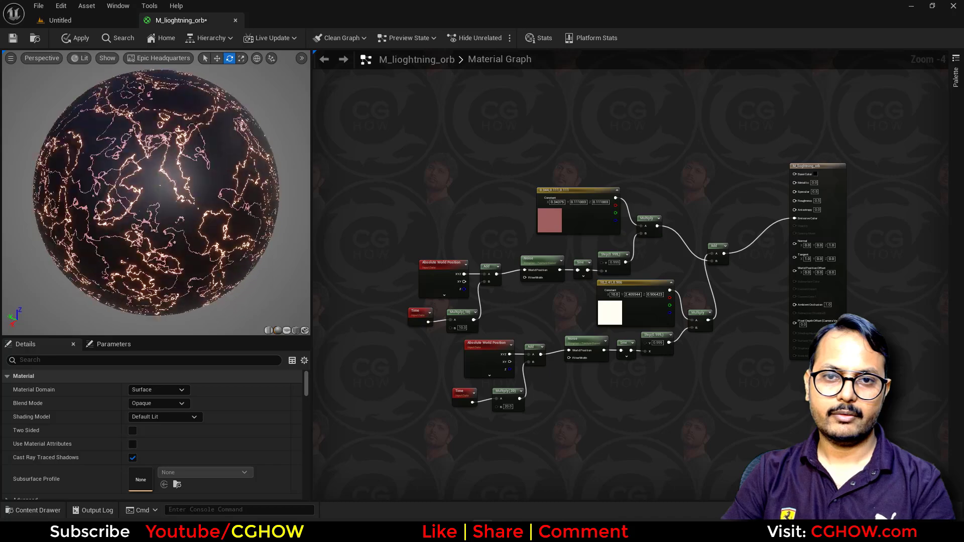
- Add a Fresnel_Function node above the dim red constant and preview it on the sphere
{"action": "right_click_drag", "start_coordinate": [420, 206], "coordinate": [360, 221]}
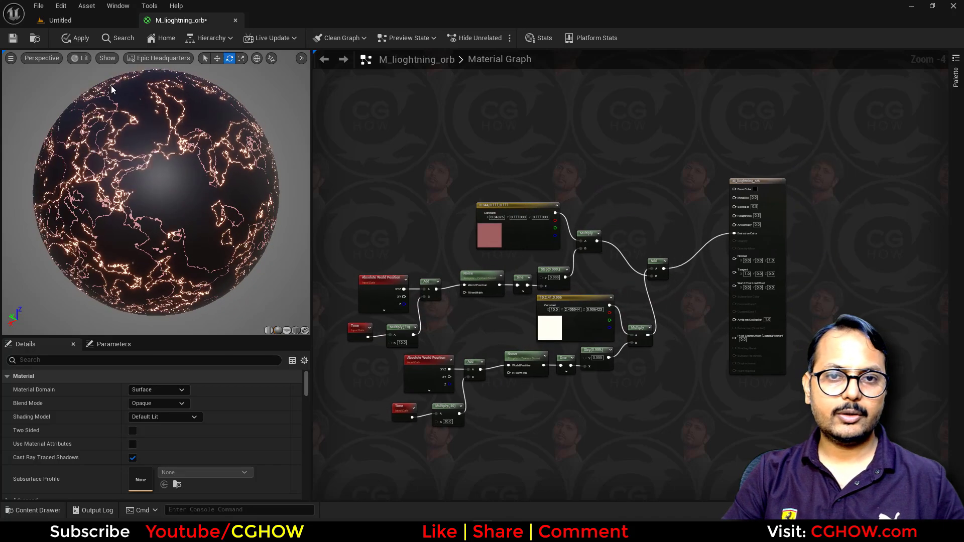
{"action": "right_click_drag", "start_coordinate": [385, 88], "coordinate": [362, 140]}
{"action": "right_click", "coordinate": [362, 140]}
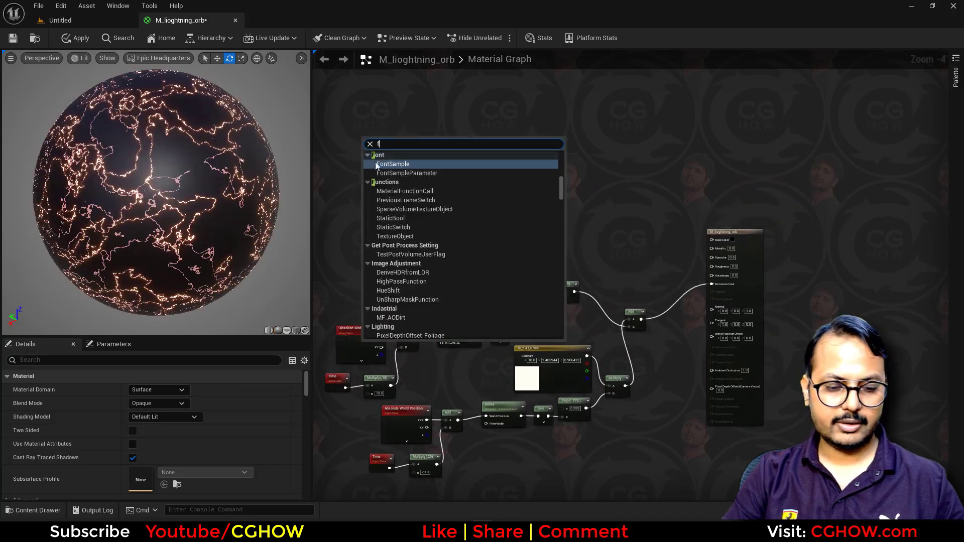
{"action": "type", "text": "fre"}
{"action": "left_click", "coordinate": [411, 262]}
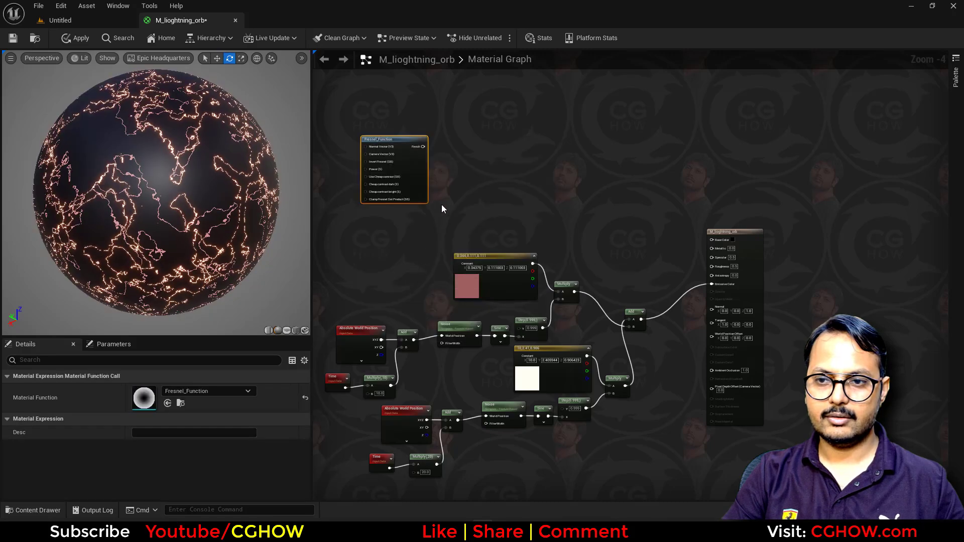
{"action": "key", "text": "space"}
{"action": "left_click_drag", "start_coordinate": [418, 184], "coordinate": [418, 220]}
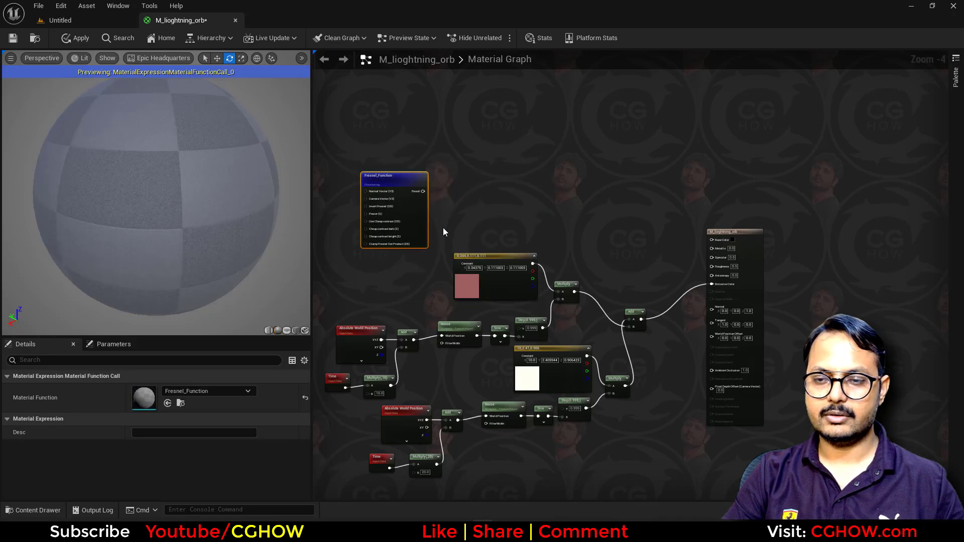
- Add a Multiply node with the Fresnel_Function result at A and the bright constant color at B
{"action": "right_click_drag", "start_coordinate": [488, 223], "coordinate": [460, 210]}
{"action": "left_click", "coordinate": [526, 200]}
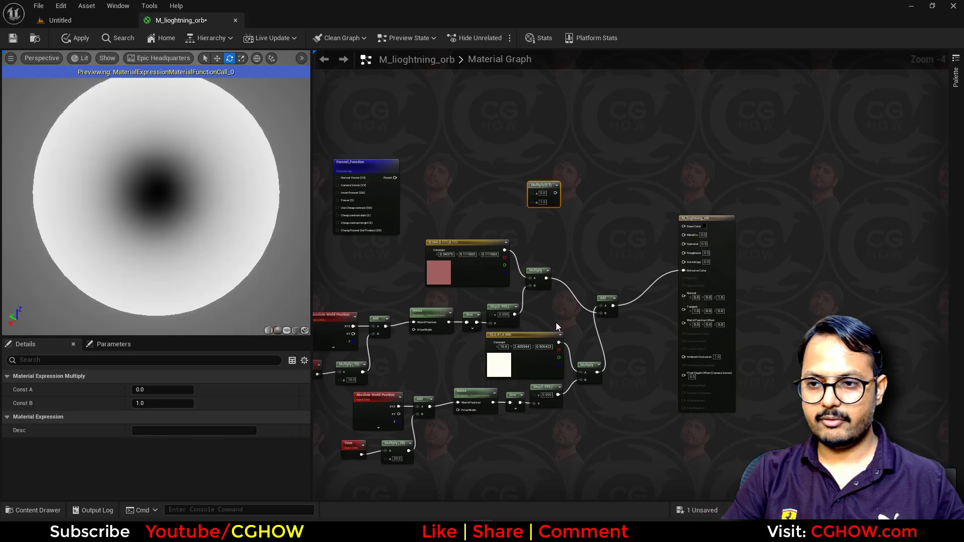
{"action": "left_click", "coordinate": [521, 358]}
{"action": "left_click_drag", "start_coordinate": [557, 343], "coordinate": [535, 201]}
{"action": "left_click_drag", "start_coordinate": [533, 192], "coordinate": [396, 178]}
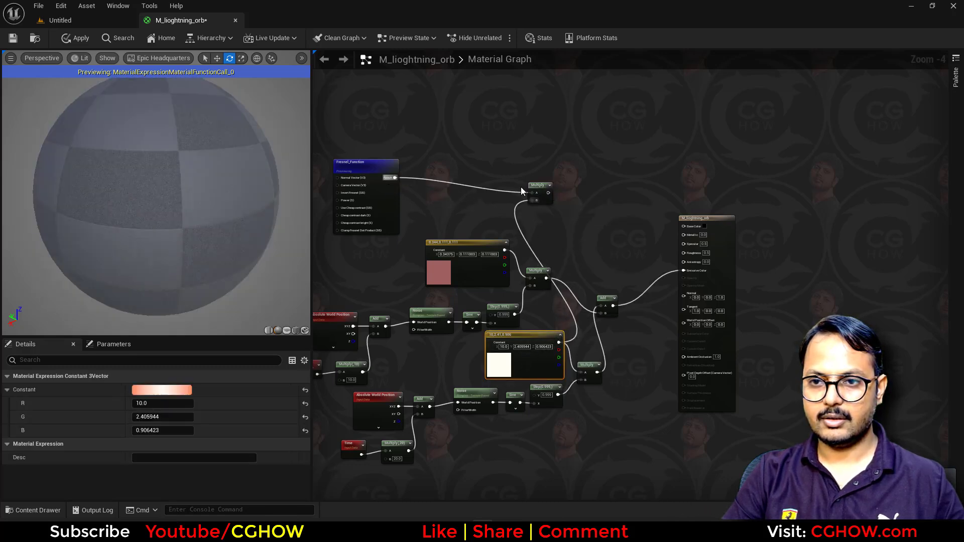
- Add an Add node that combines the Fresnel color Multiply with the existing lightning Add, and feed it into Emissive Color
{"action": "left_click", "coordinate": [620, 252]}
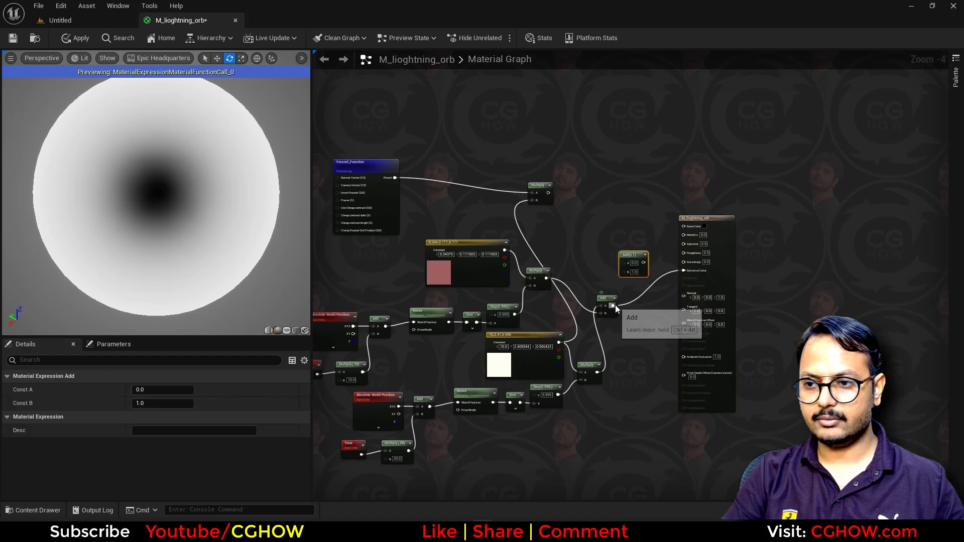
{"action": "left_click_drag", "start_coordinate": [593, 245], "coordinate": [675, 270]}
{"action": "left_click", "coordinate": [553, 174]}
- Multiply the Fresnel_Function result by 0.2 in a new Multiply node and preview that node on the sphere
{"action": "scroll", "coordinate": [450, 212], "scroll_direction": "up", "scroll_amount": 3}
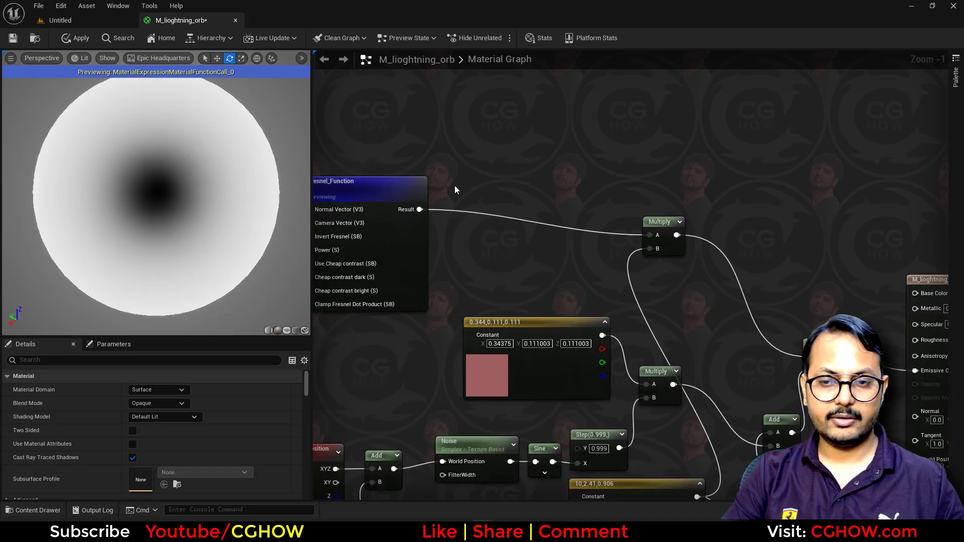
{"action": "key", "text": "m"}
{"action": "left_click", "coordinate": [452, 185]}
{"action": "left_click_drag", "start_coordinate": [421, 210], "coordinate": [460, 205]}
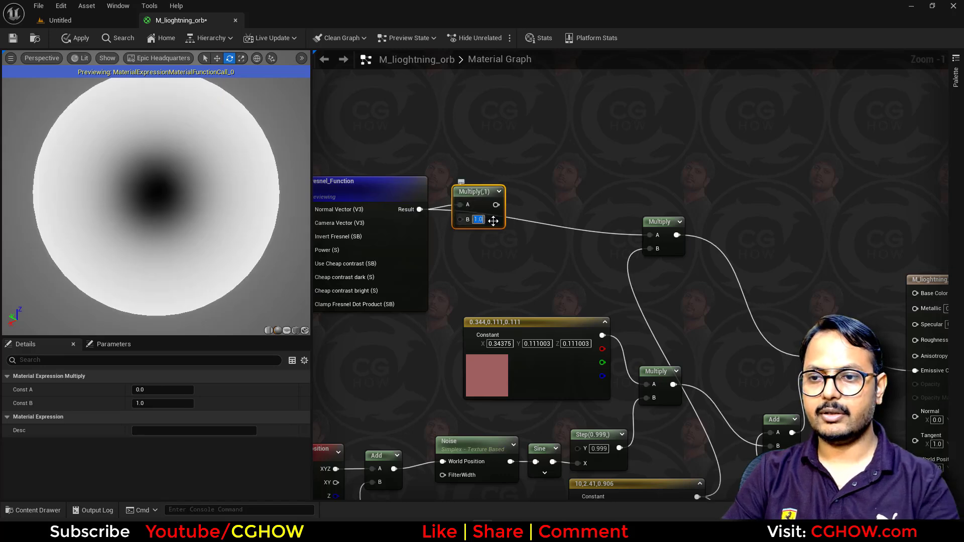
{"action": "type", "text": "0.2"}
{"action": "key", "text": "Return"}
{"action": "key", "text": "space"}
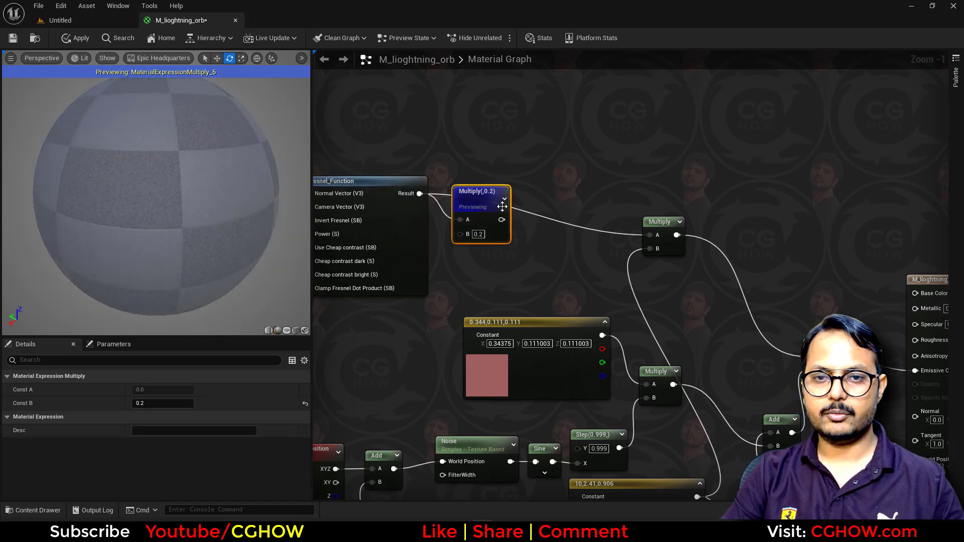
{"action": "left_click_drag", "start_coordinate": [479, 196], "coordinate": [489, 222]}
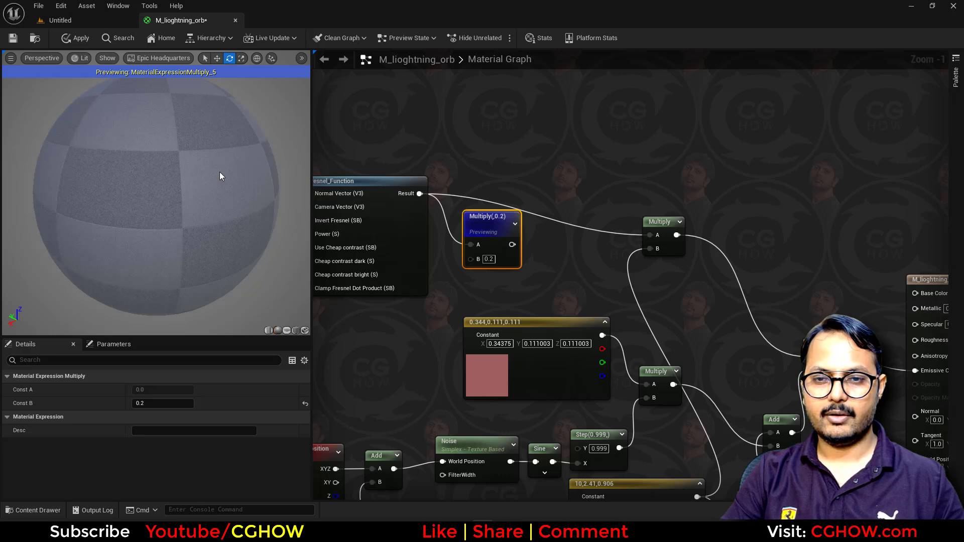
{"action": "left_click", "coordinate": [491, 176]}
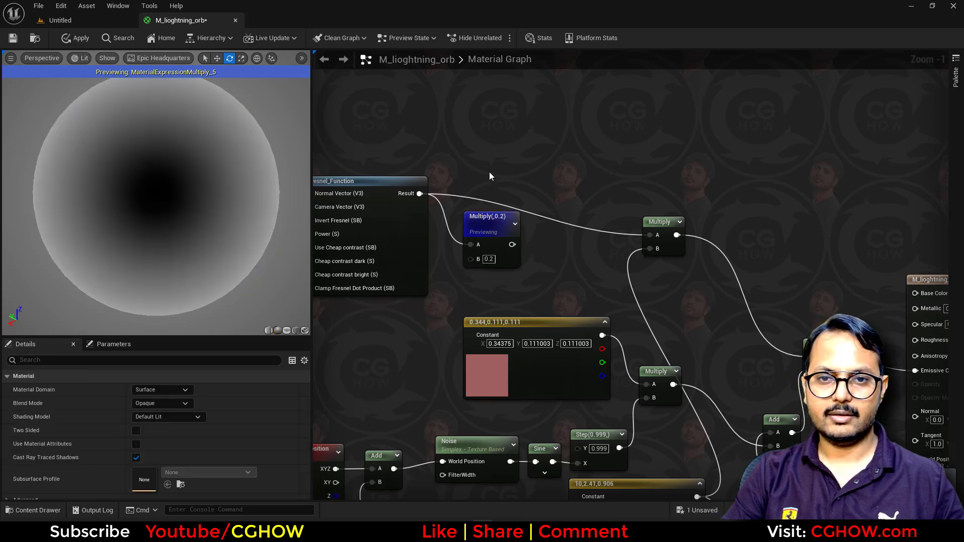
- Add a Power node with exponent 10 based on the Fresnel_Function result, preview it, and place it above the 0.2 Multiply node
{"action": "key", "text": "e"}
{"action": "left_click", "coordinate": [489, 157]}
{"action": "left_click_drag", "start_coordinate": [419, 193], "coordinate": [495, 171]}
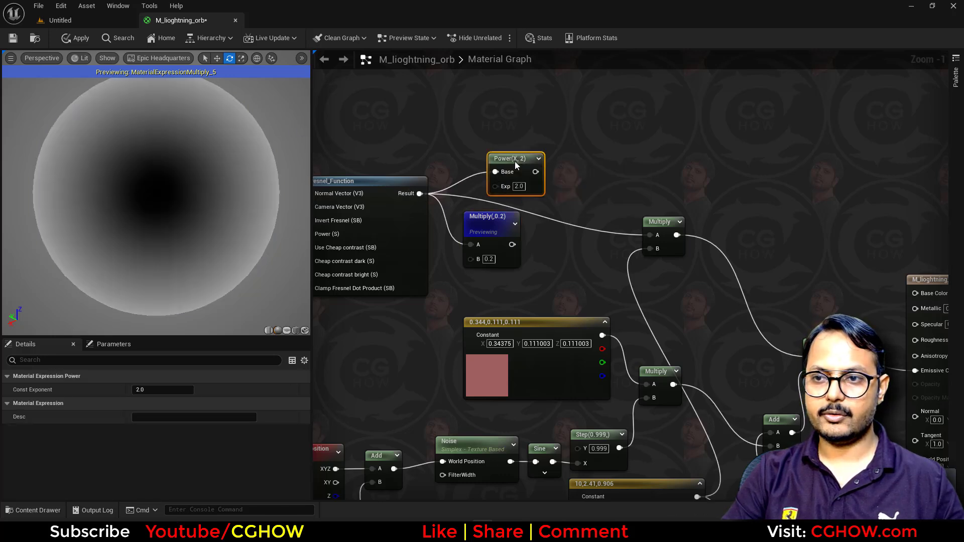
{"action": "key", "text": "space"}
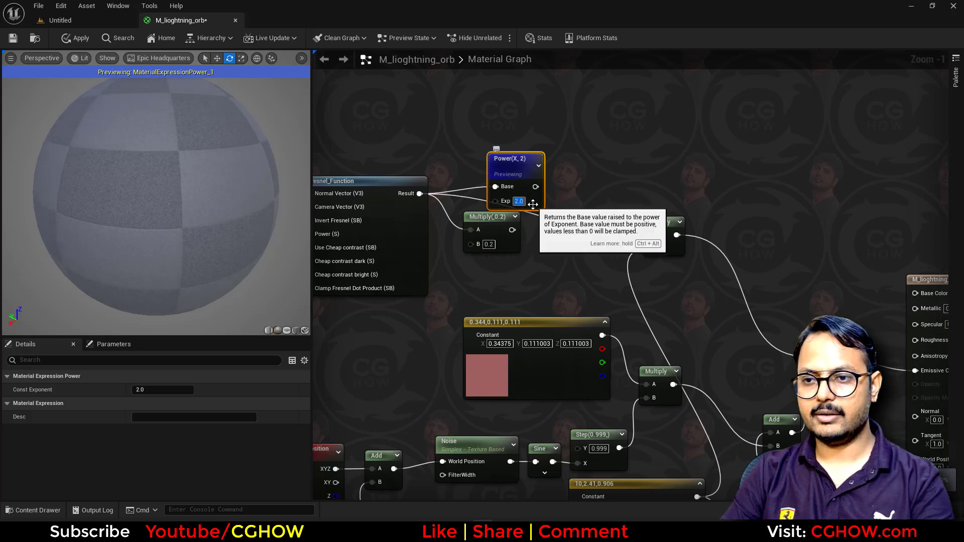
{"action": "type", "text": "10"}
{"action": "key", "text": "Return"}
{"action": "left_click_drag", "start_coordinate": [512, 160], "coordinate": [501, 133]}
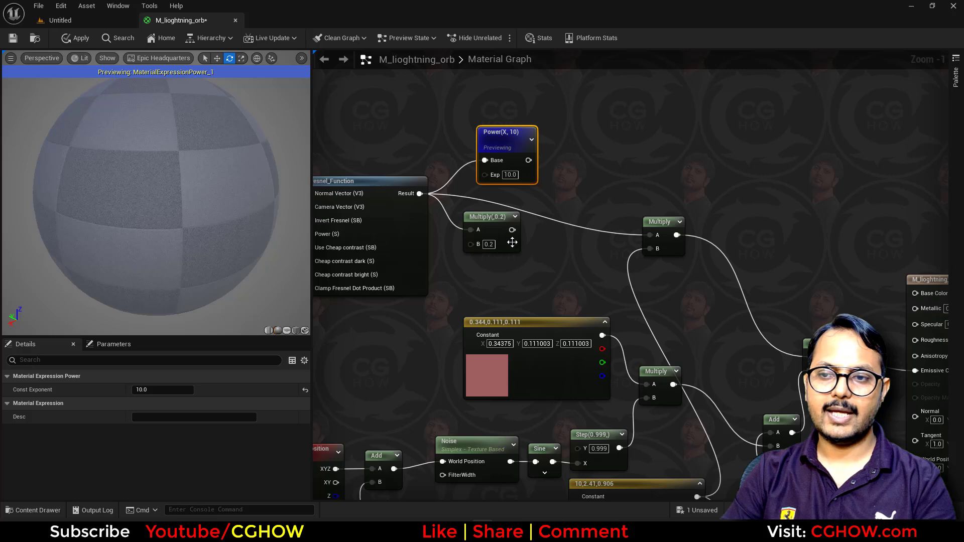
- Add an Add node with the Power output at A and the 0.2 Multiply output at B, and preview it
{"action": "left_click_drag", "start_coordinate": [496, 222], "coordinate": [532, 159]}
{"action": "key", "text": "a"}
{"action": "left_click", "coordinate": [566, 182]}
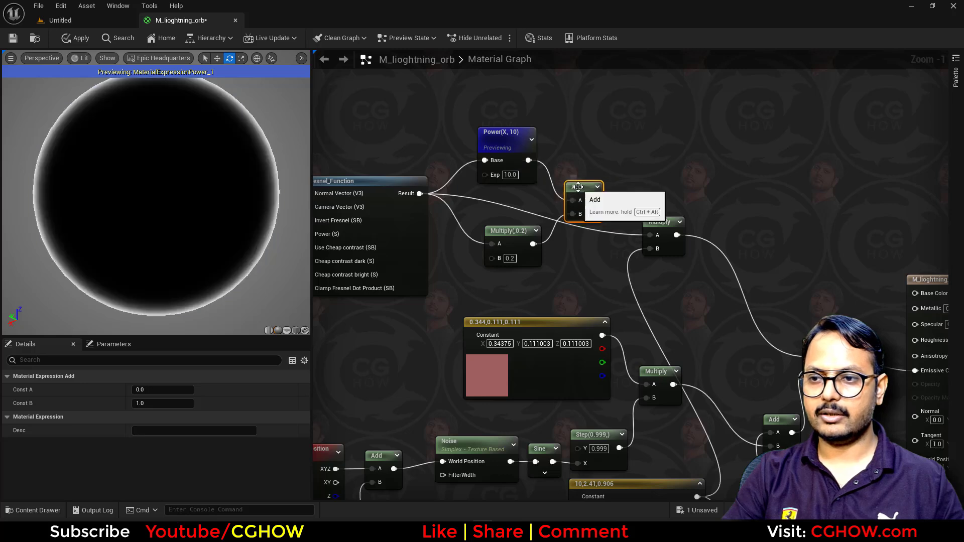
{"action": "key", "text": "space"}
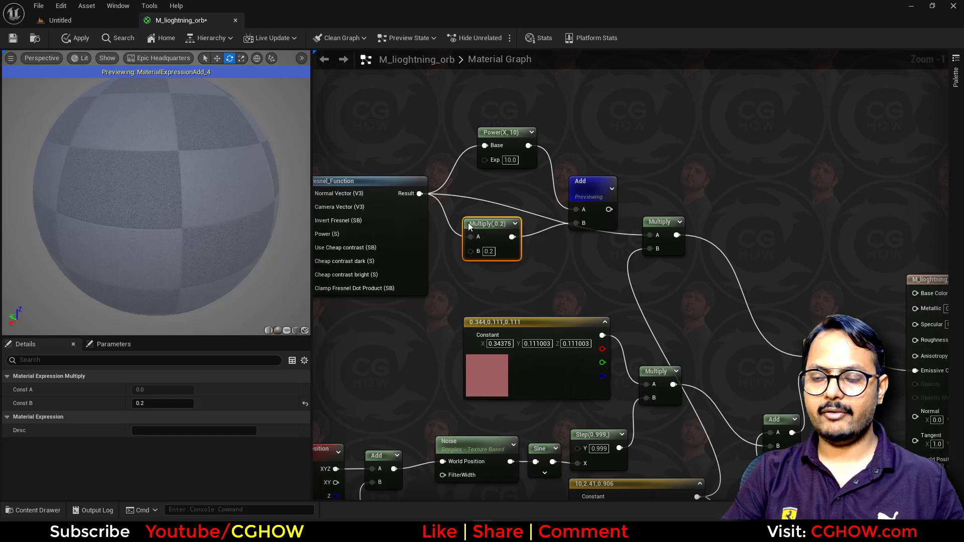
- Move the Power node slightly up and set the B value of the Multiply node beneath it to 0.1
{"action": "left_click_drag", "start_coordinate": [484, 148], "coordinate": [478, 141]}
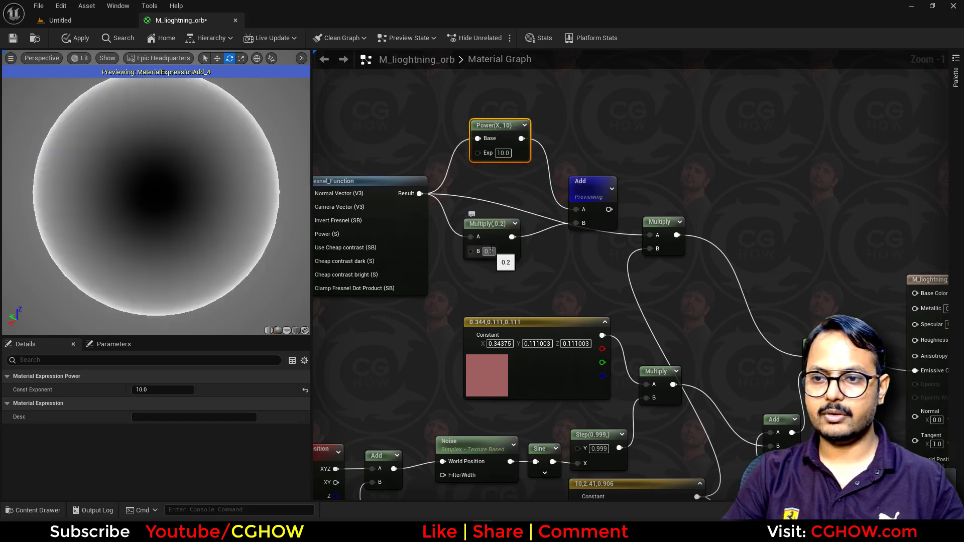
{"action": "type", "text": "0.1"}
{"action": "key", "text": "Return"}
- Connect the Fresnel Add output to the color Multiply's A input, replacing the direct Fresnel link, and stop the node preview
{"action": "left_click_drag", "start_coordinate": [635, 233], "coordinate": [649, 235]}
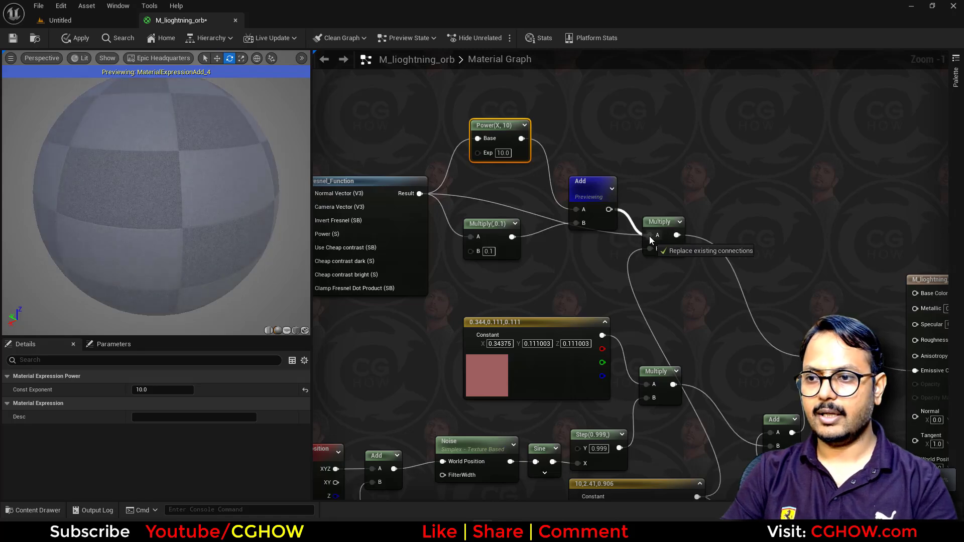
{"action": "left_click", "coordinate": [593, 187]}
{"action": "scroll", "coordinate": [595, 188], "scroll_direction": "down", "scroll_amount": 2}
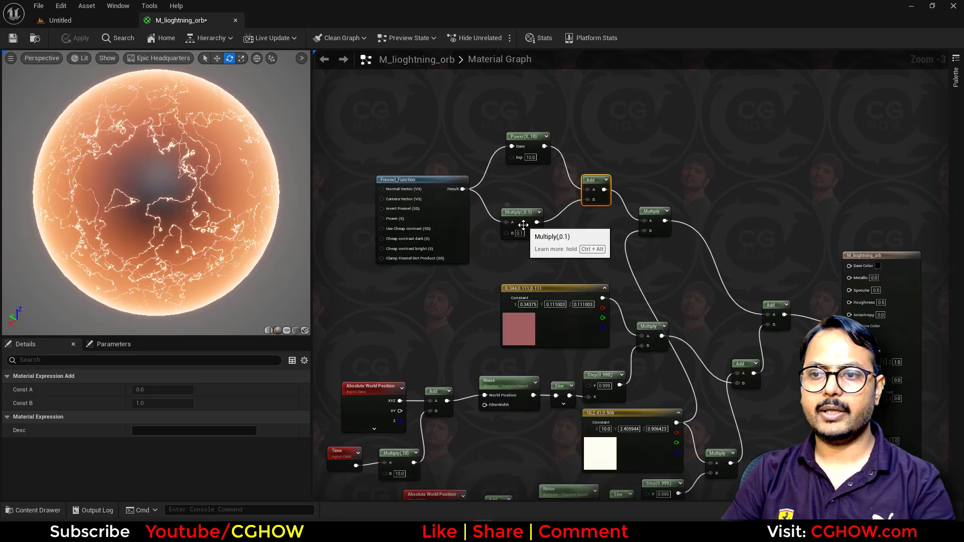
- Reposition the 0.1 Multiply node slightly farther from the Fresnel_Function node
{"action": "left_click_drag", "start_coordinate": [533, 233], "coordinate": [517, 228]}
{"action": "key", "text": "ctrl+z"}
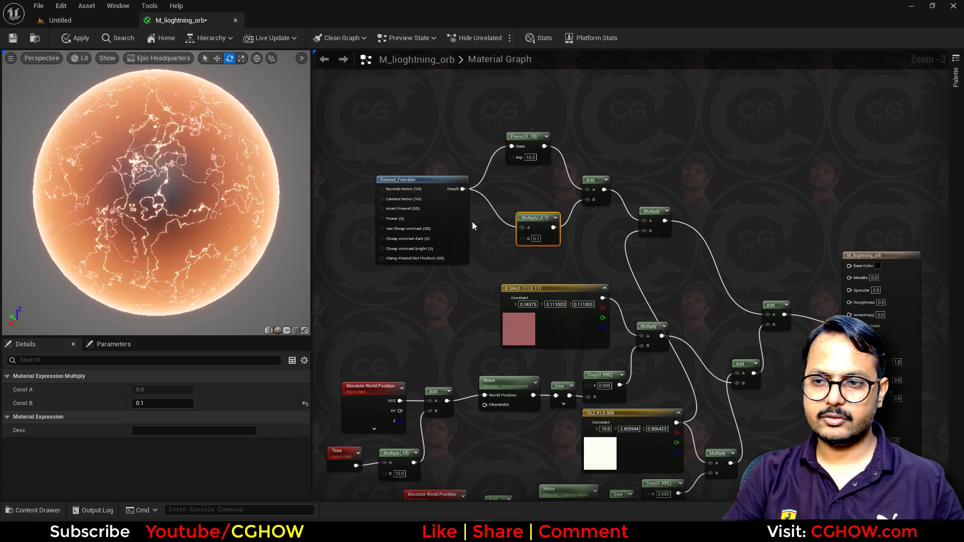
{"action": "left_click", "coordinate": [479, 209]}
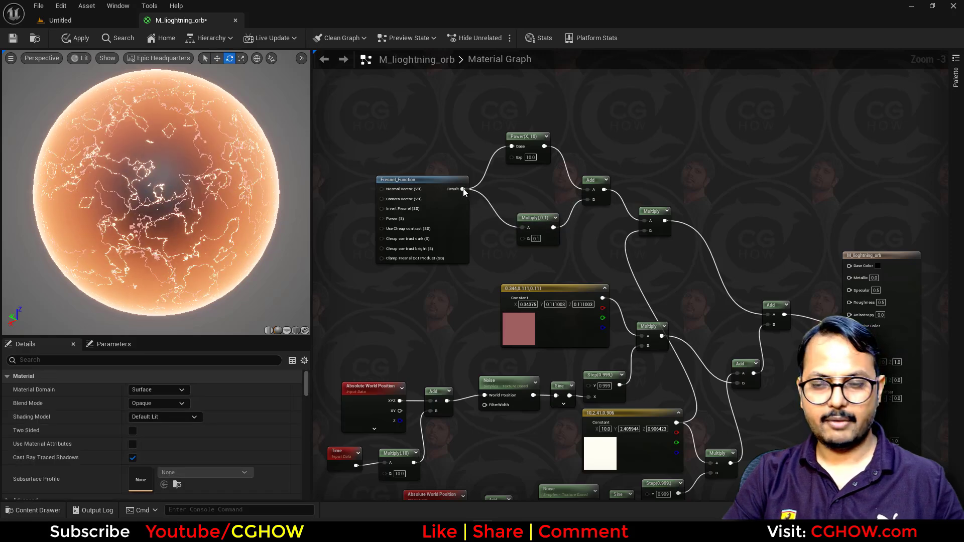
- Insert a Power node with exponent 5 before the Fresnel Multiply, set that Multiply to 0.05 and the upper Power to 12, and save
{"action": "left_click", "coordinate": [480, 208]}
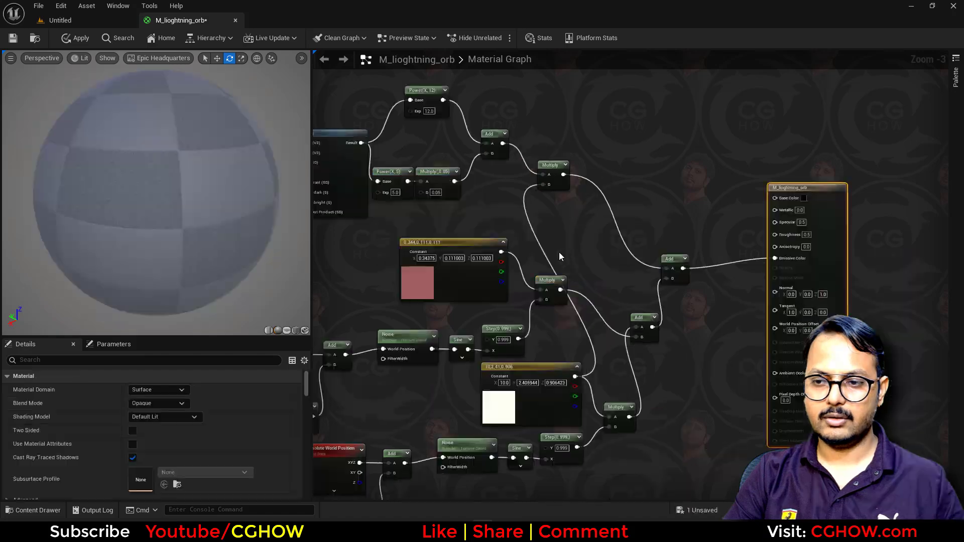
{"action": "scroll", "coordinate": [559, 252], "scroll_direction": "down", "scroll_amount": 2}
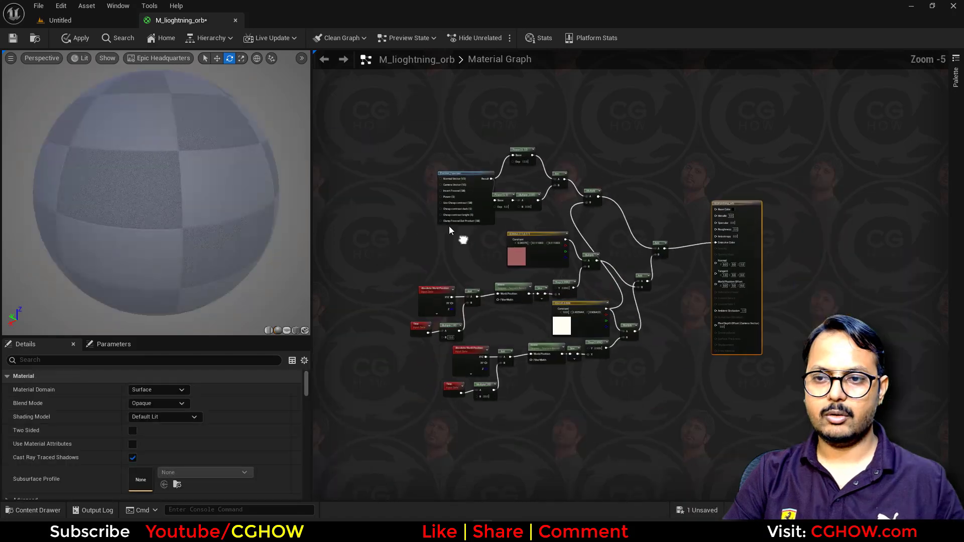
{"action": "left_click", "coordinate": [13, 39]}
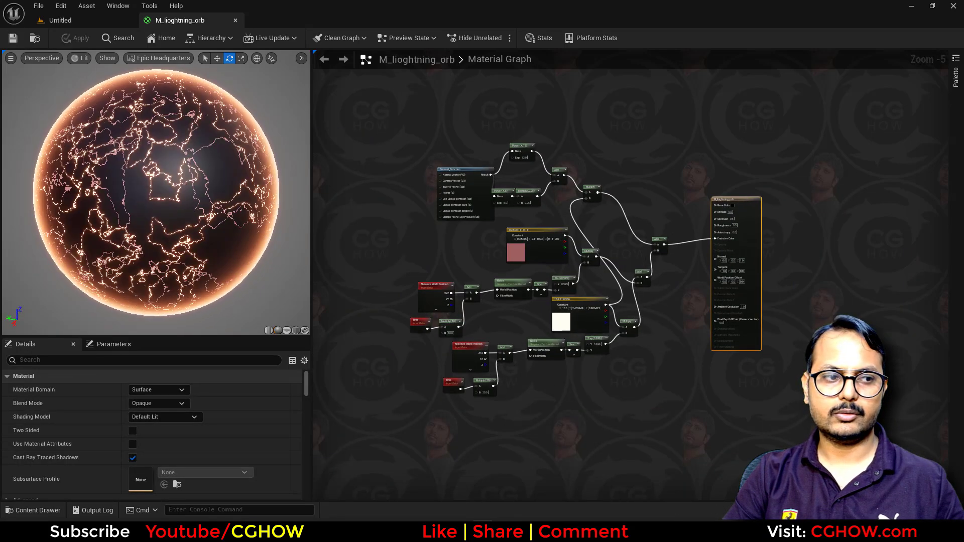
- Shift the lower lightning Multiply slightly aside and set the brightness of the bright orange color constant to 100
{"action": "scroll", "coordinate": [648, 309], "scroll_direction": "up", "scroll_amount": 4}
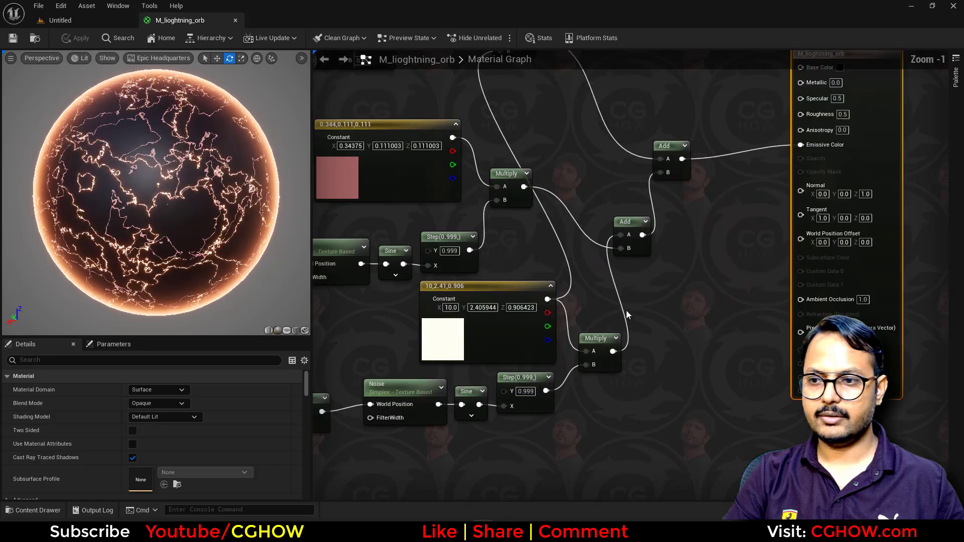
{"action": "right_click_drag", "start_coordinate": [448, 317], "coordinate": [508, 310]}
{"action": "left_click_drag", "start_coordinate": [666, 359], "coordinate": [682, 370]}
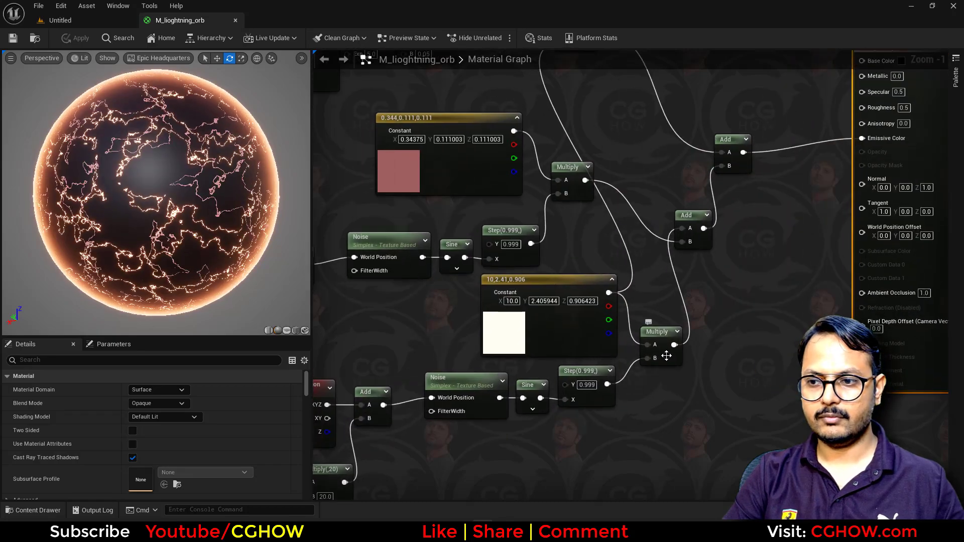
{"action": "double_click", "coordinate": [507, 331]}
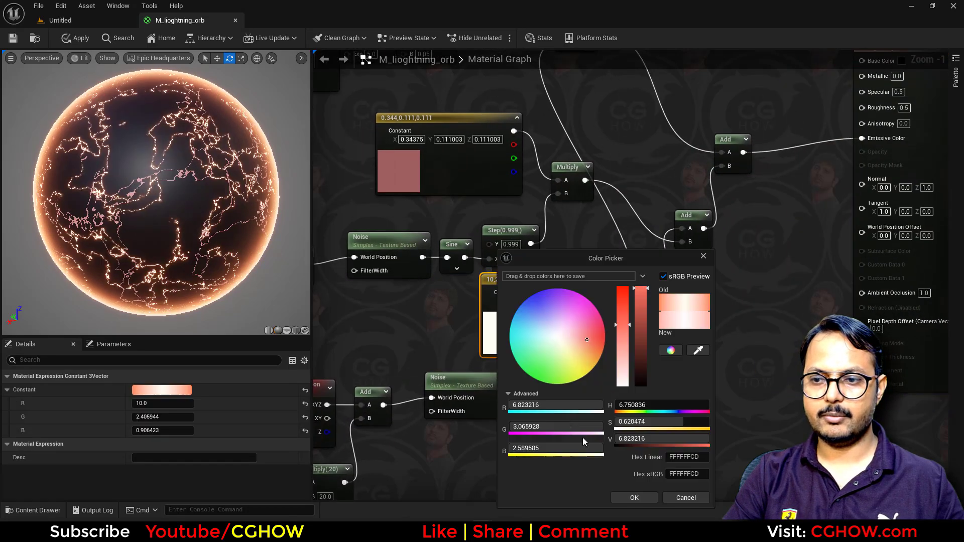
{"action": "left_click", "coordinate": [640, 440]}
{"action": "type", "text": "100"}
{"action": "key", "text": "Return"}
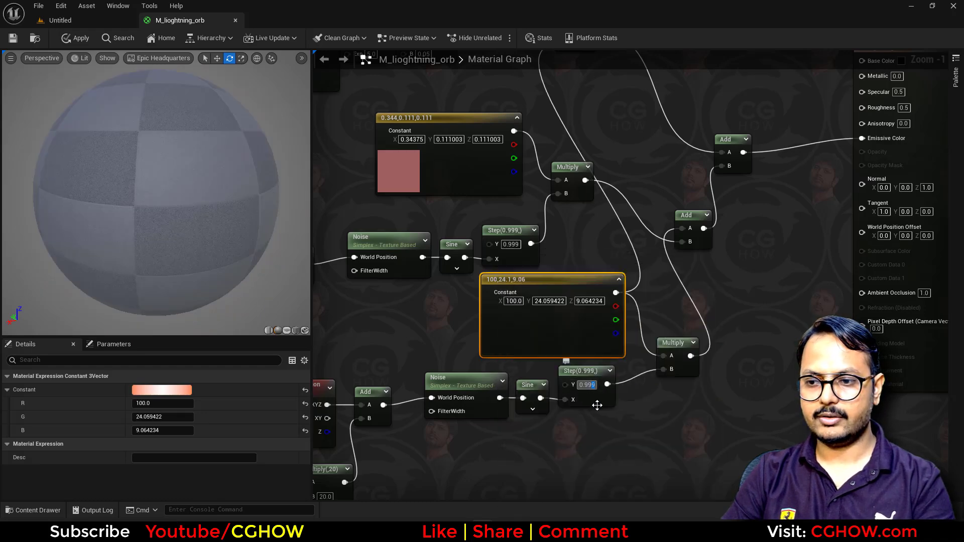
- Set the Y value of the lower lightning's Step node to 0.995 and save the material
{"action": "scroll", "coordinate": [612, 430], "scroll_direction": "down", "scroll_amount": 2}
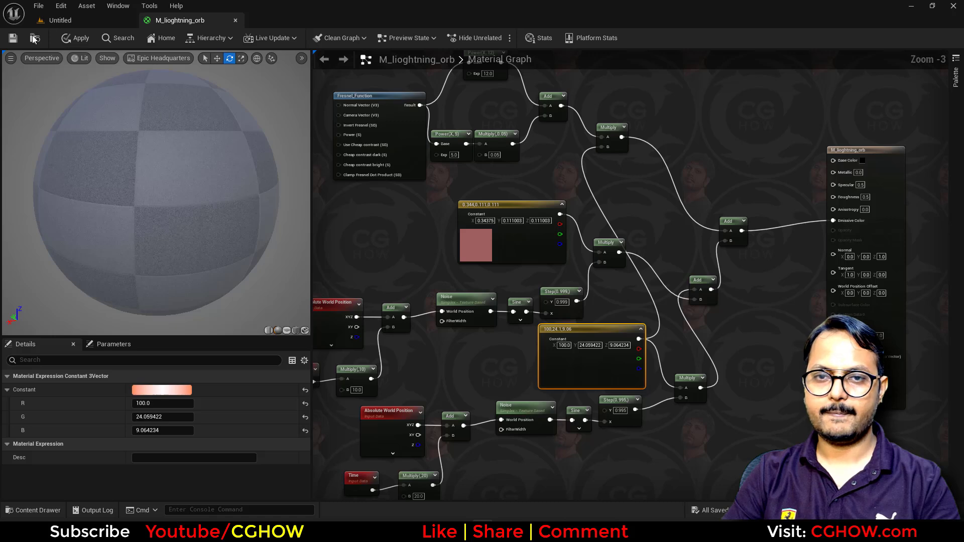
{"action": "left_click", "coordinate": [20, 40]}
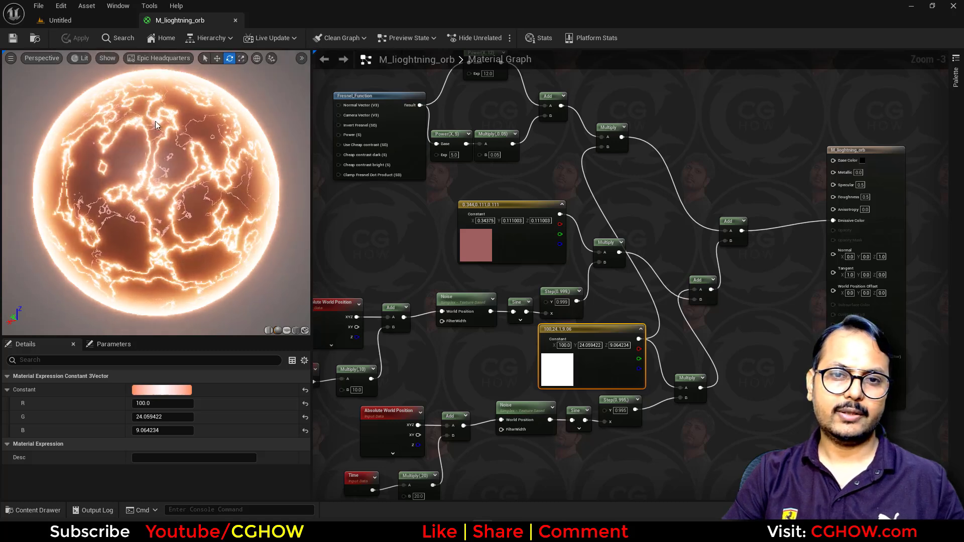
- Duplicate the lower Noise node, feed its World Position from the lower position Add node, and preview the copy
{"action": "right_click_drag", "start_coordinate": [391, 307], "coordinate": [404, 263]}
{"action": "scroll", "coordinate": [484, 246], "scroll_direction": "down", "scroll_amount": 1}
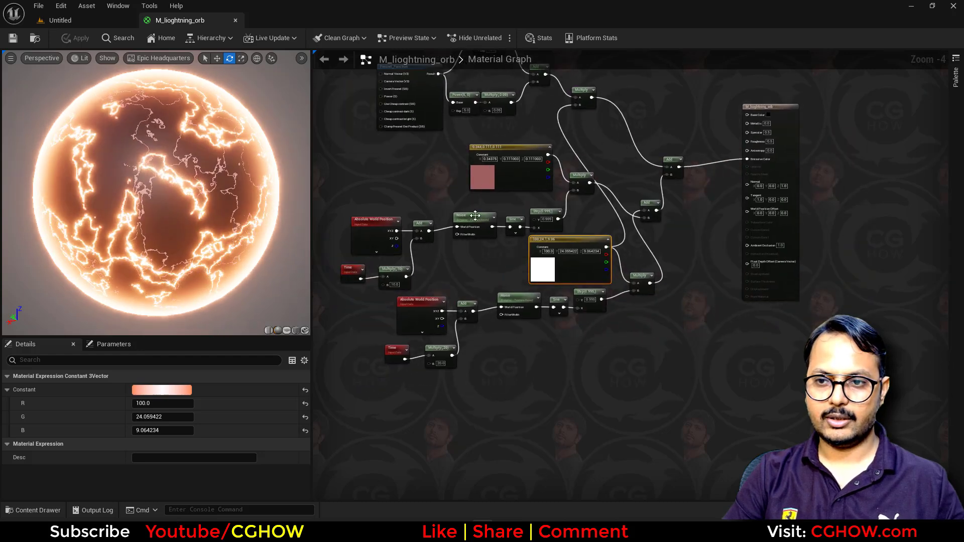
{"action": "left_click", "coordinate": [472, 224]}
{"action": "scroll", "coordinate": [478, 359], "scroll_direction": "up", "scroll_amount": 2}
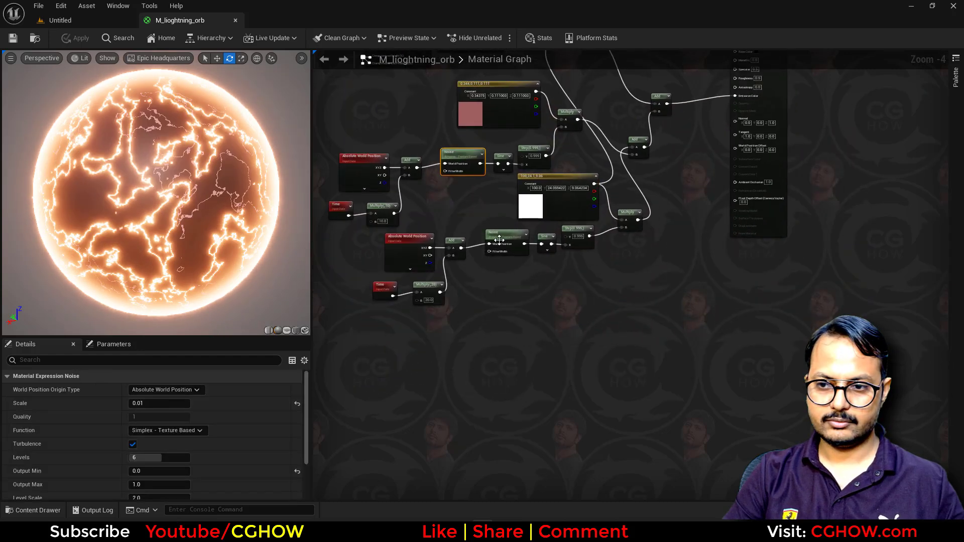
{"action": "left_click", "coordinate": [505, 243]}
{"action": "key", "text": "ctrl+c"}
{"action": "key", "text": "ctrl+v"}
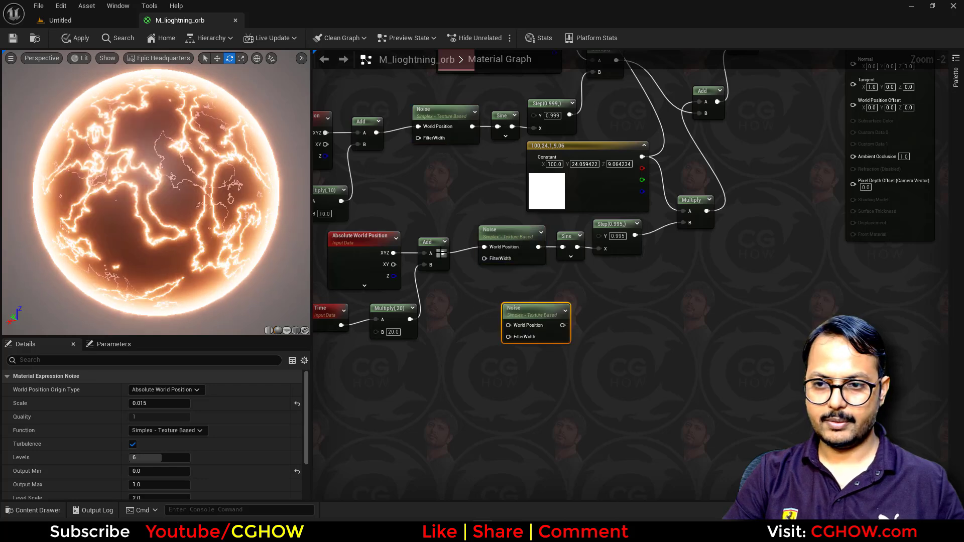
{"action": "left_click_drag", "start_coordinate": [443, 253], "coordinate": [508, 326]}
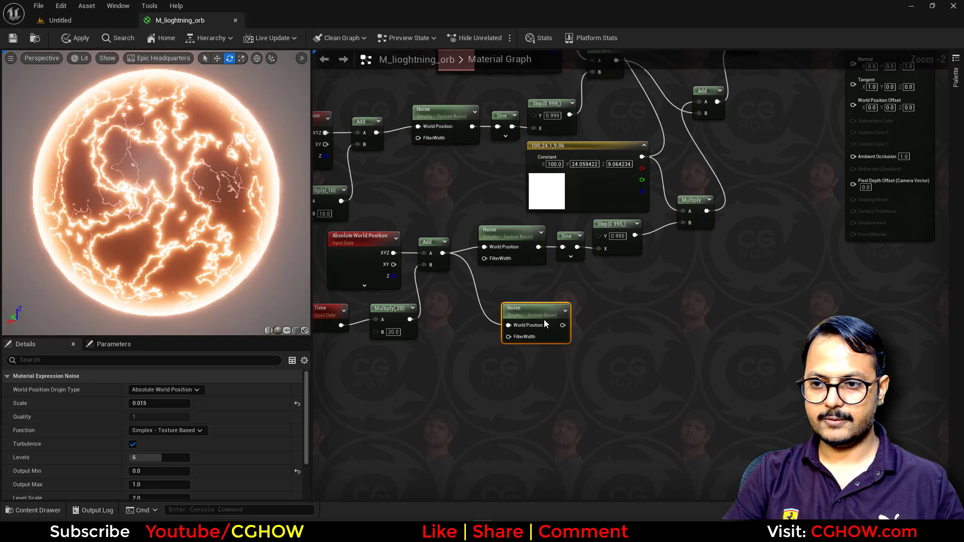
{"action": "key", "text": "space"}
- Create an Add node beside the new Noise, with the Noise output at A and the time Multiply by 20 at B
{"action": "right_click_drag", "start_coordinate": [587, 326], "coordinate": [540, 336]}
{"action": "scroll", "coordinate": [540, 336], "scroll_direction": "down", "scroll_amount": 2}
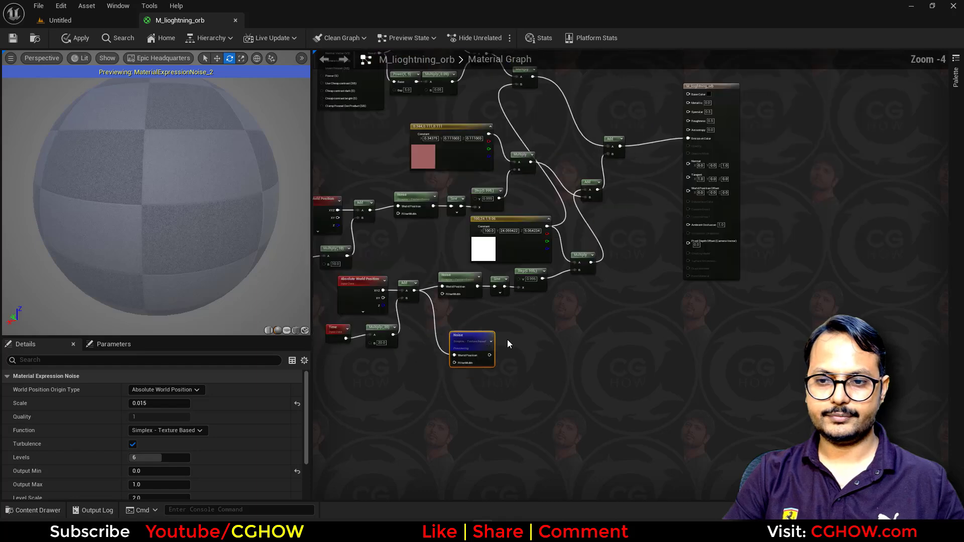
{"action": "right_click_drag", "start_coordinate": [409, 339], "coordinate": [457, 345]}
{"action": "scroll", "coordinate": [473, 341], "scroll_direction": "up", "scroll_amount": 3}
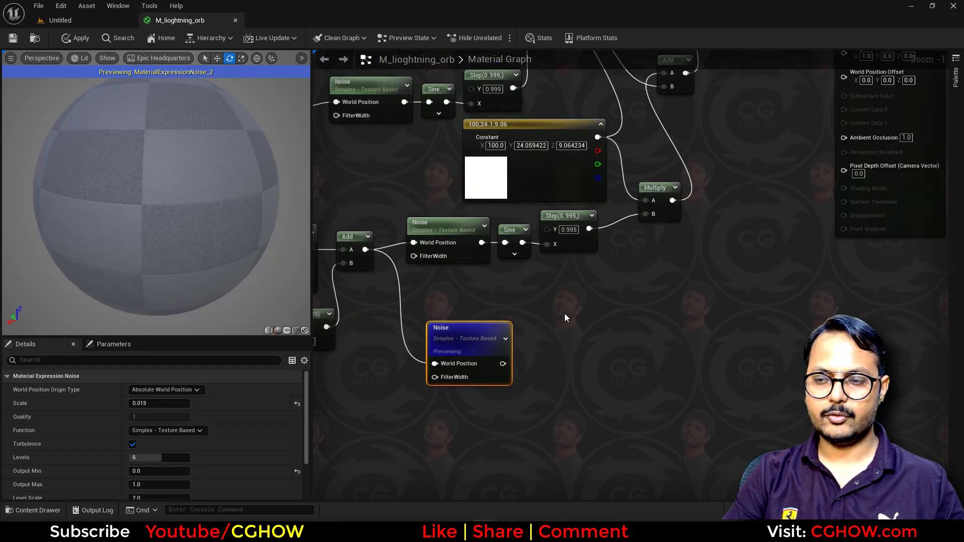
{"action": "right_click_drag", "start_coordinate": [517, 353], "coordinate": [512, 311]}
{"action": "left_click", "coordinate": [518, 291]}
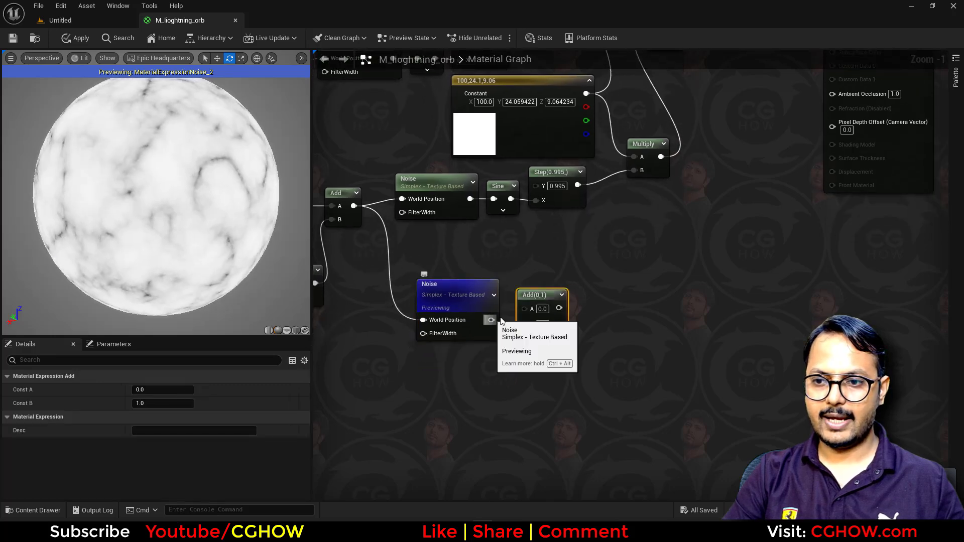
{"action": "left_click_drag", "start_coordinate": [520, 314], "coordinate": [524, 308]}
{"action": "right_click_drag", "start_coordinate": [427, 343], "coordinate": [507, 338]}
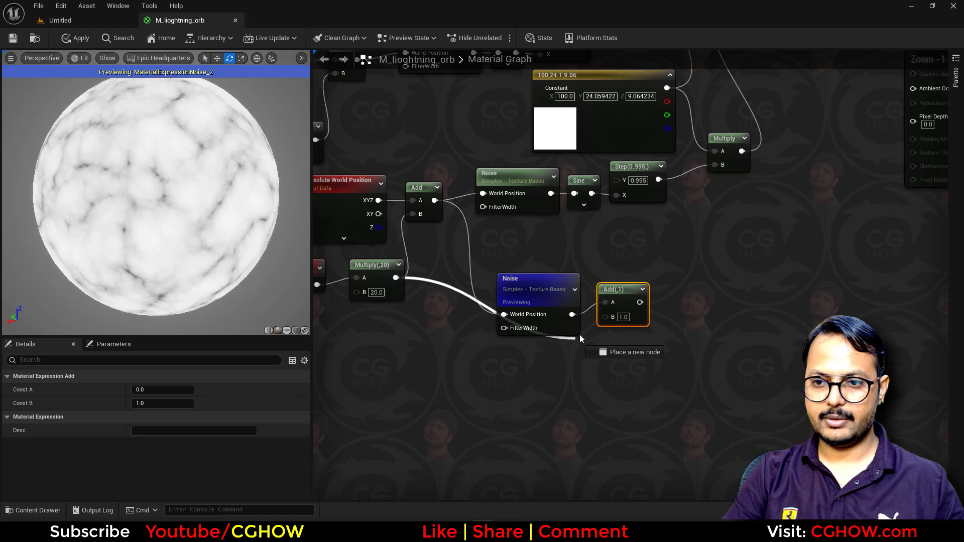
- Duplicate the Sine node with period 2, connect the new Add output to it, and preview the copy
{"action": "left_click", "coordinate": [579, 182]}
{"action": "key", "text": "ctrl+c"}
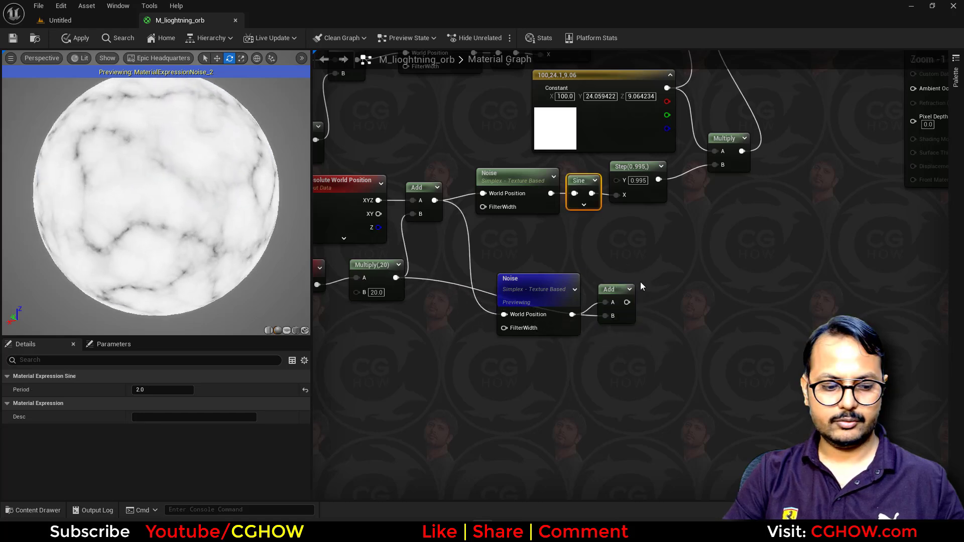
{"action": "key", "text": "ctrl+v"}
{"action": "left_click_drag", "start_coordinate": [627, 302], "coordinate": [666, 299]}
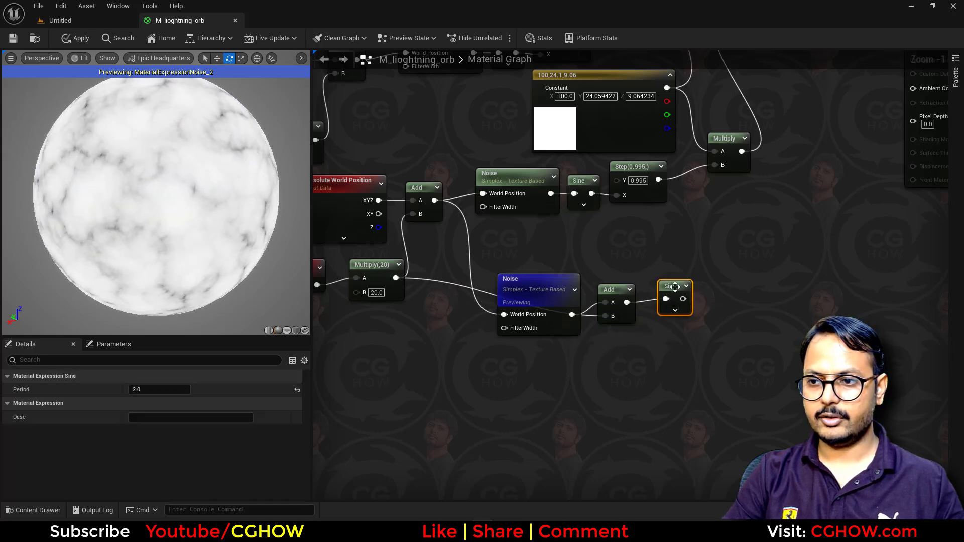
{"action": "key", "text": "space"}
{"action": "right_click_drag", "start_coordinate": [672, 264], "coordinate": [584, 301]}
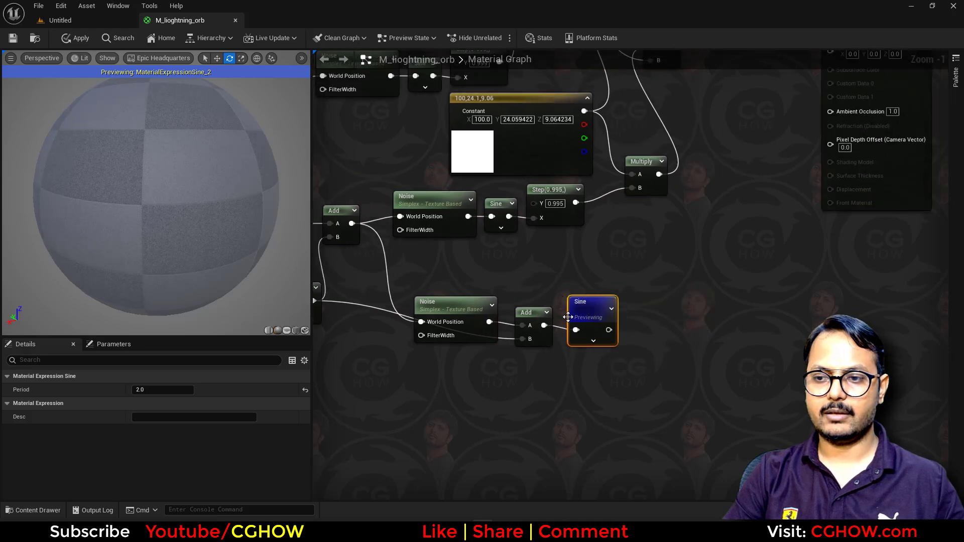
- Move the new Noise node up and connect a separate Time node to the Add's B input, replacing the Multiply by 20
{"action": "left_click_drag", "start_coordinate": [457, 310], "coordinate": [461, 287]}
{"action": "right_click_drag", "start_coordinate": [390, 333], "coordinate": [421, 329]}
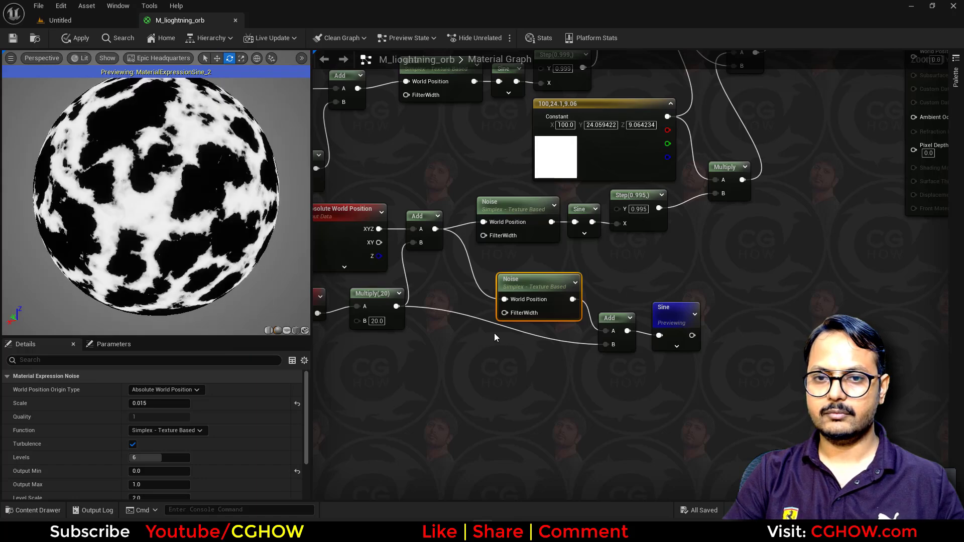
{"action": "right_click_drag", "start_coordinate": [450, 336], "coordinate": [403, 313]}
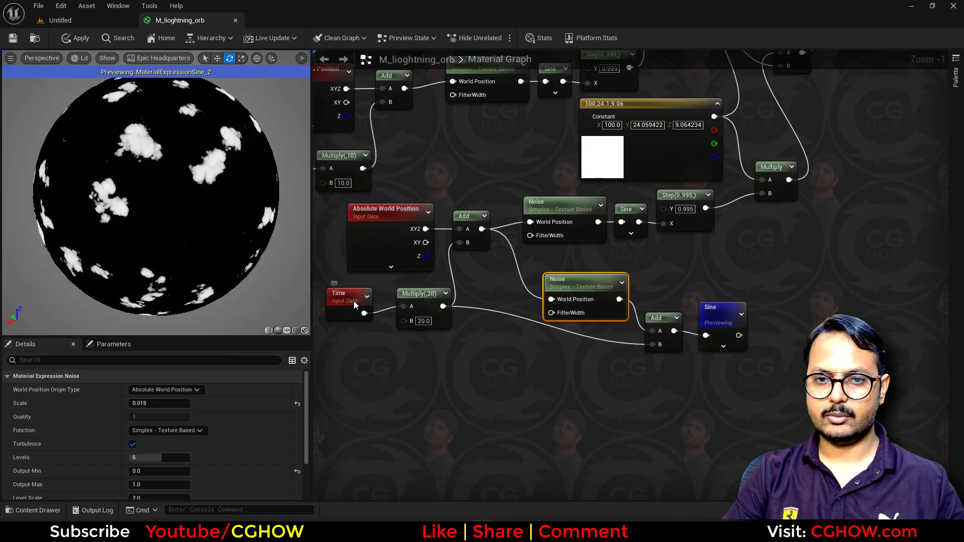
{"action": "left_click", "coordinate": [354, 300]}
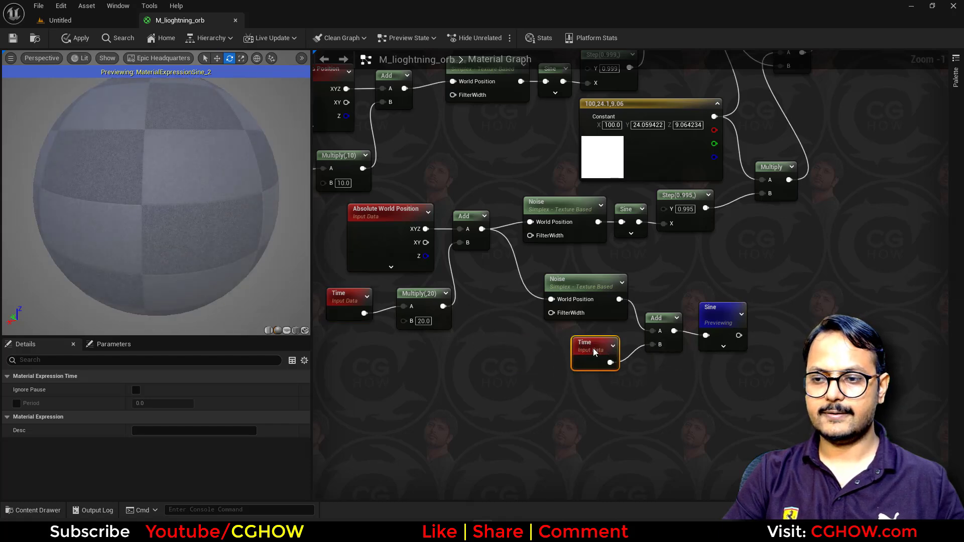
{"action": "right_click_drag", "start_coordinate": [636, 349], "coordinate": [539, 352]}
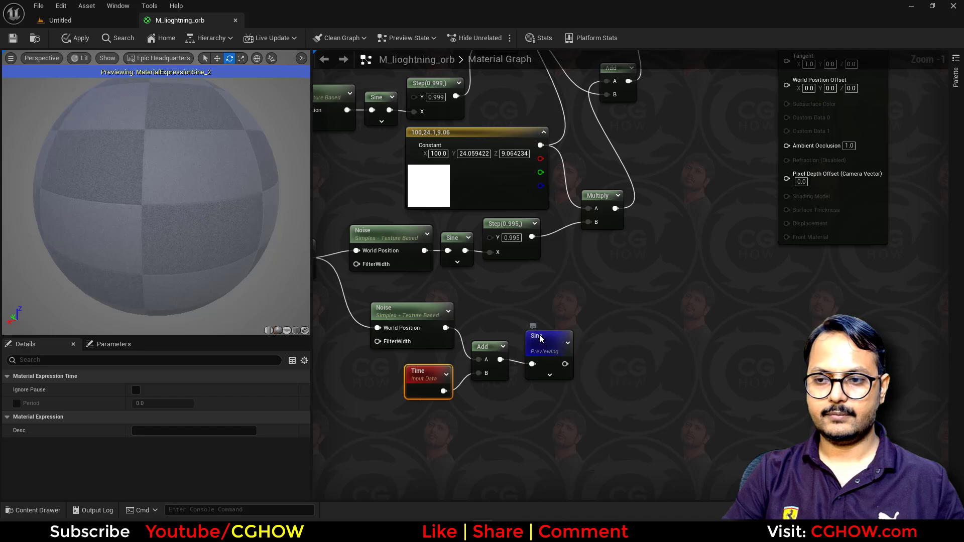
- Add a Saturate node after the new Sine and connect it to the B input of a new Multiply node
{"action": "left_click", "coordinate": [539, 336]}
{"action": "right_click_drag", "start_coordinate": [585, 323], "coordinate": [553, 360]}
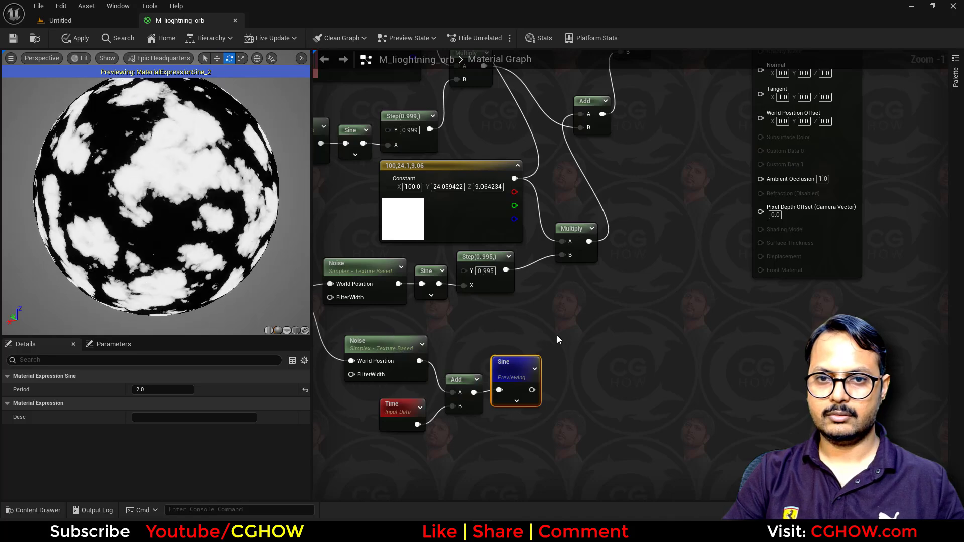
{"action": "left_click", "coordinate": [557, 337]}
{"action": "key", "text": "m"}
{"action": "left_click", "coordinate": [559, 355]}
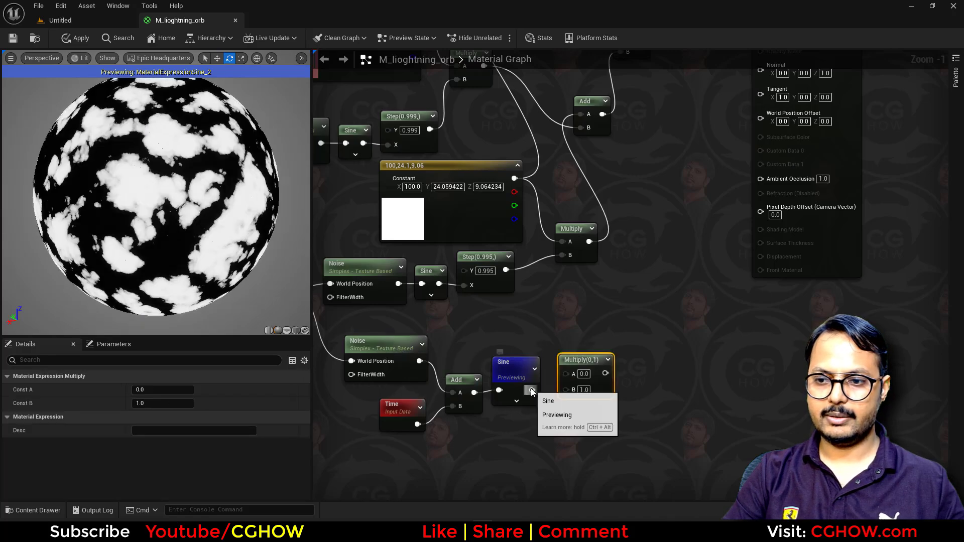
{"action": "type", "text": "sa"}
{"action": "left_click_drag", "start_coordinate": [532, 390], "coordinate": [633, 369]}
{"action": "key", "text": "Return"}
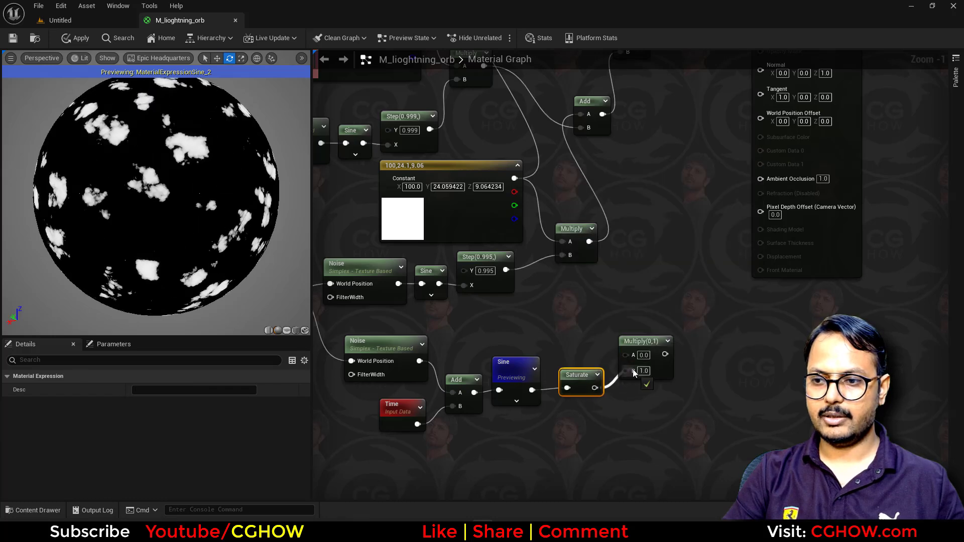
{"action": "right_click_drag", "start_coordinate": [588, 277], "coordinate": [555, 330]}
{"action": "left_click_drag", "start_coordinate": [602, 395], "coordinate": [632, 338]}
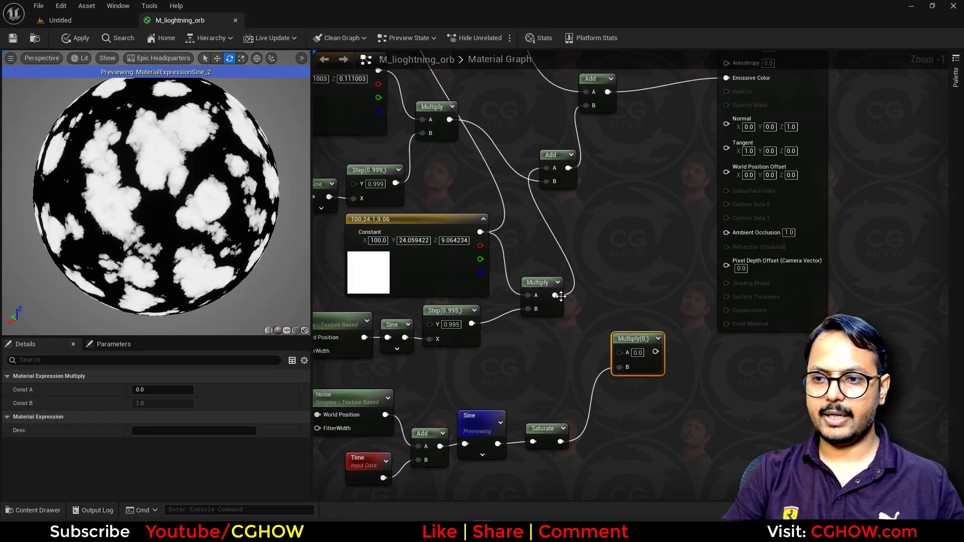
- Route the lower lightning Multiply through the new Multiply's A input into the lightning Add's A input, and stop the Sine preview
{"action": "left_click_drag", "start_coordinate": [555, 296], "coordinate": [652, 351]}
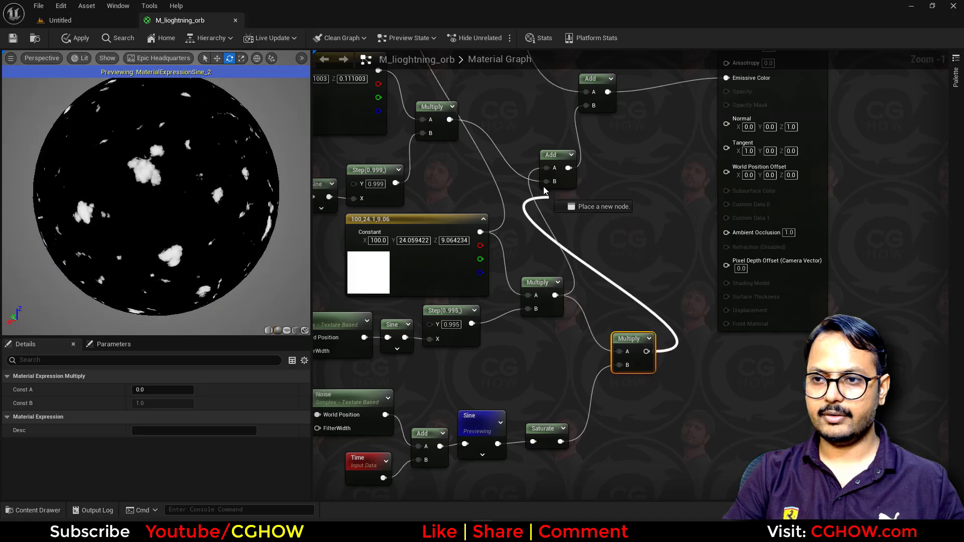
{"action": "left_click_drag", "start_coordinate": [547, 165], "coordinate": [546, 181]}
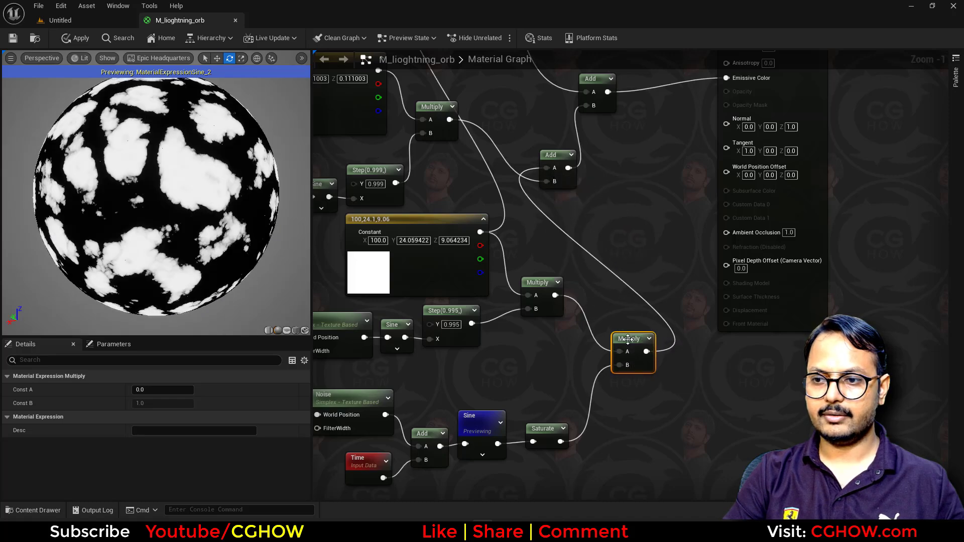
{"action": "left_click", "coordinate": [485, 417]}
{"action": "key", "text": "space"}
- Tidy the graph by moving the Fresnel color Multiply closer to the final Add and shifting the Fresnel_Function node outward
{"action": "right_click_drag", "start_coordinate": [492, 378], "coordinate": [556, 400]}
{"action": "scroll", "coordinate": [487, 407], "scroll_direction": "down", "scroll_amount": 1}
{"action": "scroll", "coordinate": [555, 398], "scroll_direction": "down", "scroll_amount": 1}
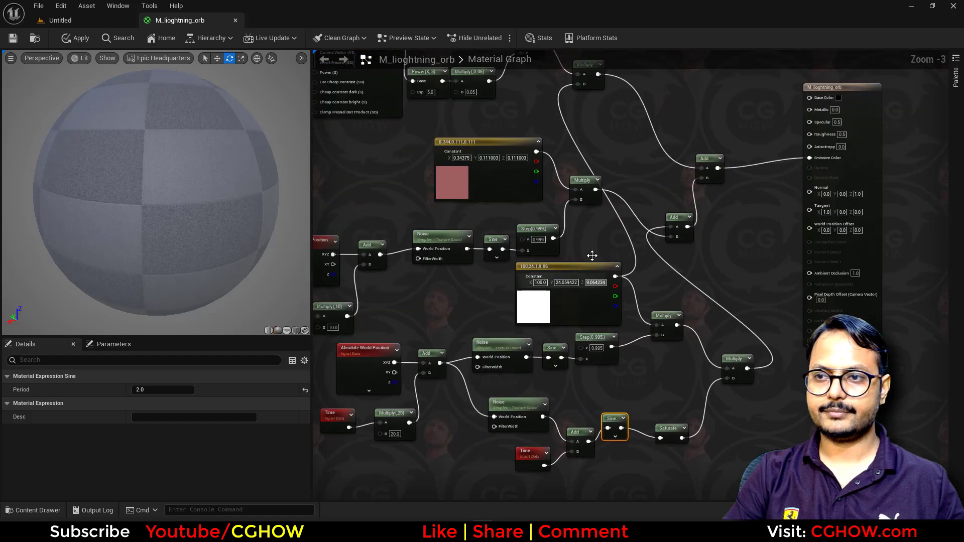
{"action": "right_click_drag", "start_coordinate": [593, 255], "coordinate": [563, 266]}
{"action": "left_click_drag", "start_coordinate": [558, 160], "coordinate": [611, 160]}
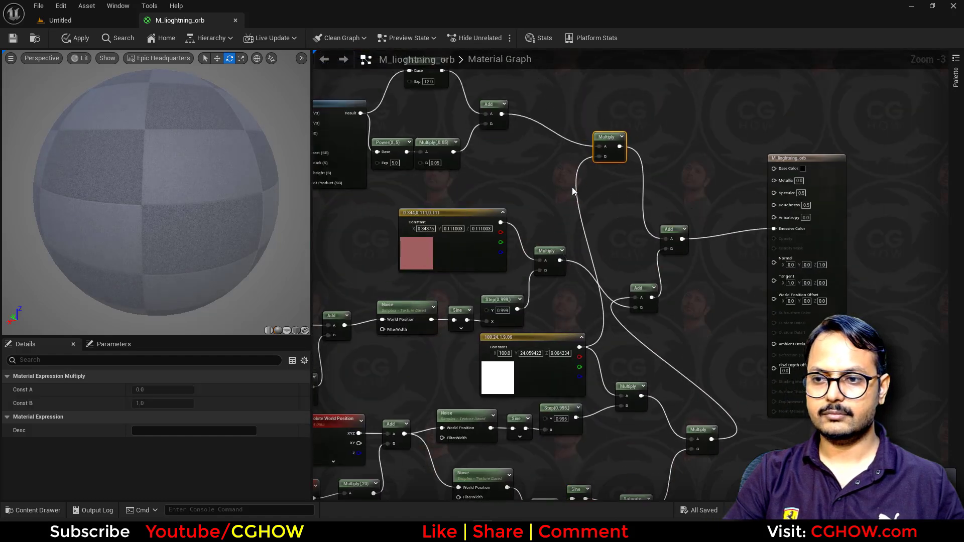
{"action": "scroll", "coordinate": [552, 216], "scroll_direction": "down", "scroll_amount": 2}
{"action": "left_click_drag", "start_coordinate": [441, 197], "coordinate": [421, 180]}
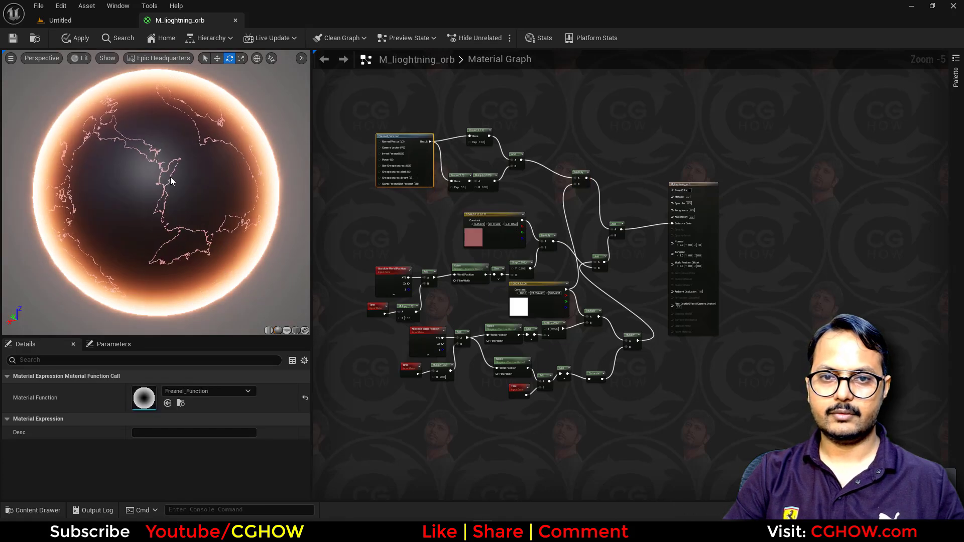
- Connect the lower lightning Multiply directly to the lightning Add's A input, bypassing the Multiply with the saturated mask
{"action": "mouse_move", "coordinate": [172, 195]}
{"action": "right_mouse_down"}
{"action": "mouse_move", "coordinate": [172, 170]}
{"action": "mouse_move", "coordinate": [172, 184]}
{"action": "right_mouse_up"}
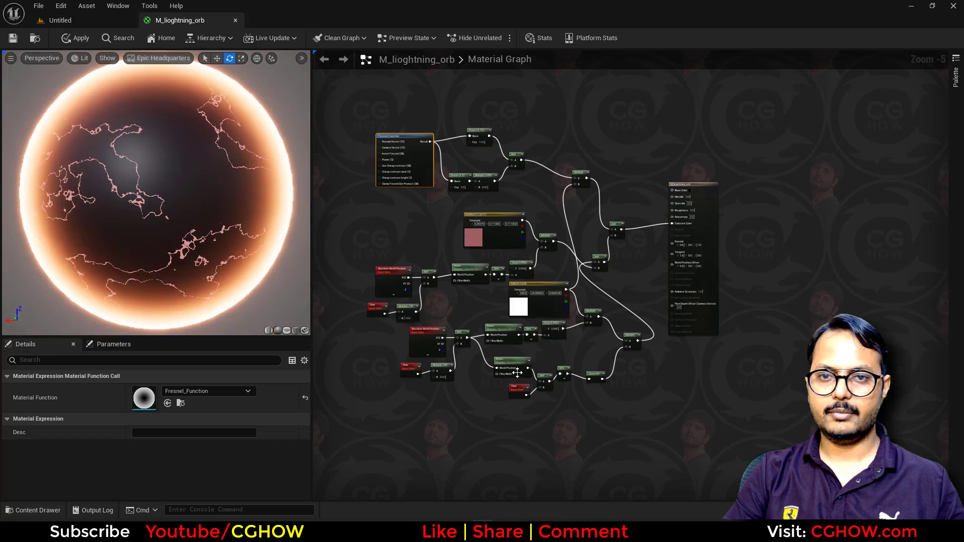
{"action": "right_click_drag", "start_coordinate": [534, 372], "coordinate": [478, 342]}
{"action": "scroll", "coordinate": [478, 343], "scroll_direction": "up", "scroll_amount": 2}
{"action": "right_click_drag", "start_coordinate": [610, 280], "coordinate": [574, 330]}
{"action": "left_click_drag", "start_coordinate": [558, 292], "coordinate": [552, 194]}
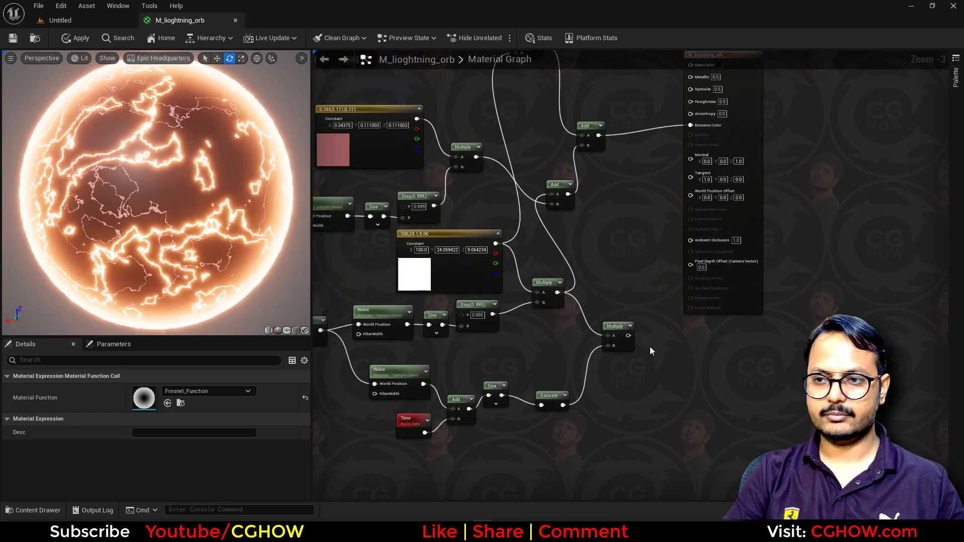
- Delete the unused noise mask branch: its Noise, Time, Add, Sine, Saturate and Multiply nodes
{"action": "left_click_drag", "start_coordinate": [640, 335], "coordinate": [411, 448]}
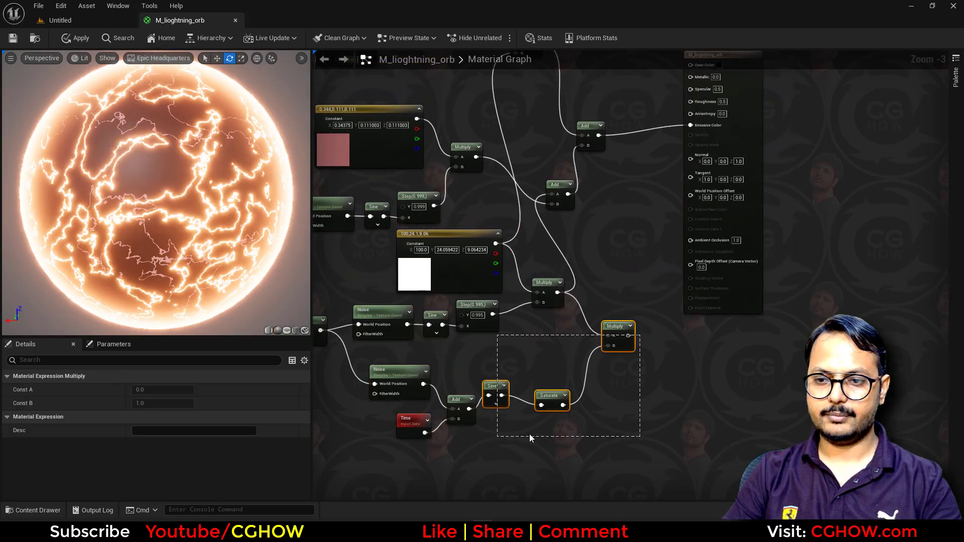
{"action": "left_click_drag", "start_coordinate": [529, 433], "coordinate": [529, 435]}
{"action": "left_click_drag", "start_coordinate": [620, 439], "coordinate": [380, 385]}
{"action": "key", "text": "Delete"}
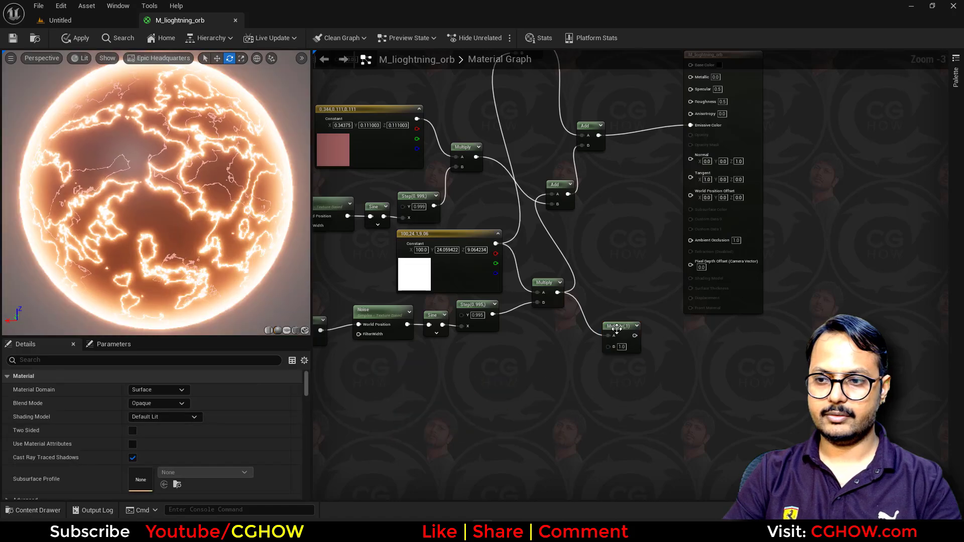
{"action": "left_click", "coordinate": [617, 330]}
{"action": "key", "text": "Delete"}
- Set the upper lightning Noise node's Scale to 0.03 and save the material
{"action": "right_click_drag", "start_coordinate": [392, 390], "coordinate": [504, 420]}
{"action": "right_click_drag", "start_coordinate": [421, 392], "coordinate": [568, 420]}
{"action": "right_click_drag", "start_coordinate": [557, 319], "coordinate": [529, 336]}
{"action": "left_click", "coordinate": [559, 281]}
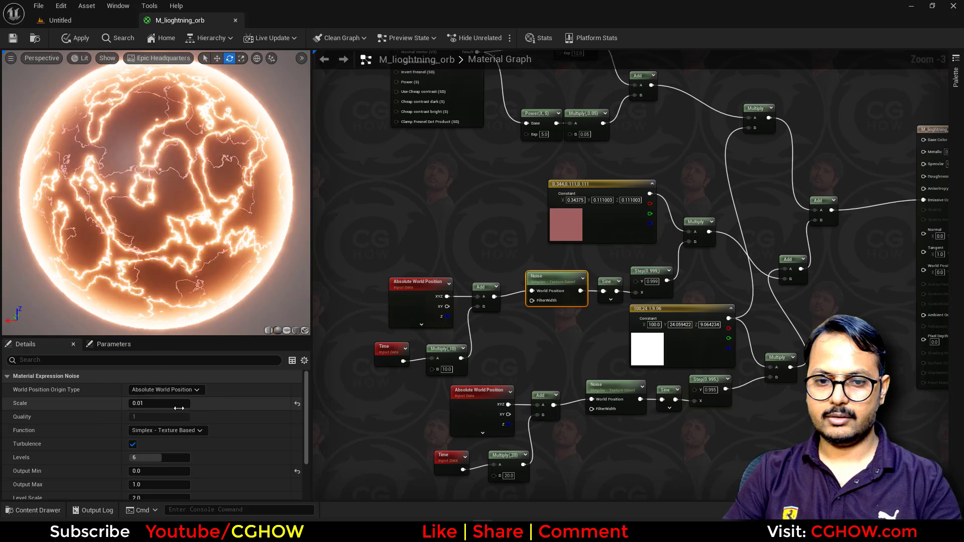
{"action": "left_click", "coordinate": [160, 403]}
{"action": "key", "text": "BackSpace"}
{"action": "type", "text": "0.03"}
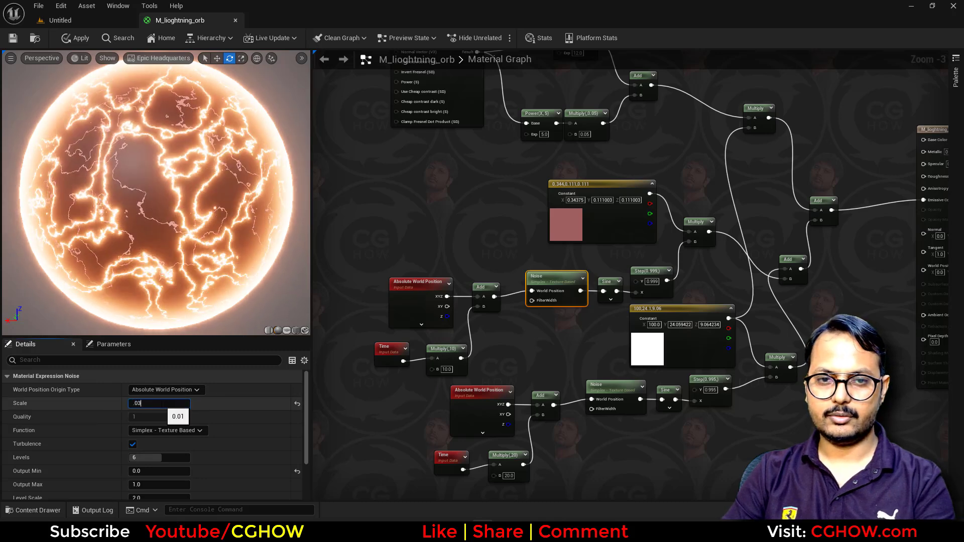
{"action": "key", "text": "Return"}
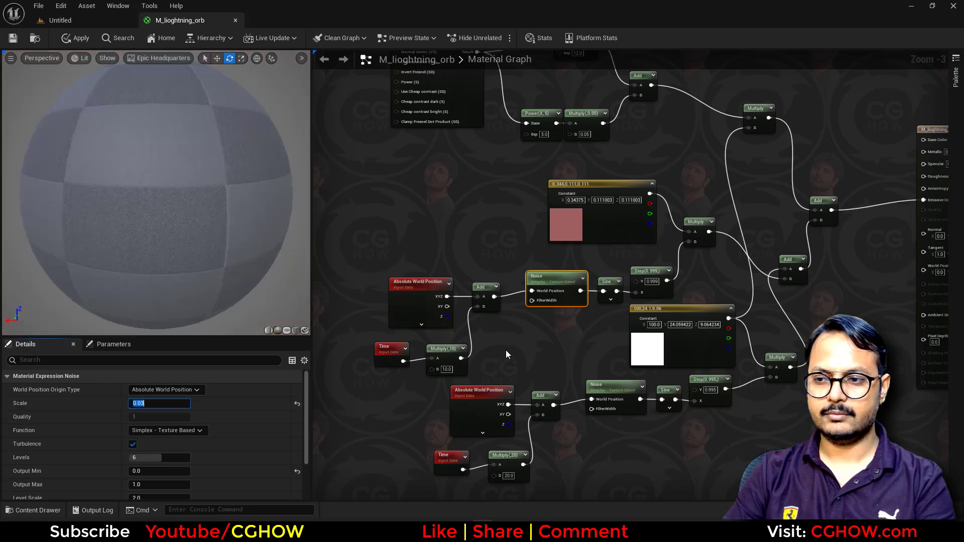
{"action": "right_click_drag", "start_coordinate": [506, 350], "coordinate": [478, 336]}
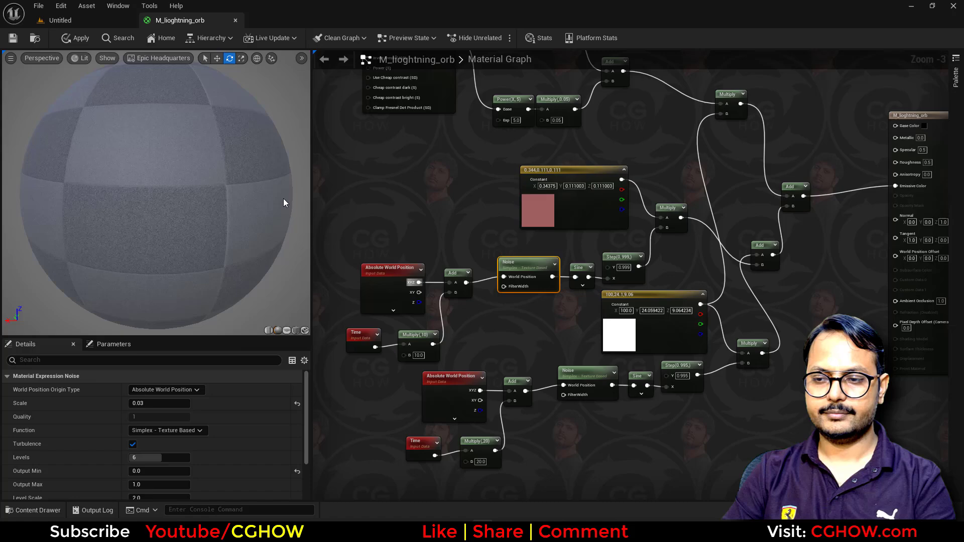
{"action": "left_click", "coordinate": [15, 43]}
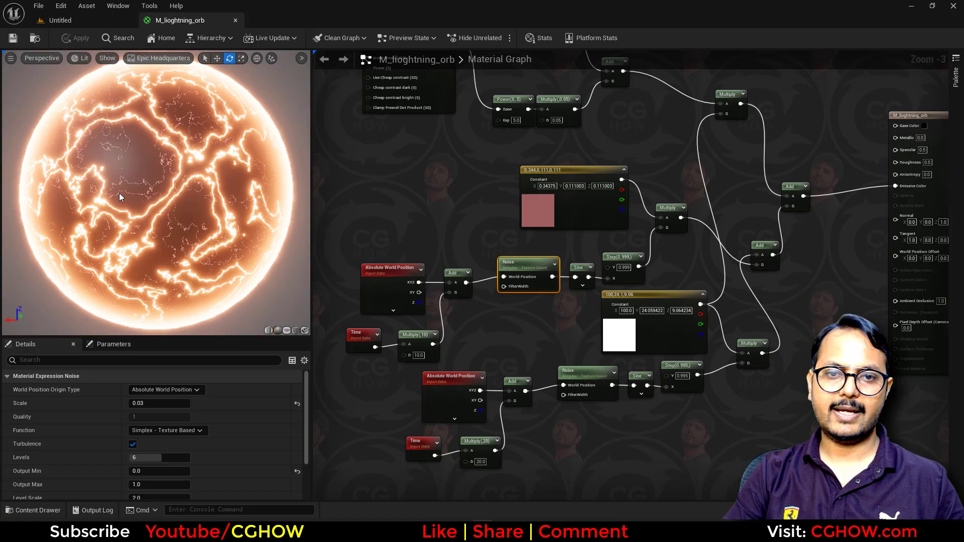
- Create a Niagara System with the default name beside the orb material in the new_user folder and open it
{"action": "left_click", "coordinate": [34, 40]}
{"action": "right_click", "coordinate": [353, 349]}
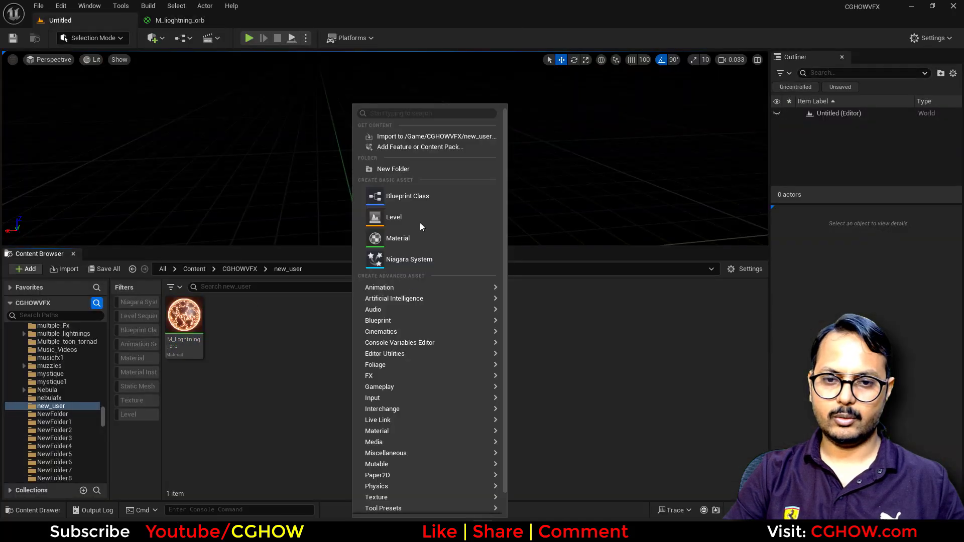
{"action": "left_click", "coordinate": [421, 259]}
{"action": "left_click", "coordinate": [223, 441]}
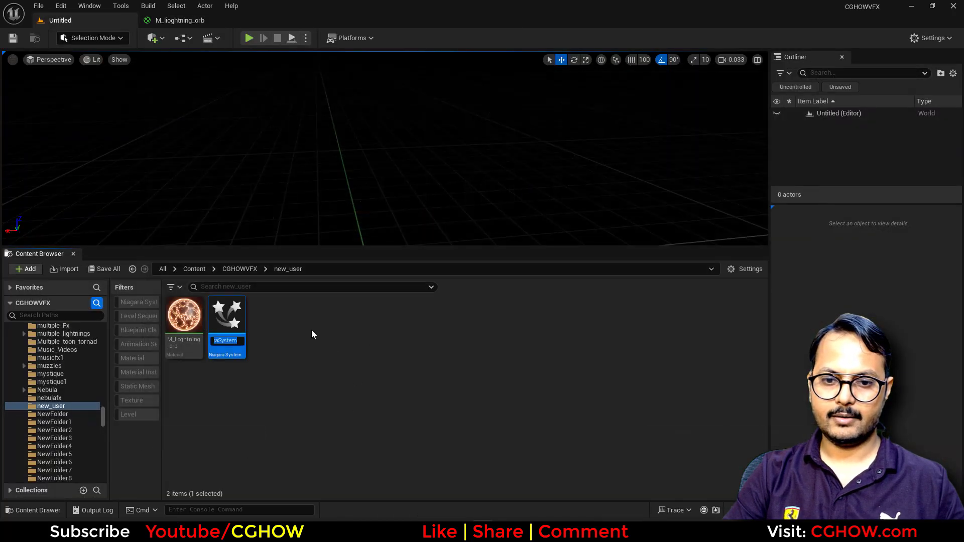
{"action": "double_click", "coordinate": [220, 311]}
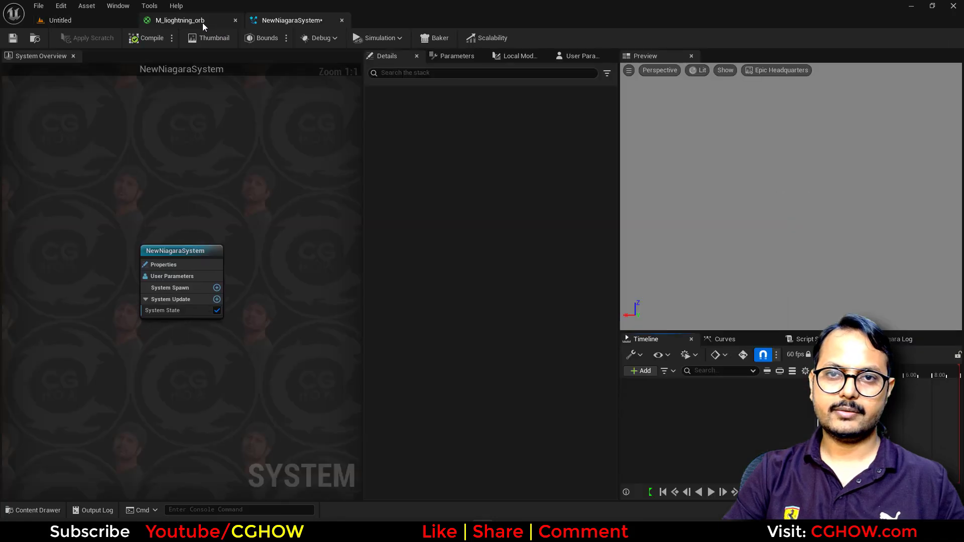
- Add a Minimal emitter to the Niagara system and give its Emitter Update a Spawn Burst Instantaneous module
{"action": "right_click_drag", "start_coordinate": [232, 242], "coordinate": [145, 174]}
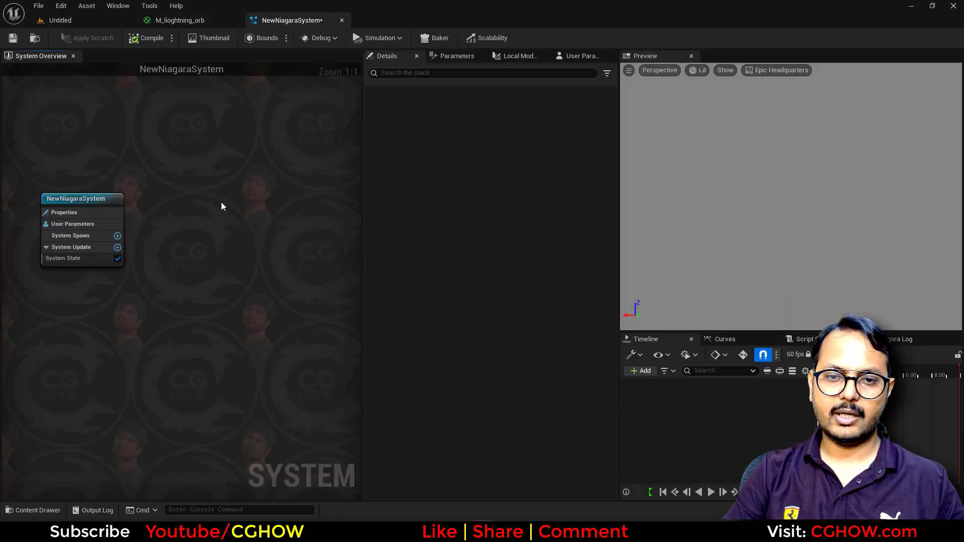
{"action": "right_click", "coordinate": [154, 171]}
{"action": "left_click", "coordinate": [261, 240]}
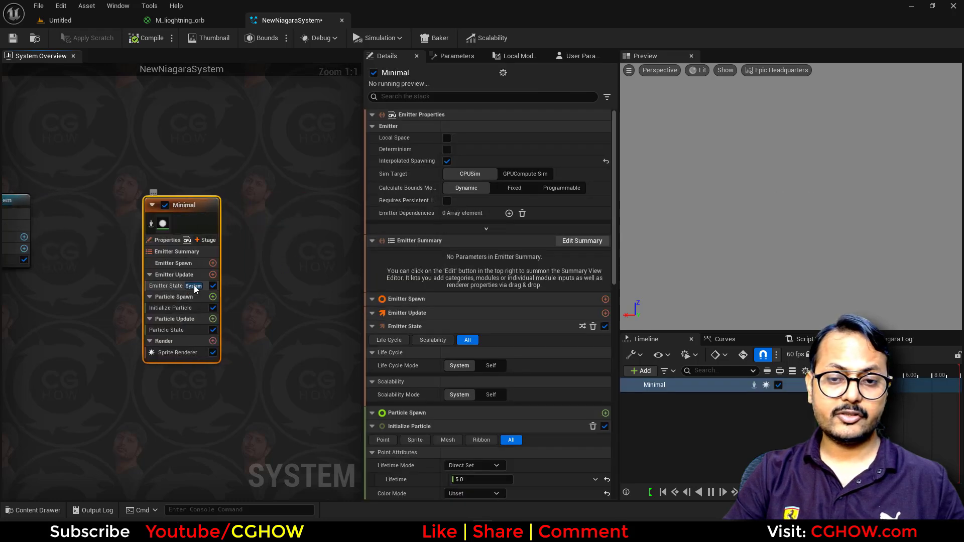
{"action": "left_click", "coordinate": [213, 275]}
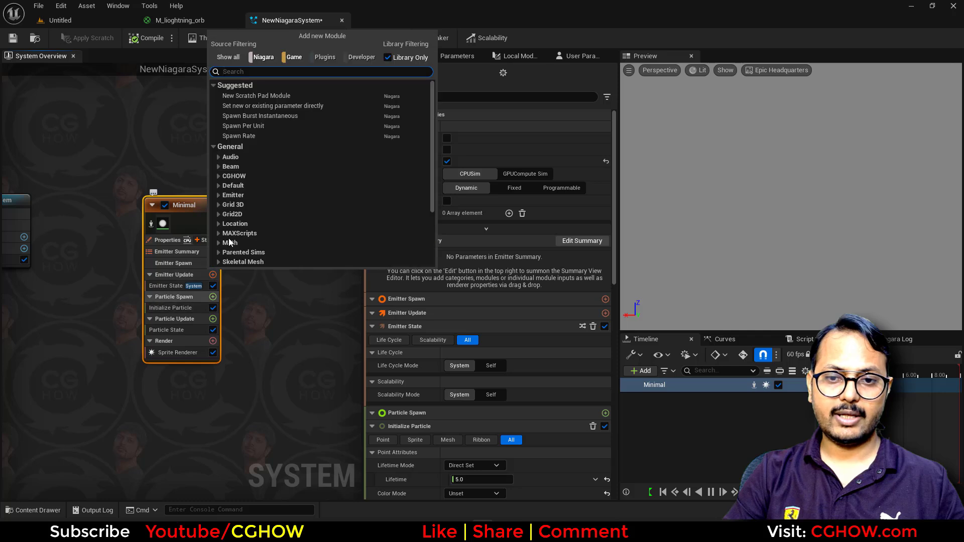
{"action": "left_click", "coordinate": [257, 116]}
- Set the Emitter State life cycle to Self with Loop Behavior Once, and stop Particle State from killing particles when their lifetime ends
{"action": "left_click", "coordinate": [166, 286]}
{"action": "left_click", "coordinate": [492, 156]}
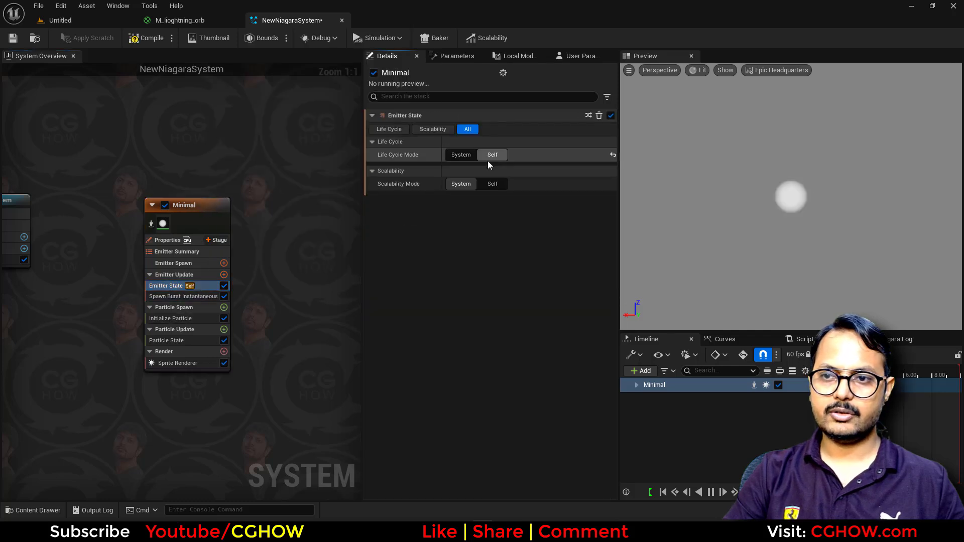
{"action": "left_click", "coordinate": [492, 183]}
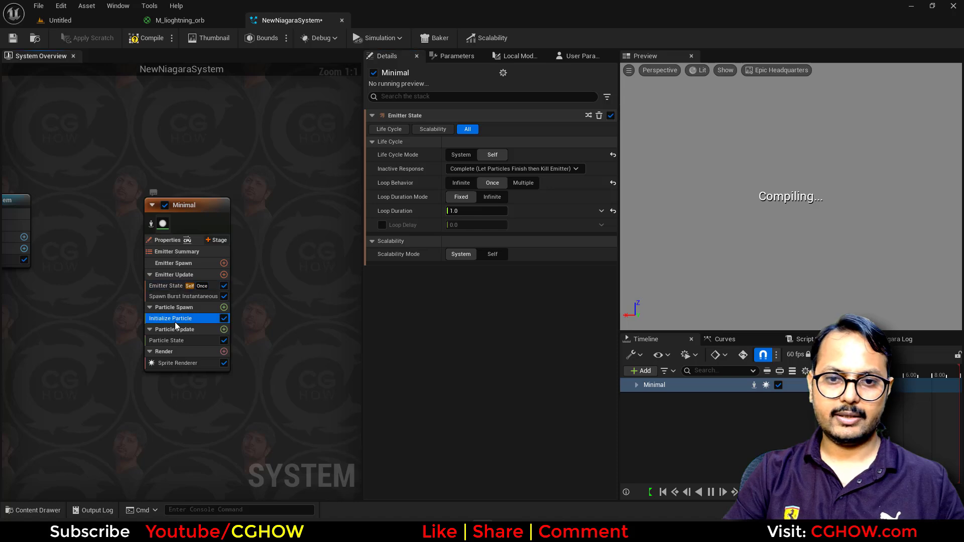
{"action": "left_click", "coordinate": [167, 340]}
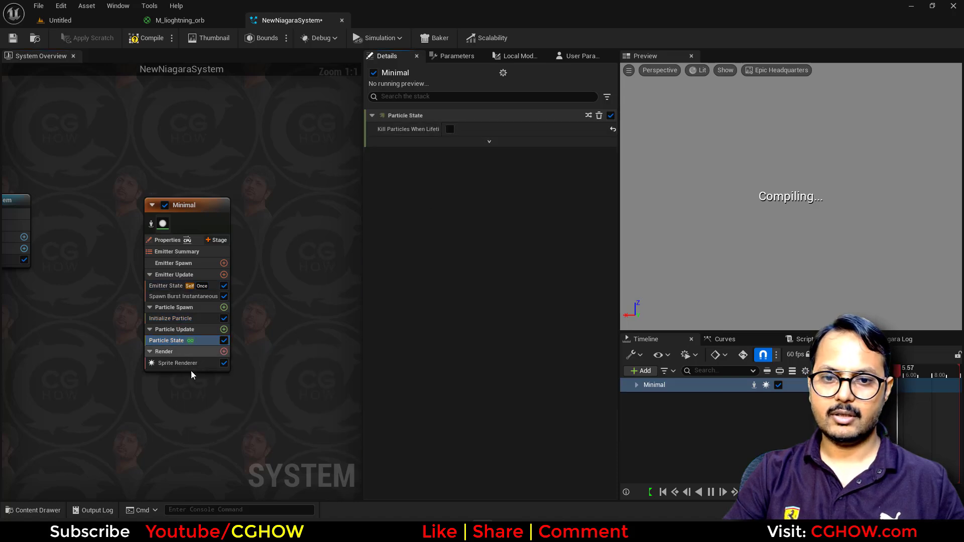
{"action": "right_click_drag", "start_coordinate": [191, 374], "coordinate": [224, 340]}
- Replace the Minimal emitter's Sprite Renderer with a Mesh Renderer and select it
{"action": "left_click", "coordinate": [209, 261]}
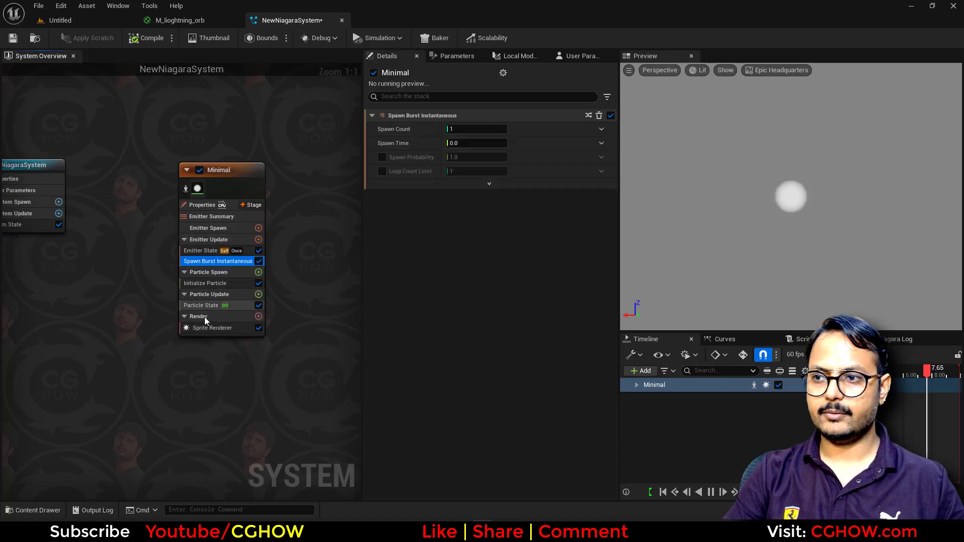
{"action": "key", "text": "Delete"}
{"action": "left_click", "coordinate": [259, 316]}
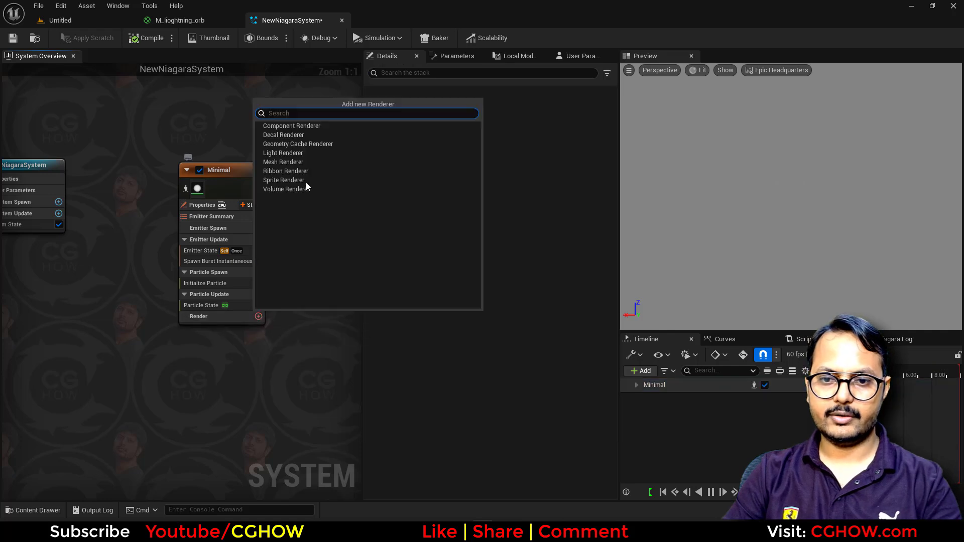
{"action": "left_click", "coordinate": [279, 163]}
{"action": "left_click", "coordinate": [241, 328]}
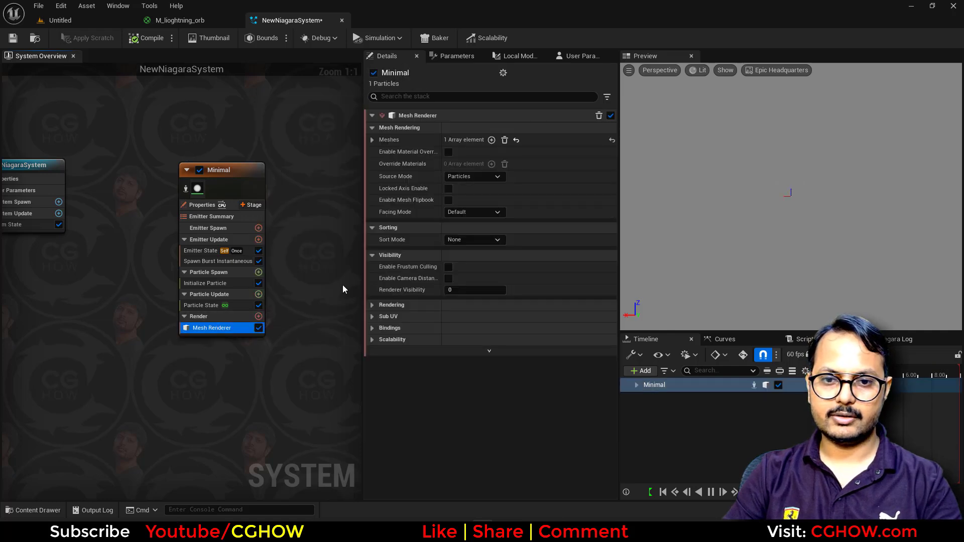
- Search for "sphere" and assign MaterialSphere as the Mesh Renderer's first mesh
{"action": "left_click", "coordinate": [372, 140]}
{"action": "left_click", "coordinate": [492, 156]}
{"action": "type", "text": "sp"}
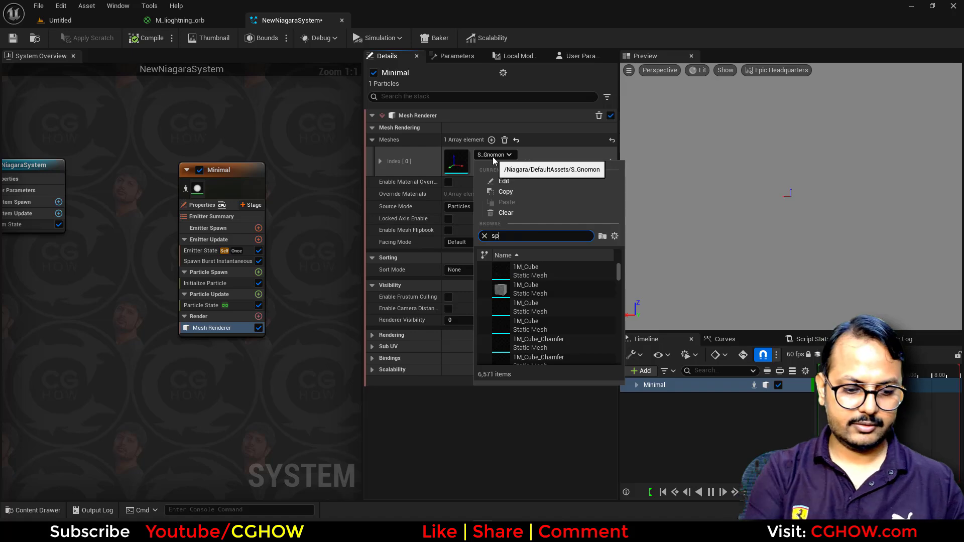
{"action": "type", "text": "here"}
{"action": "scroll", "coordinate": [527, 331], "scroll_direction": "down", "scroll_amount": 2}
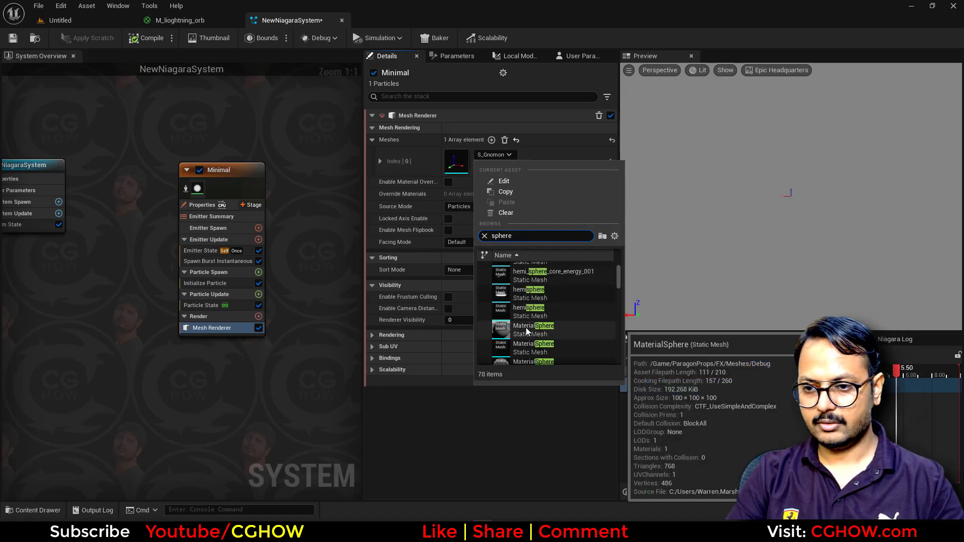
{"action": "left_click", "coordinate": [527, 332]}
- Enable material overrides on the Mesh Renderer, add one override element and assign M_lioghtning_orb as its explicit material
{"action": "left_click", "coordinate": [211, 21]}
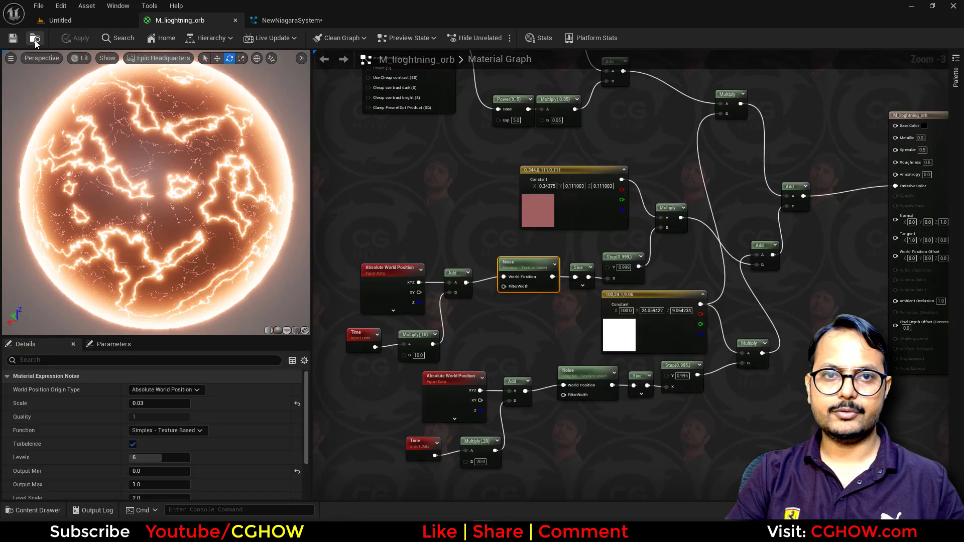
{"action": "left_click", "coordinate": [58, 20]}
{"action": "left_click", "coordinate": [294, 20]}
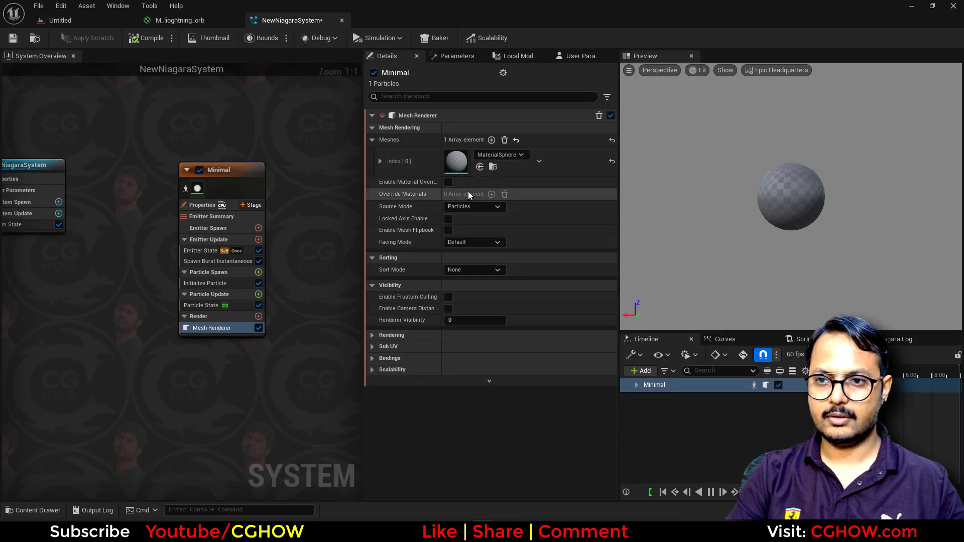
{"action": "left_click", "coordinate": [448, 182]}
{"action": "left_click", "coordinate": [491, 194]}
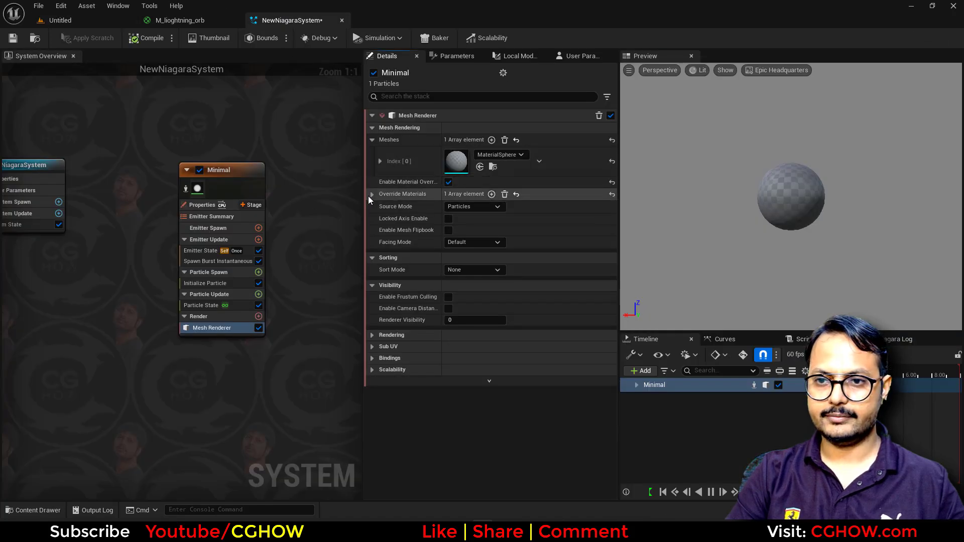
{"action": "left_click", "coordinate": [371, 194]}
{"action": "left_click", "coordinate": [380, 208]}
{"action": "left_click", "coordinate": [480, 236]}
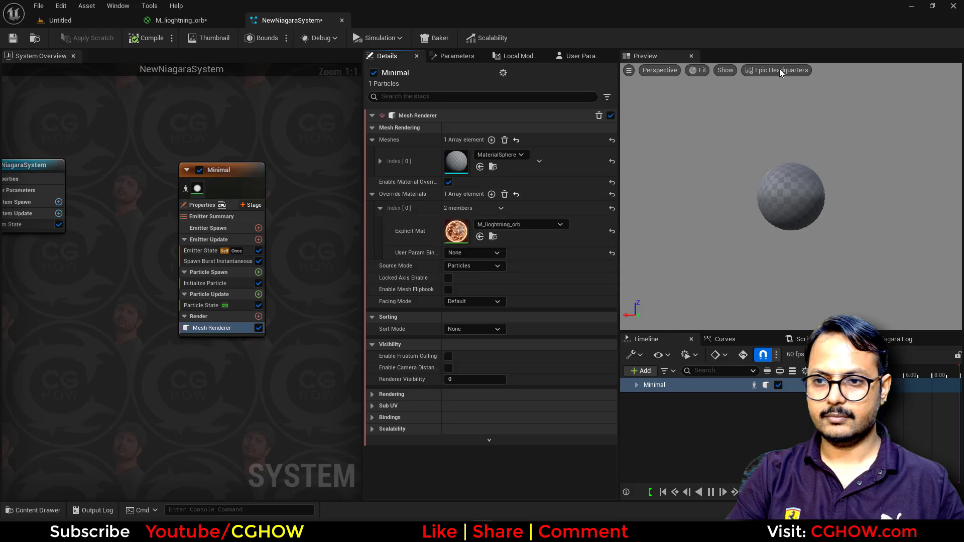
- Set the Niagara preview environment to Grey Wireframe and inspect the lightning orb from several sides
{"action": "left_click", "coordinate": [788, 70]}
{"action": "left_click", "coordinate": [775, 108]}
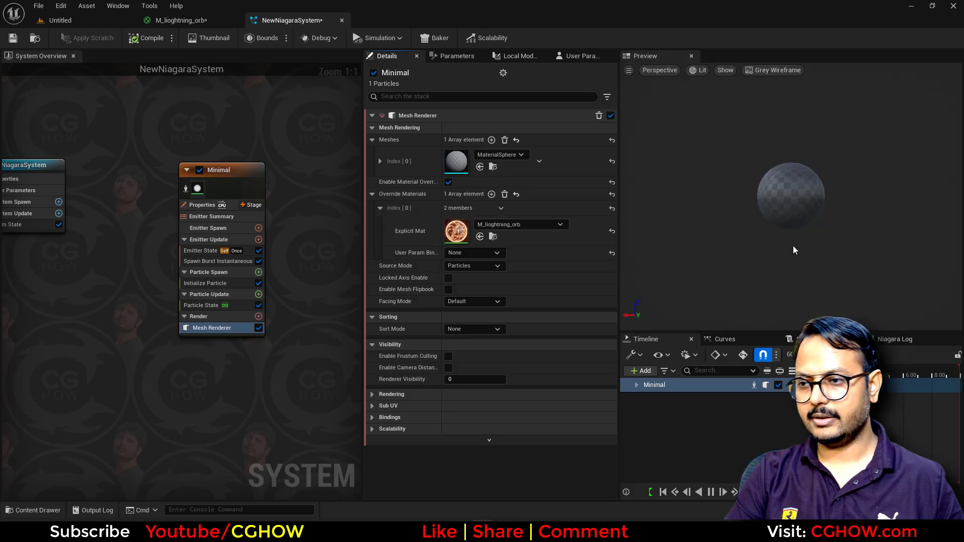
{"action": "right_click_drag", "start_coordinate": [791, 196], "coordinate": [823, 196]}
{"action": "right_click_drag", "start_coordinate": [660, 279], "coordinate": [648, 279]}
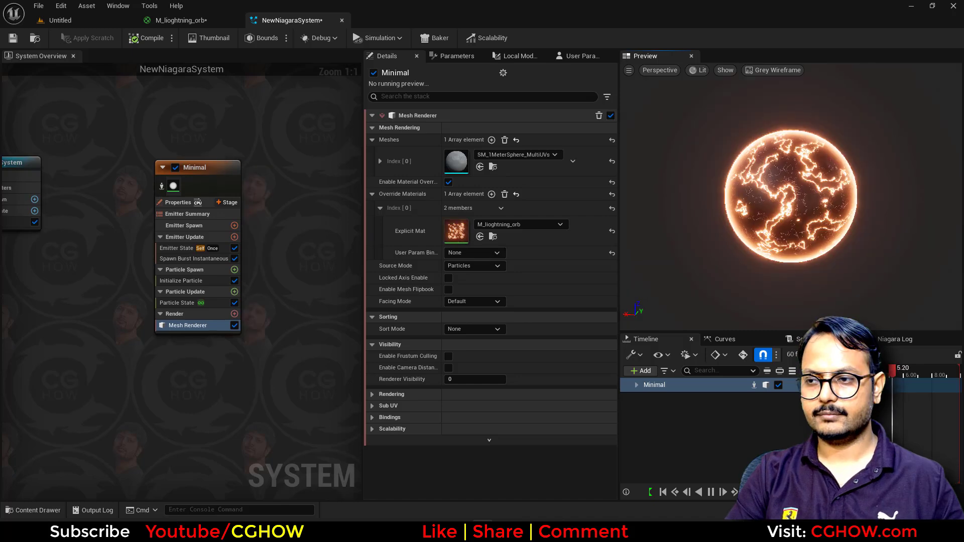
{"action": "left_click_drag", "start_coordinate": [799, 121], "coordinate": [657, 135]}
{"action": "left_click_drag", "start_coordinate": [874, 115], "coordinate": [814, 98]}
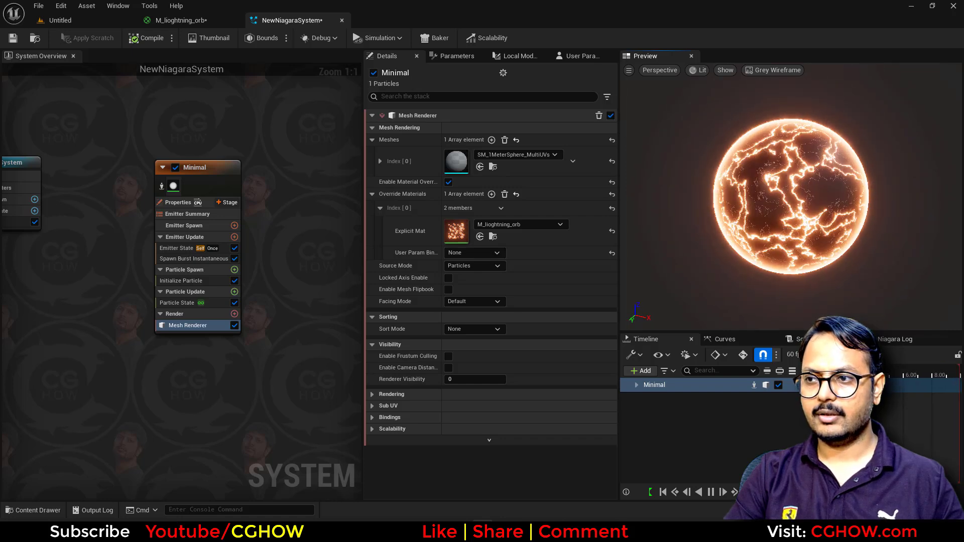
- Filter the main CGHOWVFX folder to textures and search for "light" to examine the available lightning textures
{"action": "right_click_drag", "start_coordinate": [269, 186], "coordinate": [152, 176]}
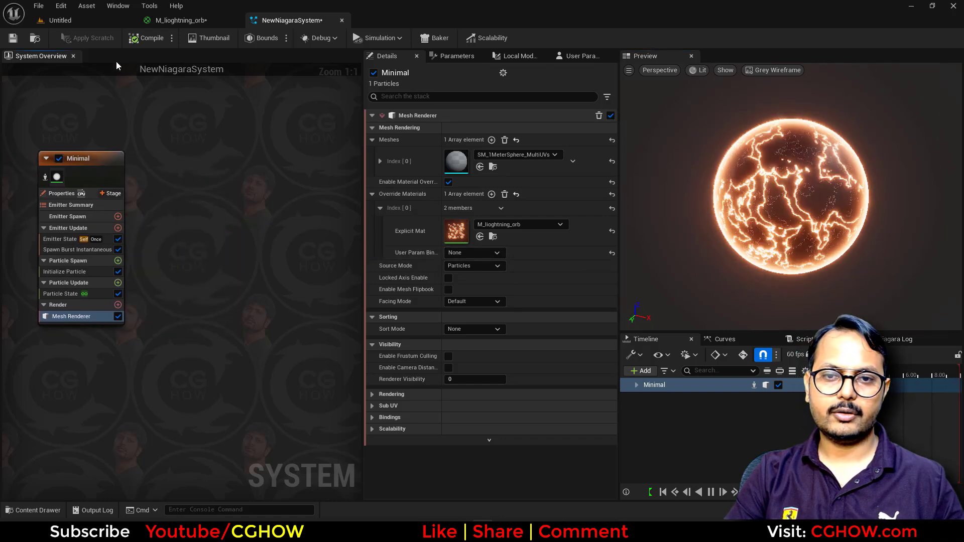
{"action": "left_click", "coordinate": [92, 20]}
{"action": "left_click", "coordinate": [140, 401]}
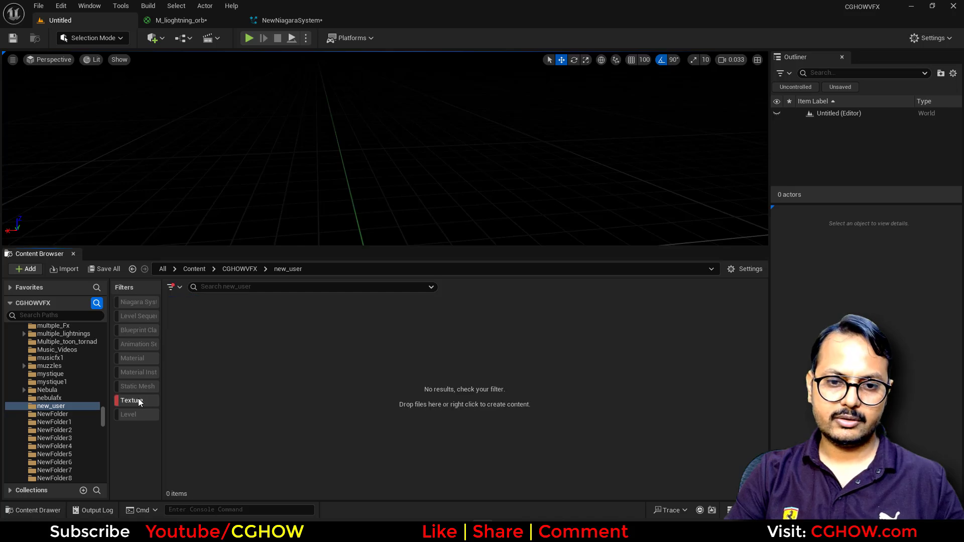
{"action": "left_click", "coordinate": [239, 269]}
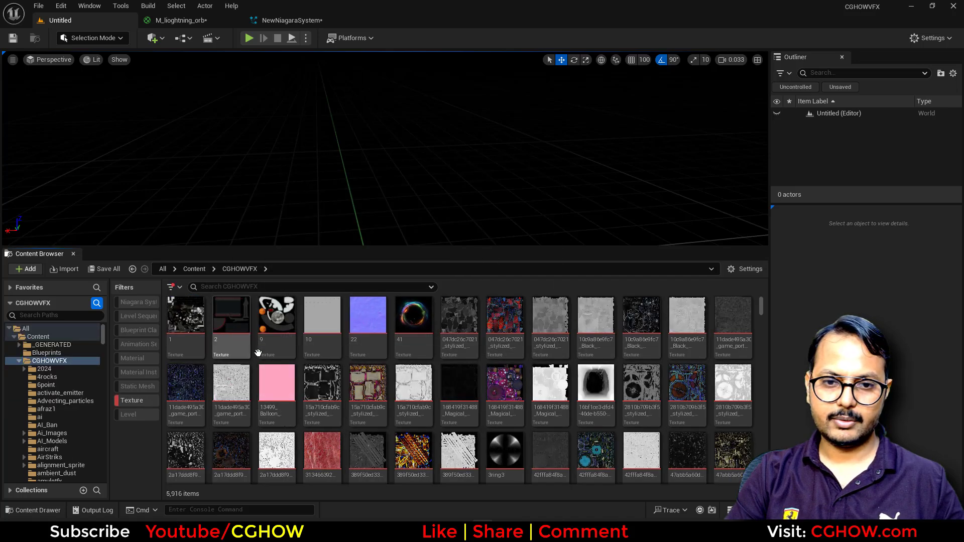
{"action": "scroll", "coordinate": [258, 353], "scroll_direction": "down", "scroll_amount": 3}
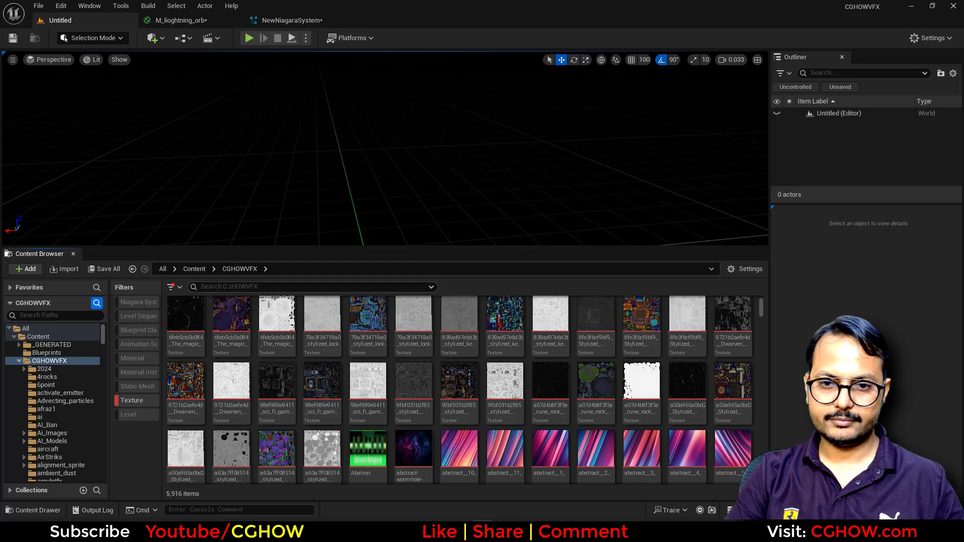
{"action": "type", "text": "ight"}
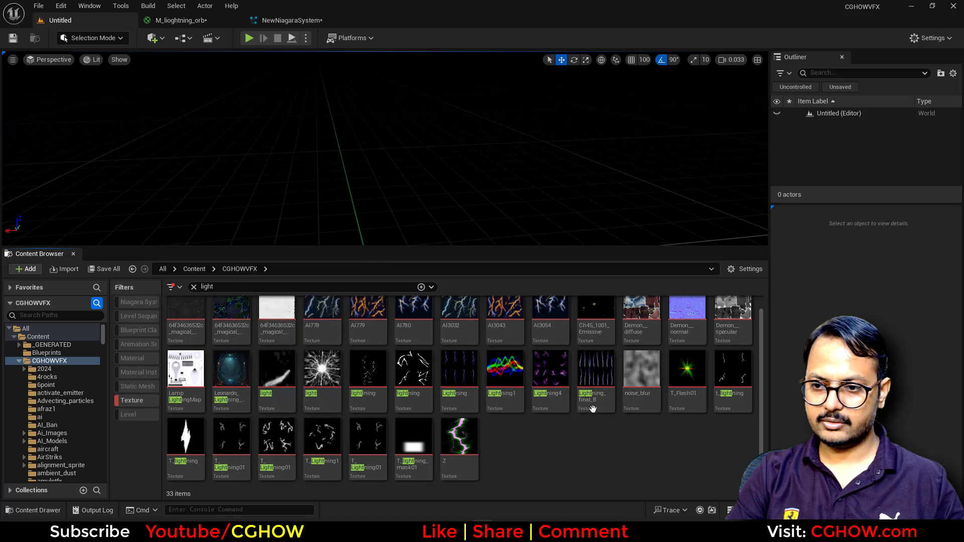
{"action": "mouse_move", "coordinate": [548, 374]}
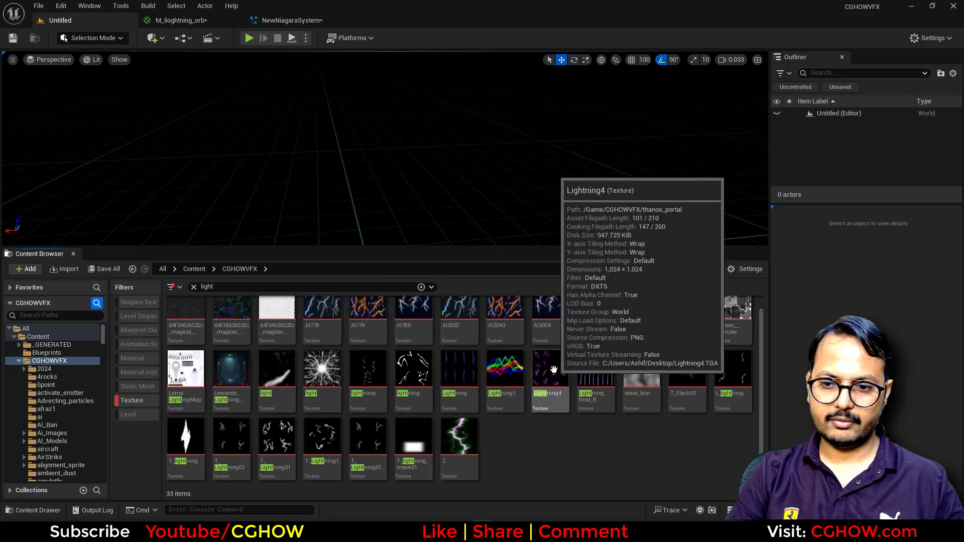
{"action": "mouse_move", "coordinate": [274, 449]}
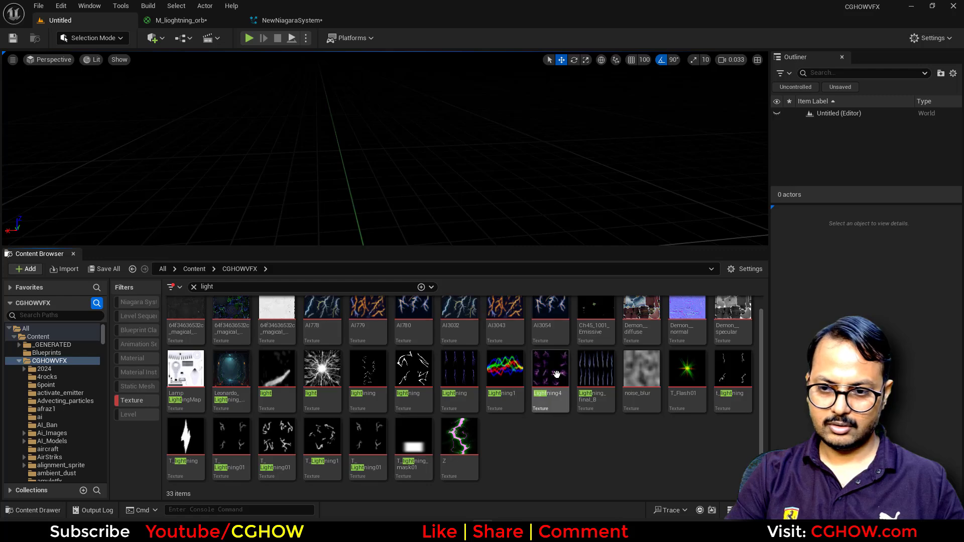
- Look up which assets reference the Lightning4 texture, open the m_lightning01 material and examine its Texture Sample node
{"action": "scroll", "coordinate": [649, 423], "scroll_direction": "up", "scroll_amount": 1}
{"action": "mouse_move", "coordinate": [556, 391]}
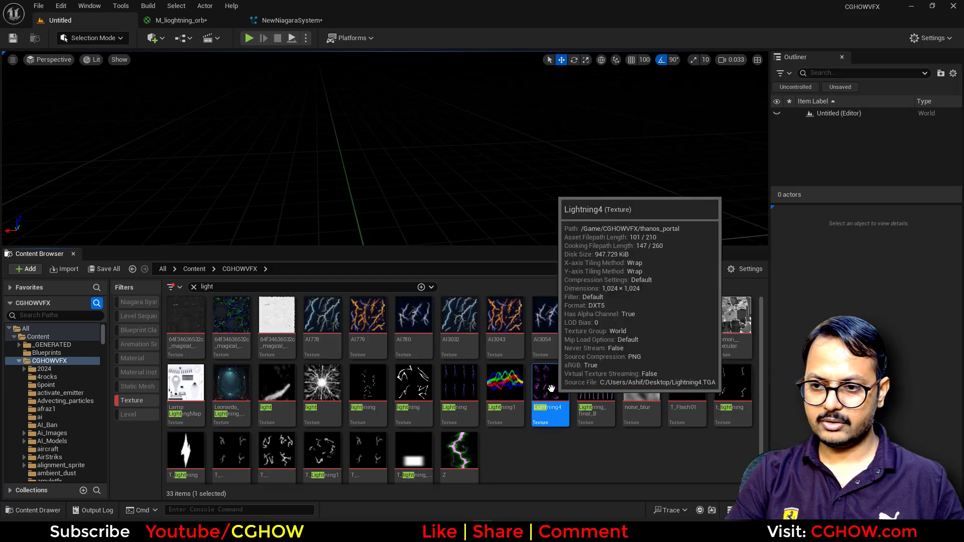
{"action": "key", "text": "alt+shift+r"}
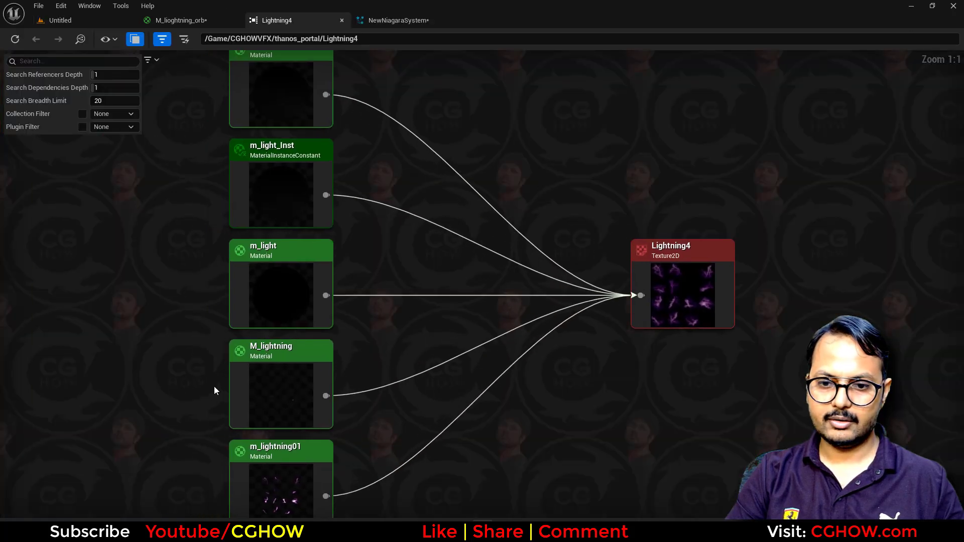
{"action": "right_click_drag", "start_coordinate": [215, 390], "coordinate": [216, 279]}
{"action": "left_click", "coordinate": [273, 357]}
{"action": "key", "text": "ctrl+b"}
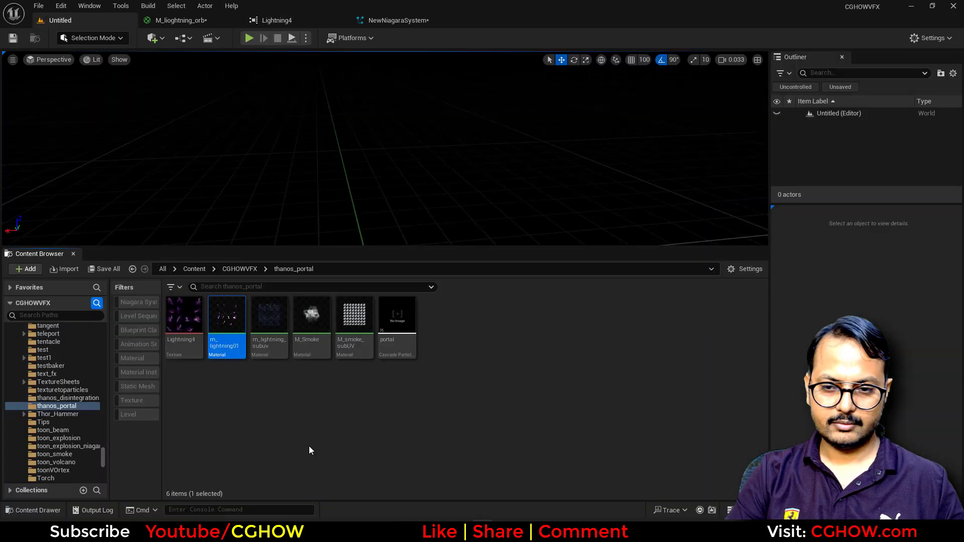
{"action": "double_click", "coordinate": [245, 347]}
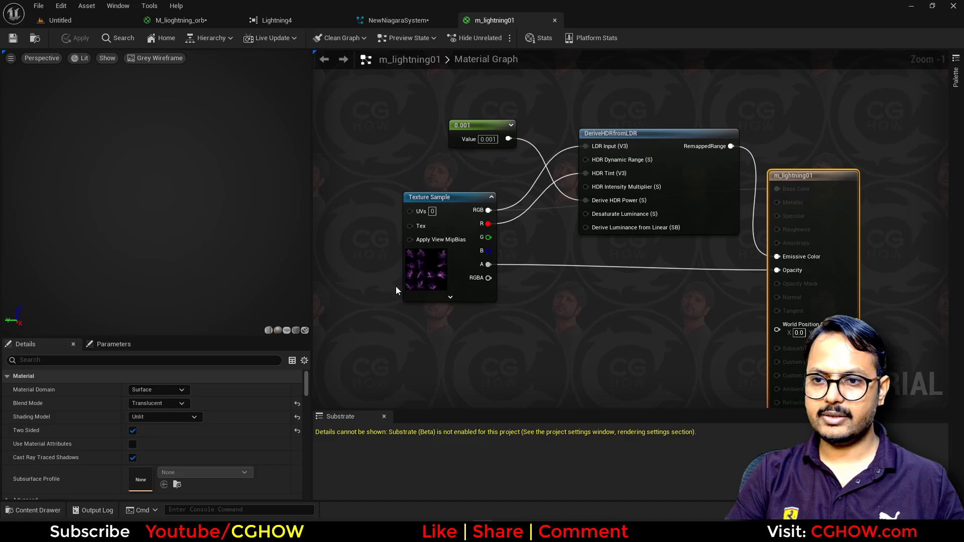
{"action": "left_click", "coordinate": [417, 272]}
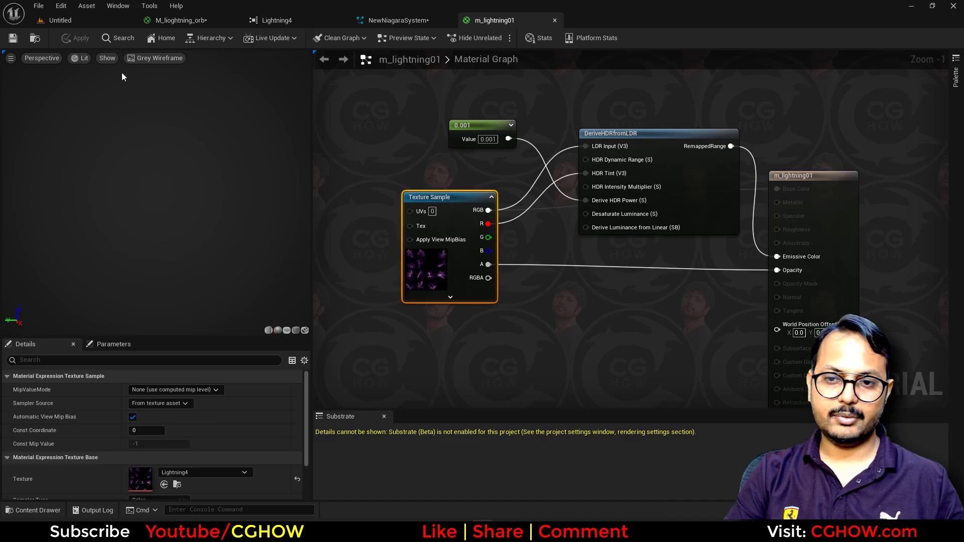
- Create a material from the Lightning4 texture in the thanos_portal folder and open it for editing
{"action": "left_click", "coordinate": [64, 22]}
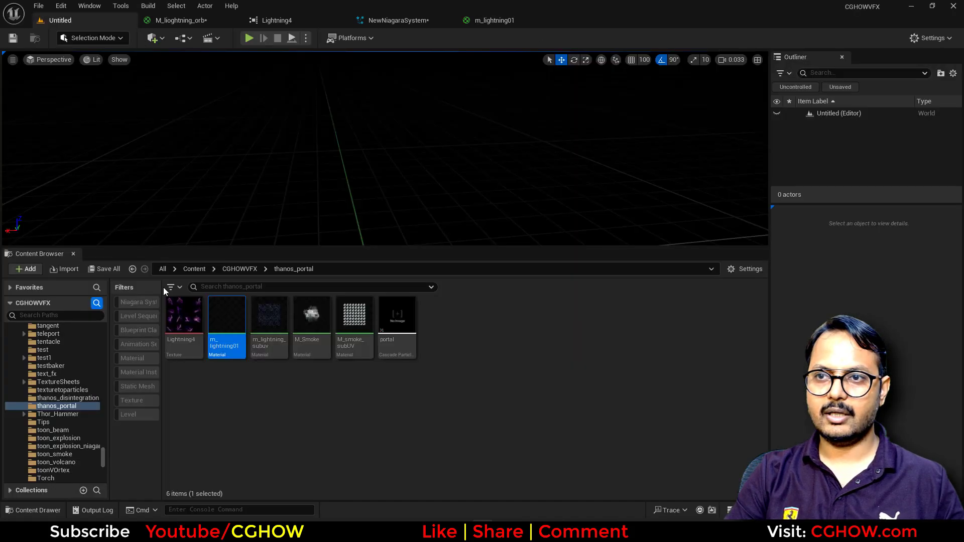
{"action": "right_click", "coordinate": [191, 339]}
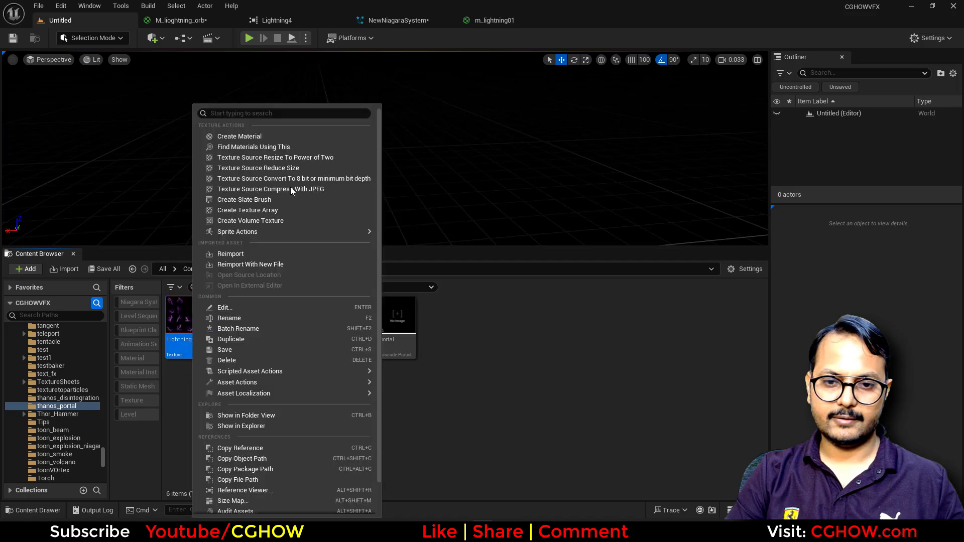
{"action": "left_click", "coordinate": [267, 137]}
{"action": "left_click", "coordinate": [228, 317]}
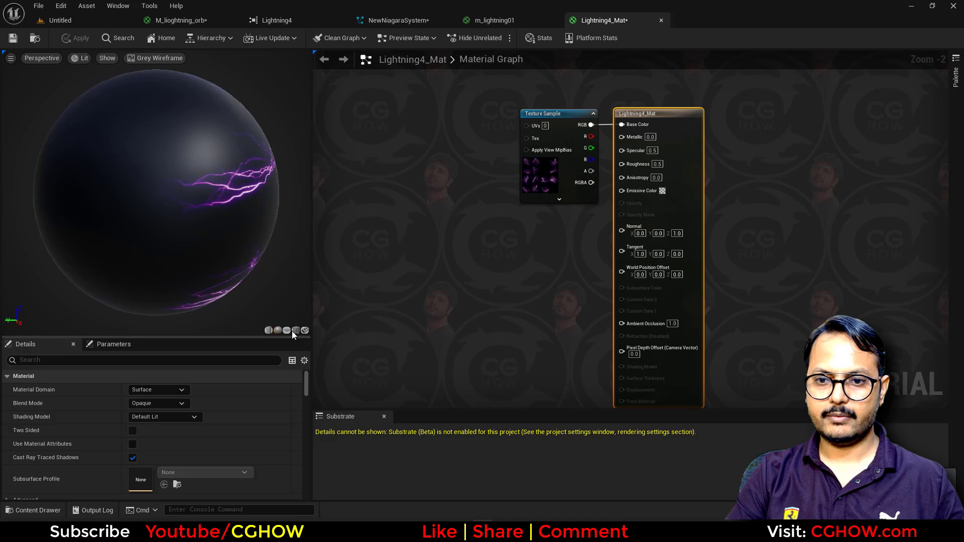
- Preview Lightning4_Mat on a plane and move its Texture Sample node away from the material output
{"action": "left_click", "coordinate": [286, 331]}
{"action": "left_click_drag", "start_coordinate": [531, 177], "coordinate": [414, 260]}
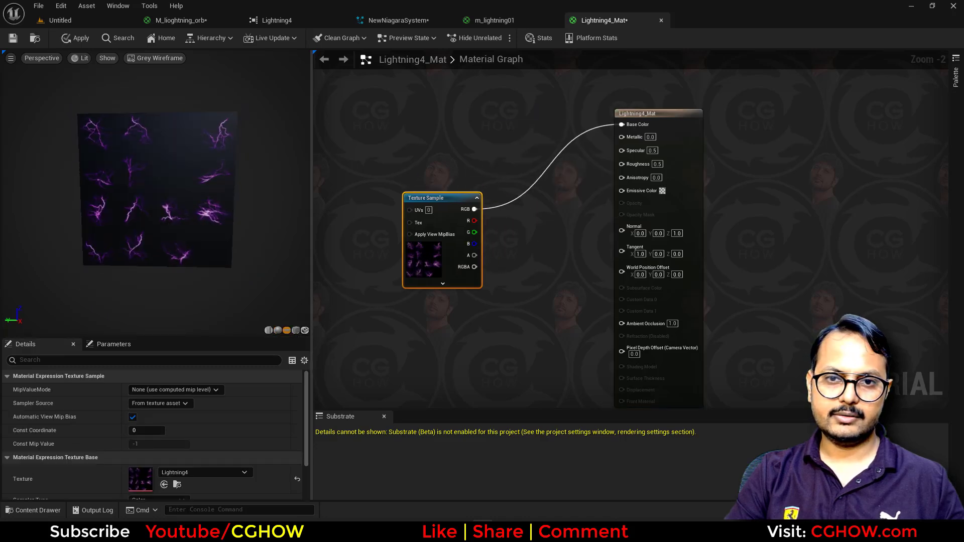
{"action": "left_click_drag", "start_coordinate": [164, 220], "coordinate": [152, 221]}
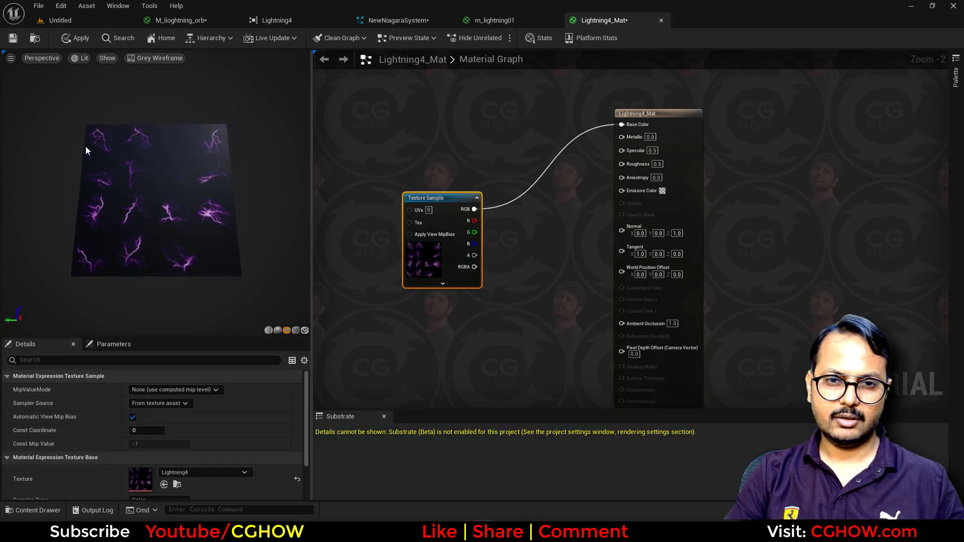
{"action": "left_click_drag", "start_coordinate": [144, 176], "coordinate": [156, 91]}
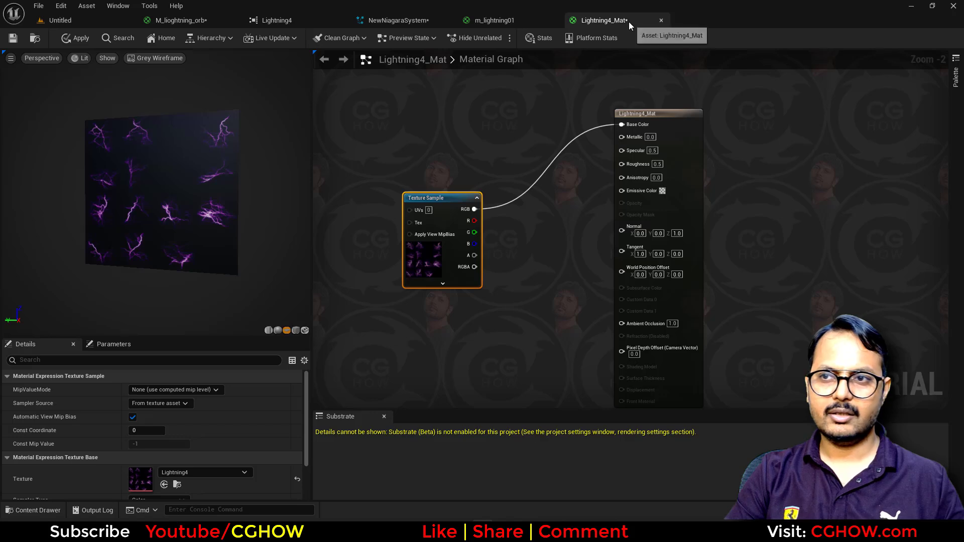
- Filter the CGHOWVFX folder to textures and search for "light" to examine alternative lightning textures
{"action": "left_click", "coordinate": [93, 20]}
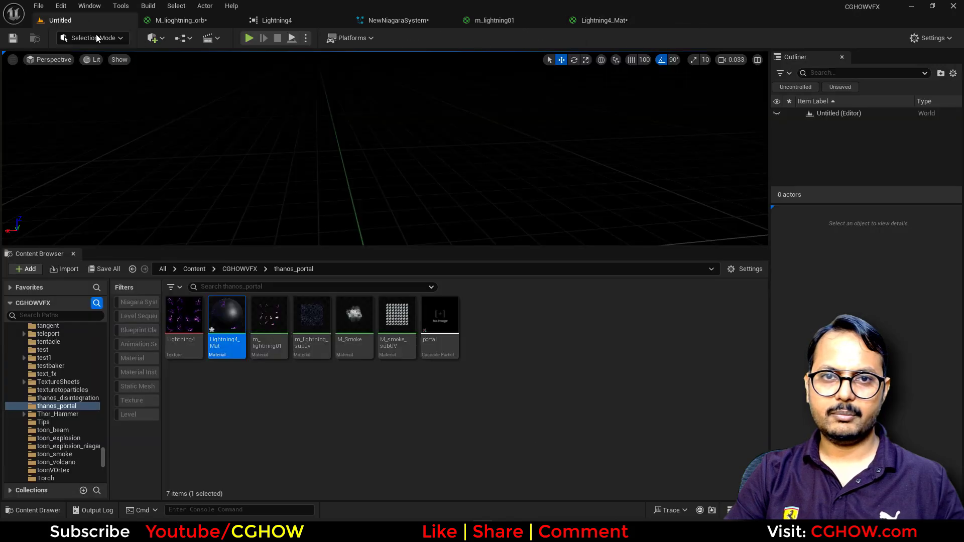
{"action": "left_click", "coordinate": [226, 269]}
{"action": "left_click", "coordinate": [132, 401]}
{"action": "left_click", "coordinate": [240, 287]}
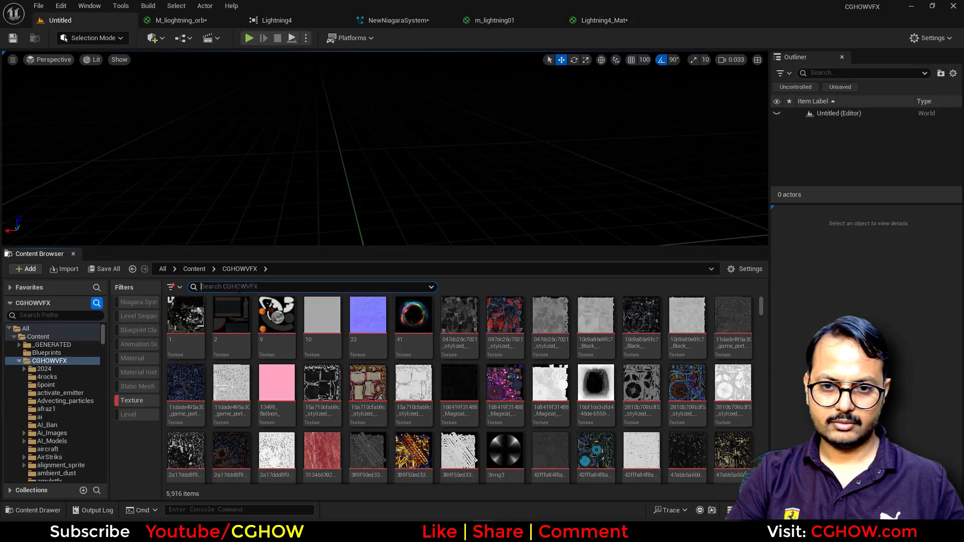
{"action": "type", "text": "light"}
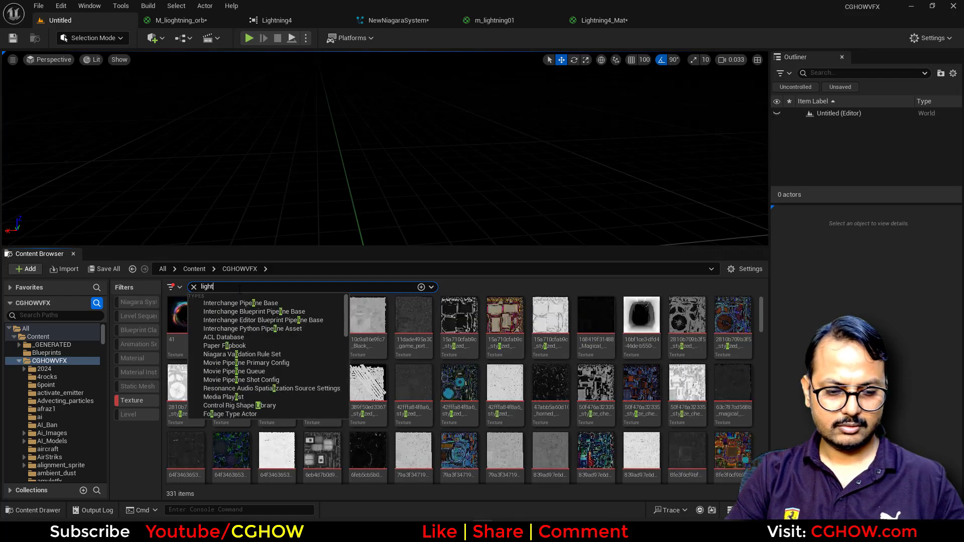
{"action": "left_click", "coordinate": [559, 456]}
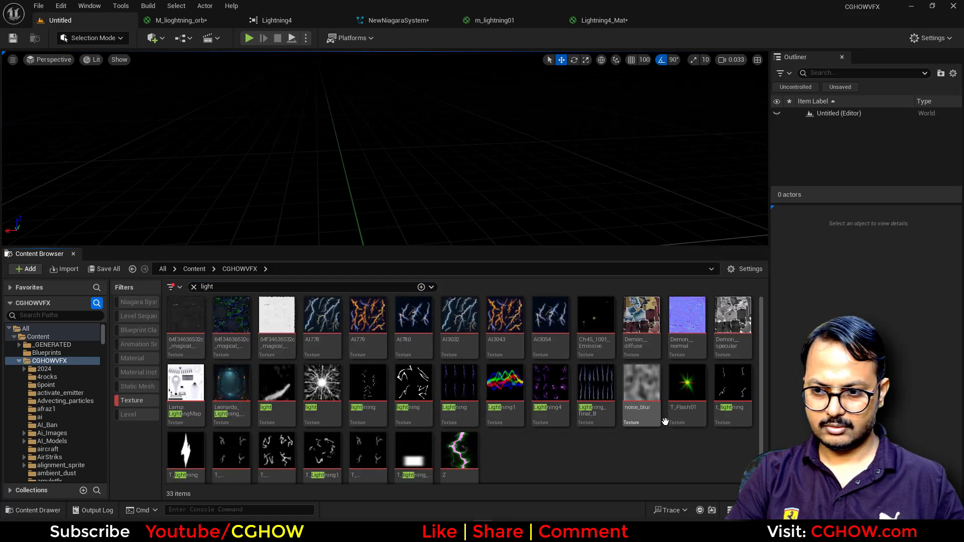
{"action": "left_click", "coordinate": [365, 454]}
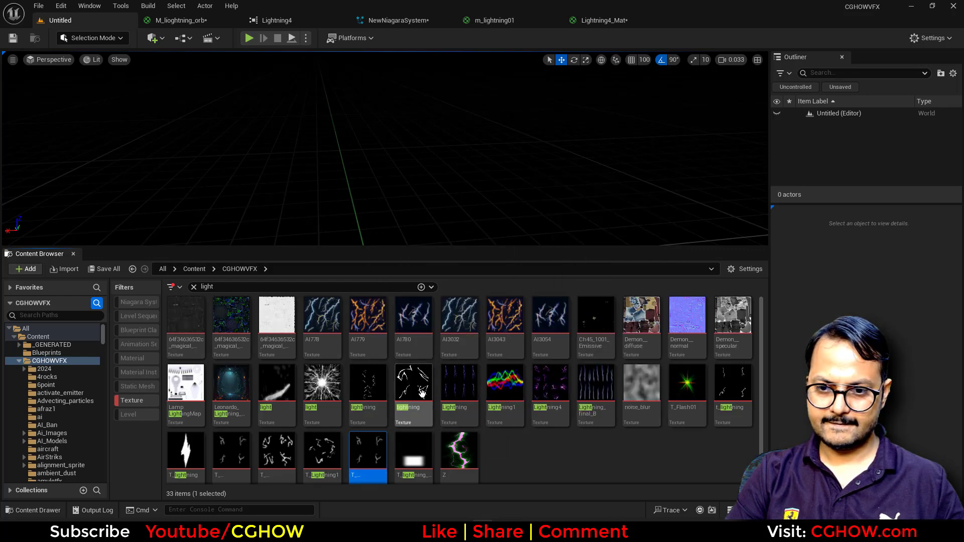
- Add a Particle Color node to Lightning4_Mat and connect its RGB output to Emissive Color
{"action": "left_click", "coordinate": [601, 18]}
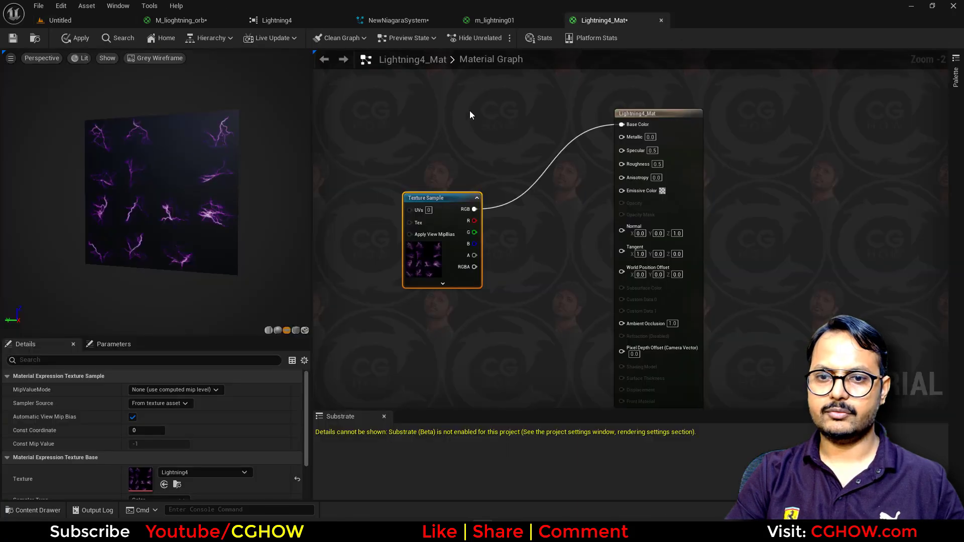
{"action": "right_click_drag", "start_coordinate": [367, 203], "coordinate": [381, 233]}
{"action": "right_click", "coordinate": [418, 138]}
{"action": "type", "text": "particle"}
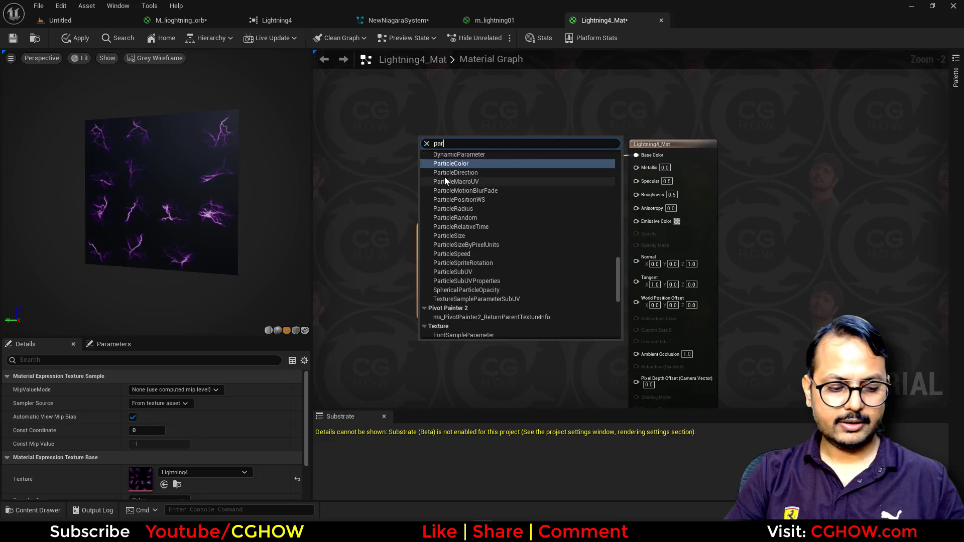
{"action": "left_click", "coordinate": [463, 166]}
{"action": "left_click_drag", "start_coordinate": [460, 158], "coordinate": [648, 221]}
- Set the material's Blend Mode to Additive and Shading Model to Unlit, and enable Two Sided
{"action": "left_click", "coordinate": [647, 151]}
{"action": "left_click", "coordinate": [143, 403]}
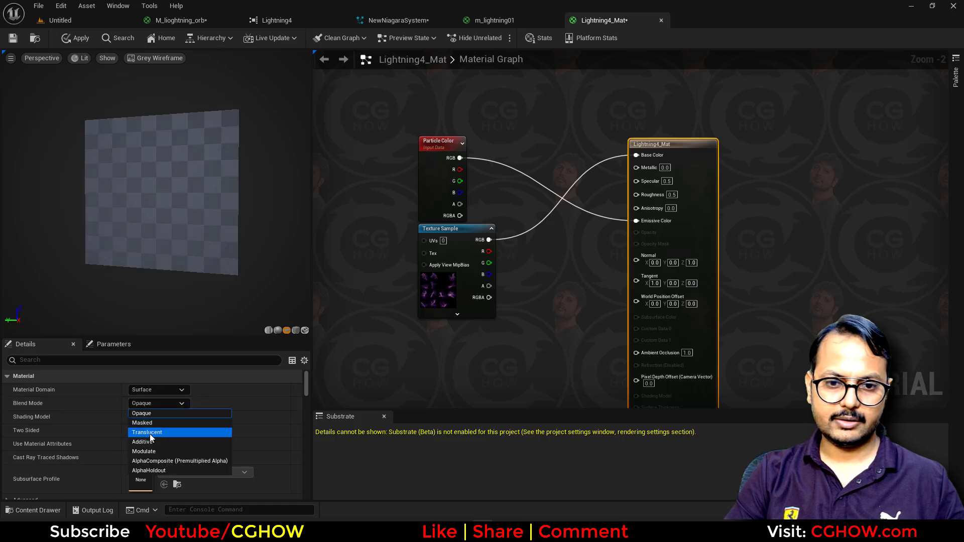
{"action": "left_click", "coordinate": [151, 442]}
{"action": "left_click", "coordinate": [161, 418]}
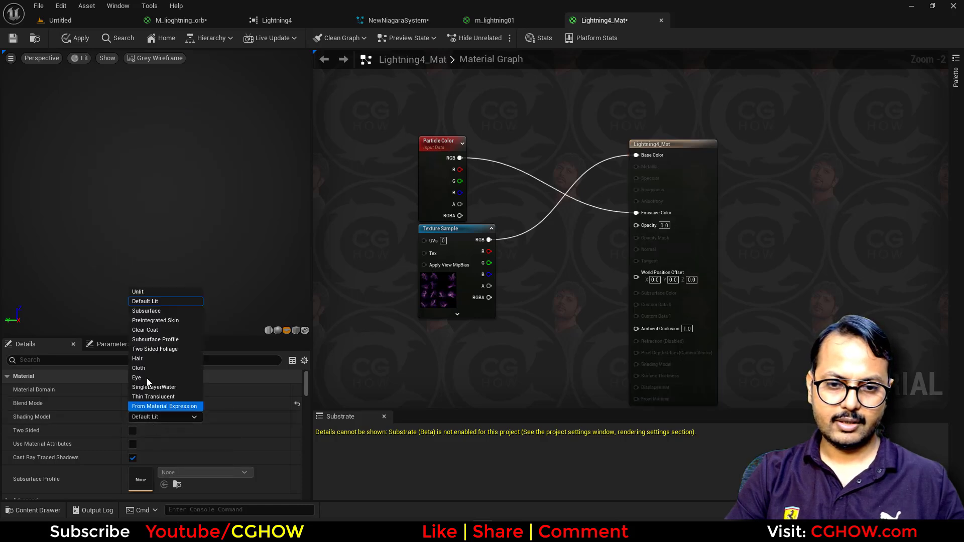
{"action": "left_click", "coordinate": [147, 292]}
{"action": "left_click", "coordinate": [135, 430]}
- Move the Texture Sample node clear of Particle Color and sum its R, G and B outputs through two Add nodes
{"action": "left_click_drag", "start_coordinate": [482, 261], "coordinate": [411, 335]}
{"action": "left_click", "coordinate": [451, 301]}
{"action": "left_click", "coordinate": [433, 308]}
{"action": "left_click", "coordinate": [481, 309]}
- Multiply the summed texture channels by Particle Color's alpha and connect the product to Opacity
{"action": "left_click", "coordinate": [527, 290]}
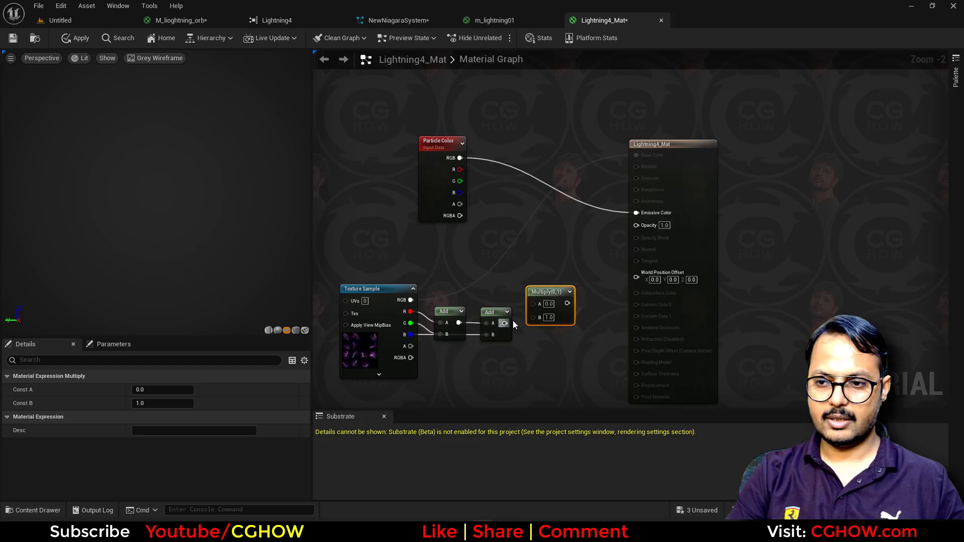
{"action": "left_click_drag", "start_coordinate": [513, 323], "coordinate": [460, 227]}
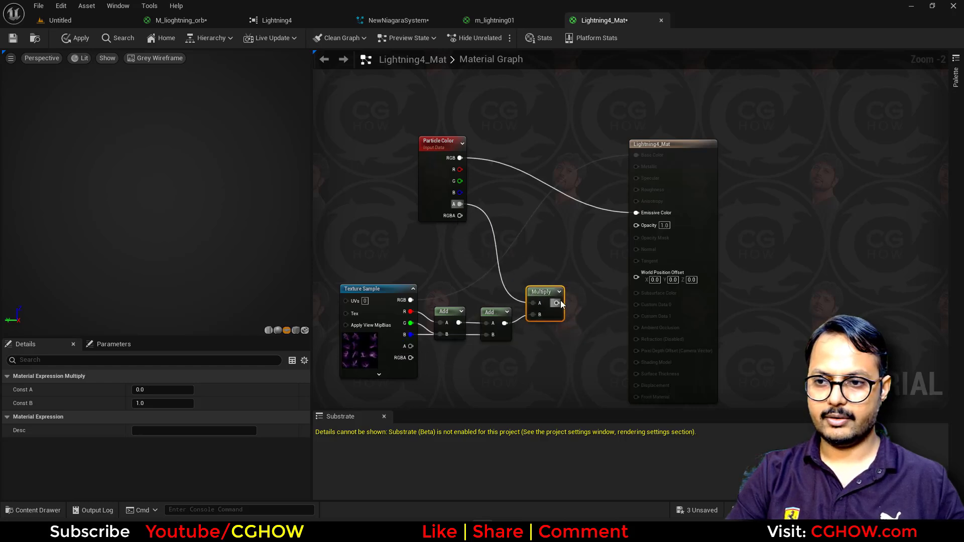
{"action": "left_click_drag", "start_coordinate": [647, 224], "coordinate": [647, 225]}
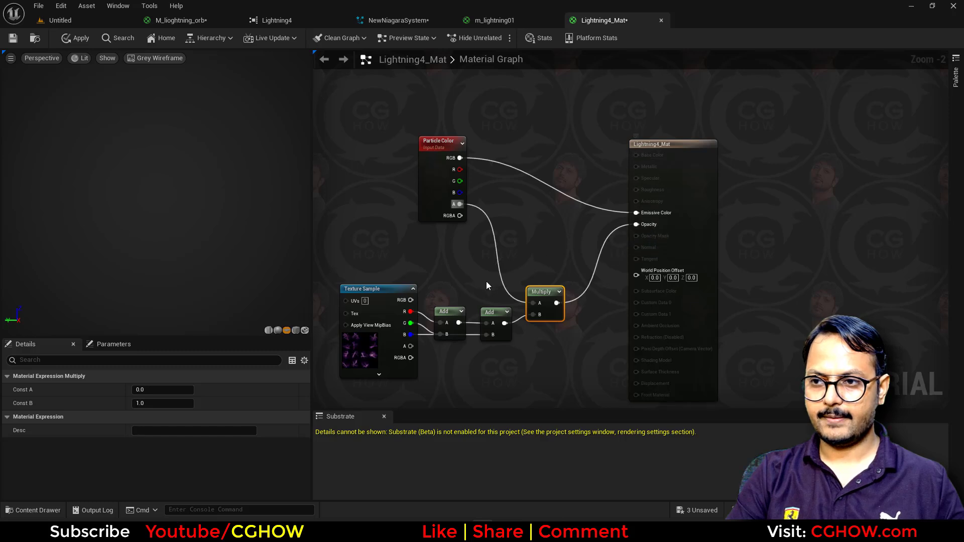
- Reposition the Texture Sample node, locate Lightning4_Mat in the Content Browser and return to NewNiagaraSystem
{"action": "scroll", "coordinate": [486, 282], "scroll_direction": "down", "scroll_amount": 1}
{"action": "right_click_drag", "start_coordinate": [438, 358], "coordinate": [483, 302]}
{"action": "left_click_drag", "start_coordinate": [426, 351], "coordinate": [419, 367]}
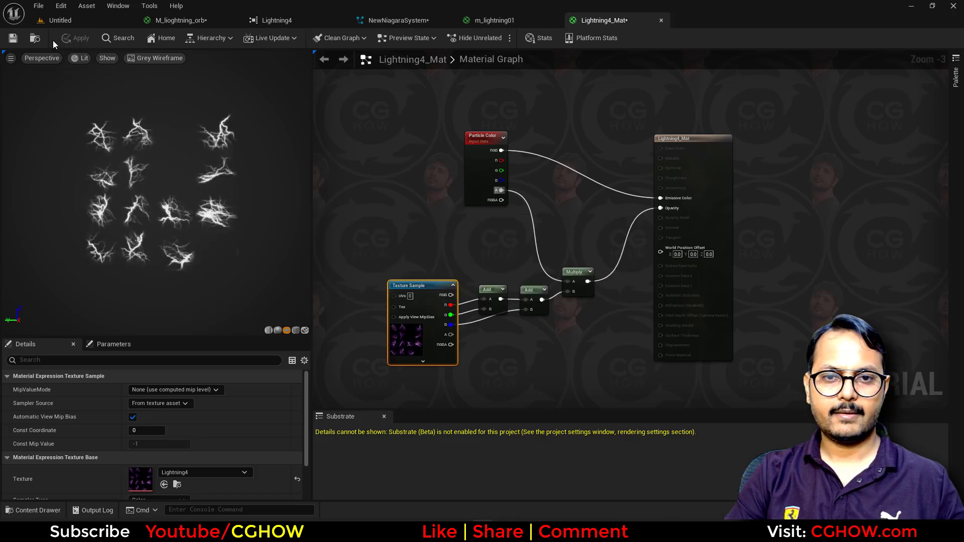
{"action": "left_click", "coordinate": [36, 39]}
{"action": "left_click", "coordinate": [412, 21]}
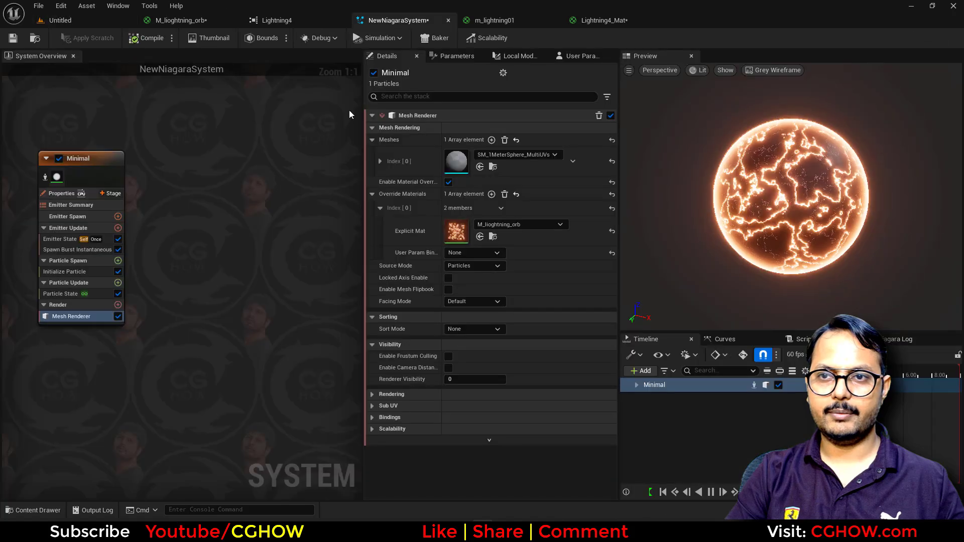
{"action": "right_click", "coordinate": [164, 121]}
{"action": "left_click", "coordinate": [207, 142]}
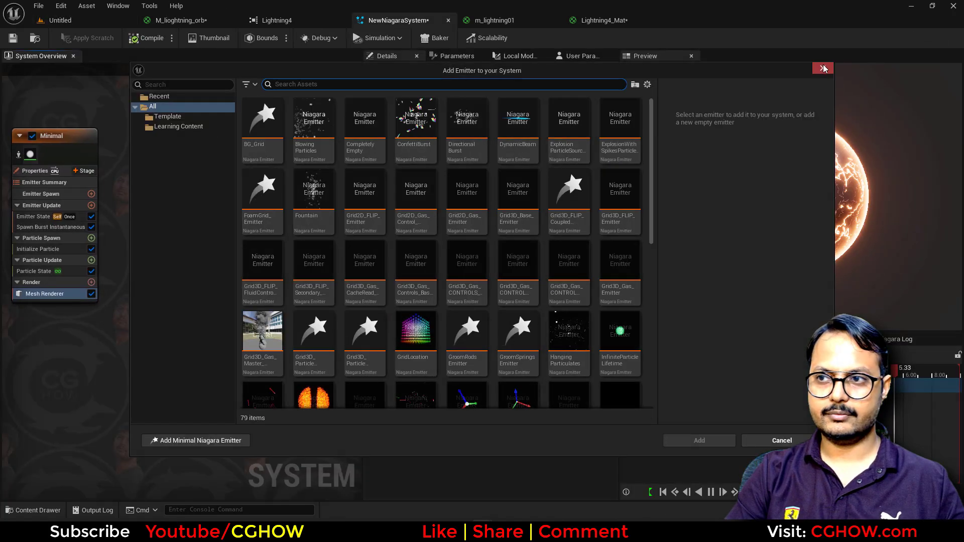
{"action": "left_click", "coordinate": [822, 67]}
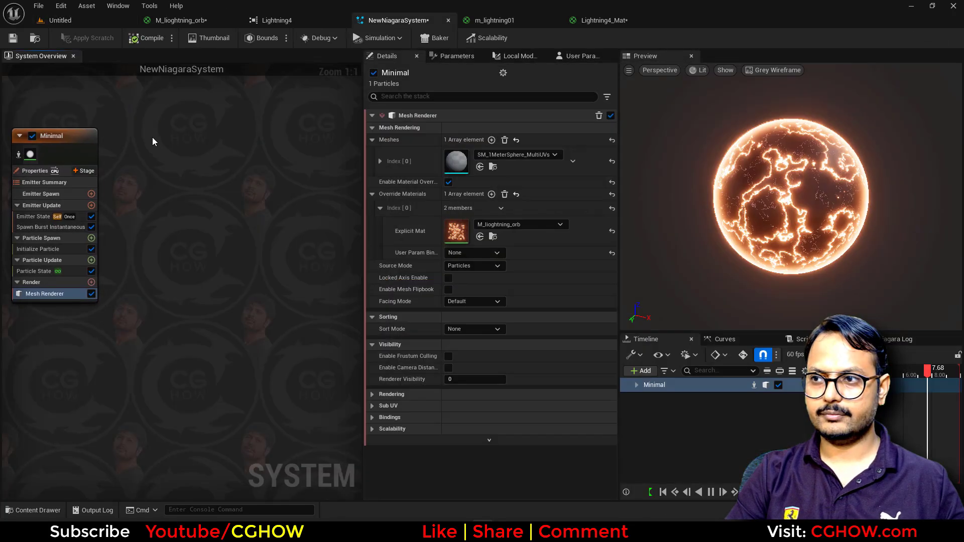
- Add a second minimal emitter to the Niagara system and give it a Spawn Rate module set to 20
{"action": "right_click", "coordinate": [147, 134]}
{"action": "left_click", "coordinate": [218, 173]}
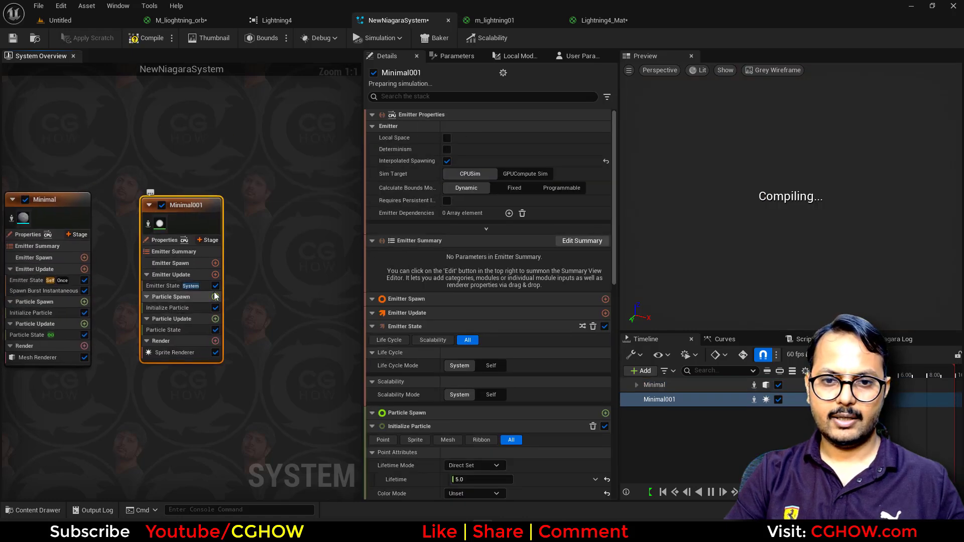
{"action": "left_click", "coordinate": [215, 297]}
{"action": "left_click", "coordinate": [248, 142]}
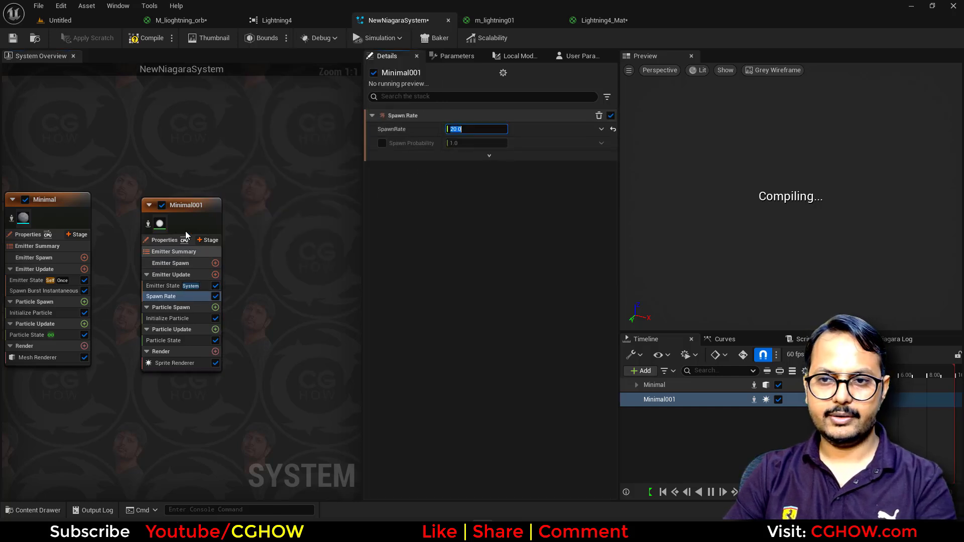
- Select Lightning4_Mat in the Content Browser and assign it as the material of Minimal001's Sprite Renderer
{"action": "left_click", "coordinate": [181, 363]}
{"action": "left_click", "coordinate": [604, 20]}
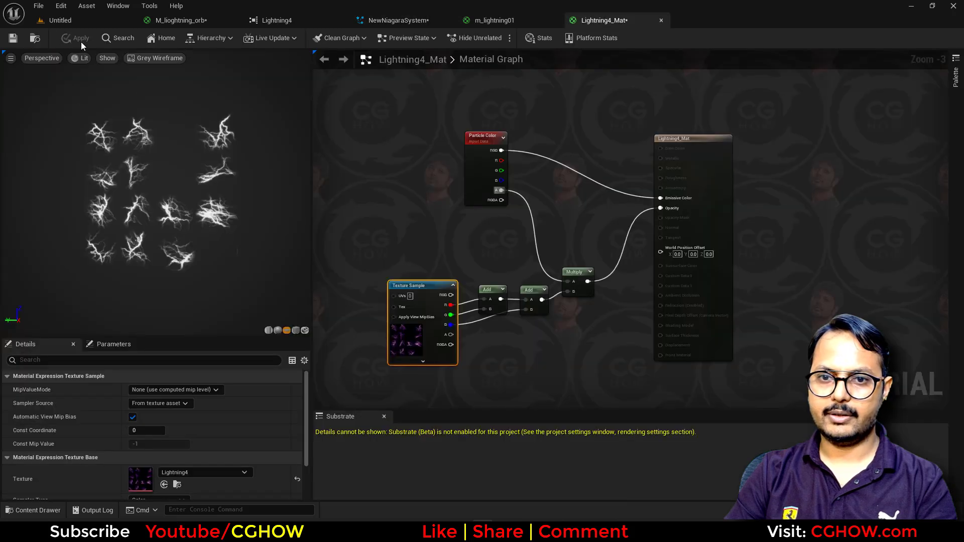
{"action": "left_click", "coordinate": [38, 39]}
{"action": "left_click", "coordinate": [363, 21]}
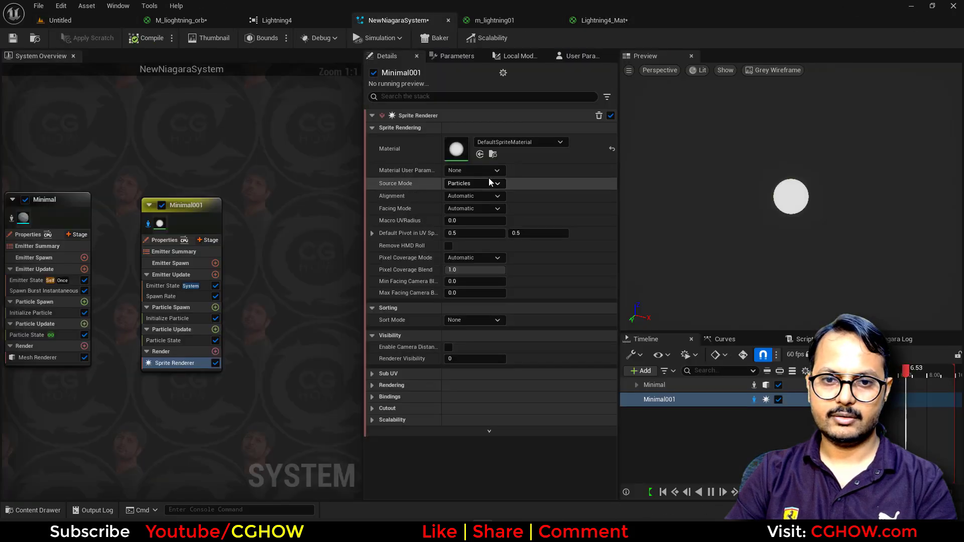
{"action": "left_click", "coordinate": [480, 154]}
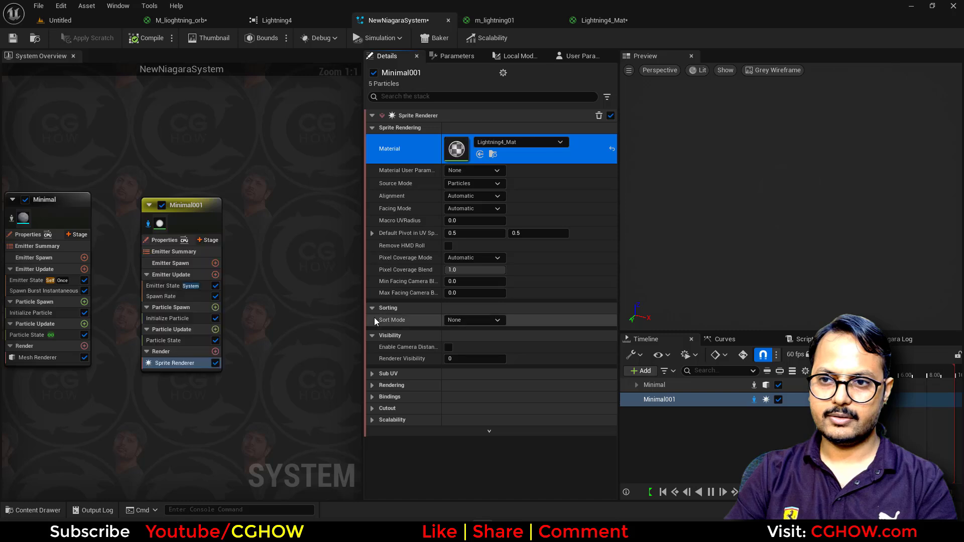
- Set the Sprite Renderer's Sub UV Sub Image Size to 4 by 4
{"action": "left_click", "coordinate": [374, 374]}
{"action": "left_click", "coordinate": [464, 397]}
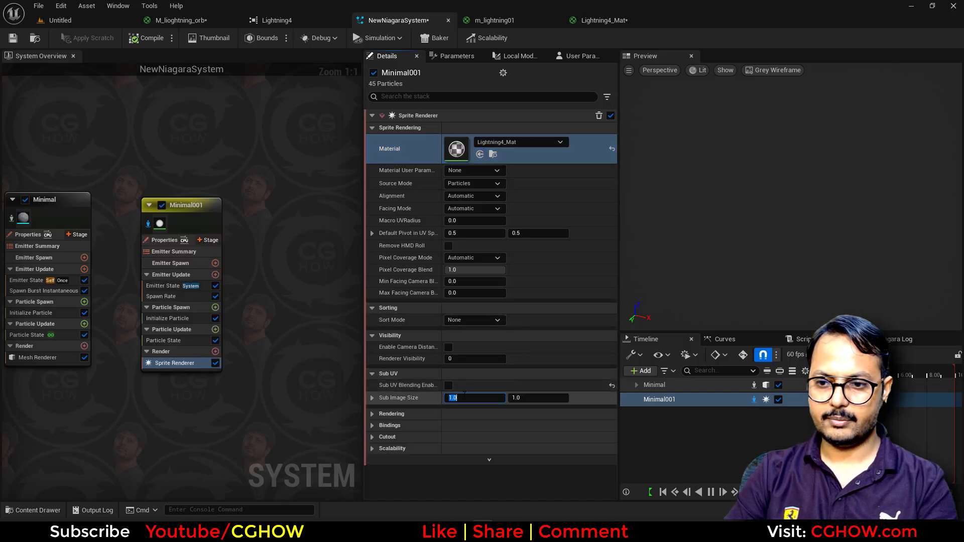
{"action": "type", "text": "4"}
{"action": "key", "text": "Tab"}
{"action": "type", "text": "4"}
{"action": "key", "text": "Return"}
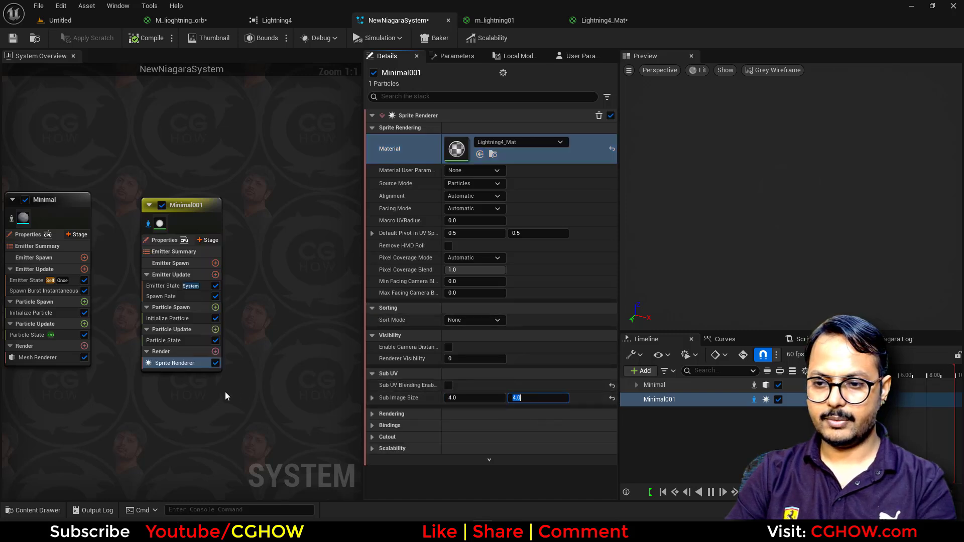
- Add a Sub UVAnimation module to Minimal001's Particle Spawn, linked to the Sprite Renderer and with its animation mode set to Random
{"action": "left_click", "coordinate": [215, 308]}
{"action": "type", "text": "anim"}
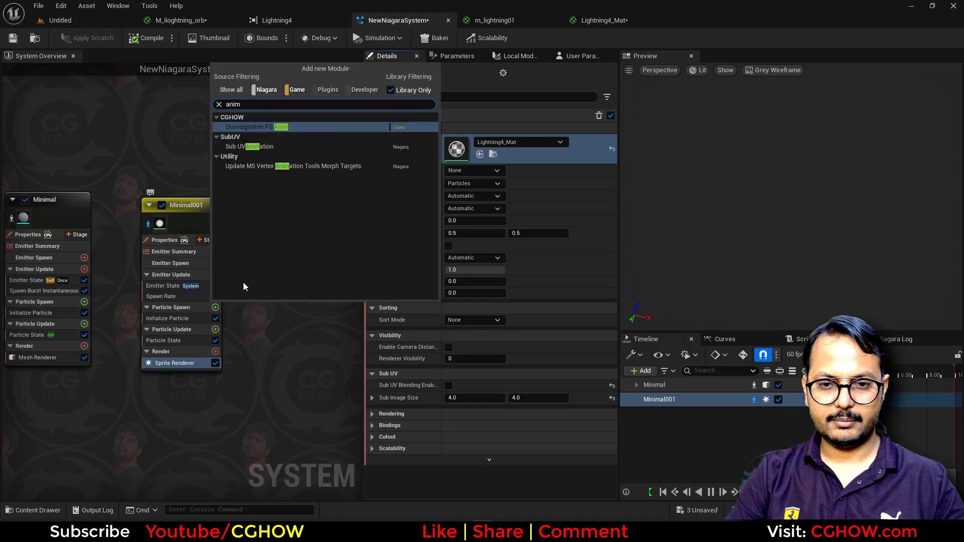
{"action": "left_click", "coordinate": [263, 147]}
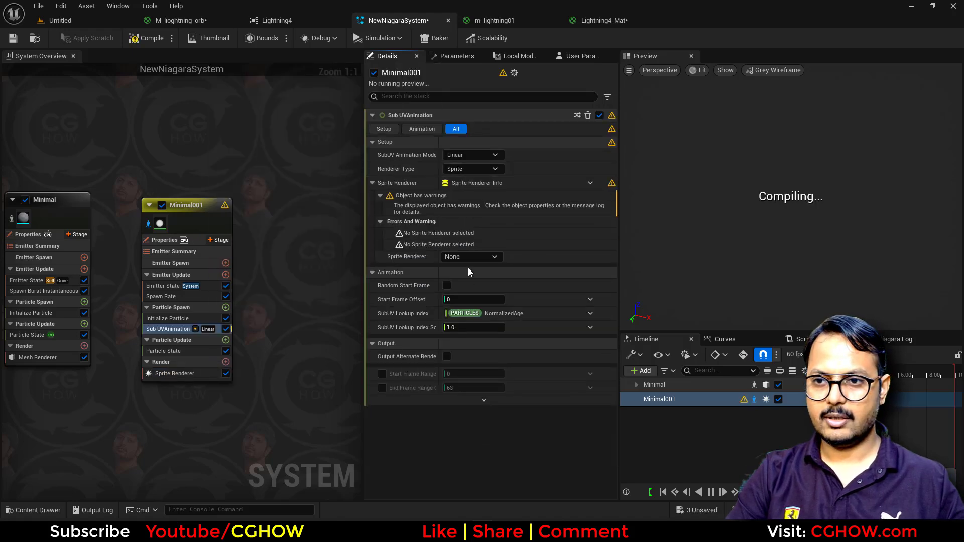
{"action": "left_click", "coordinate": [471, 257]}
{"action": "left_click", "coordinate": [467, 267]}
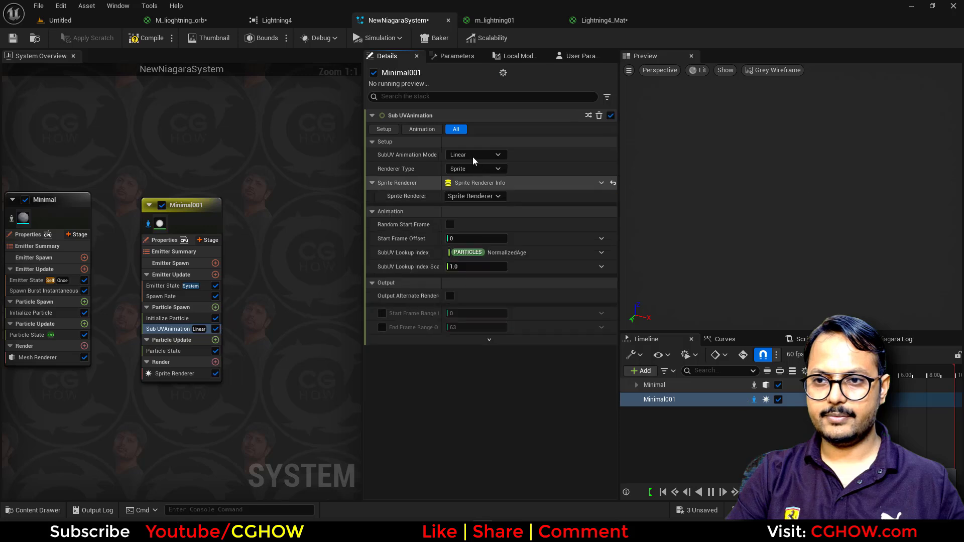
{"action": "left_click", "coordinate": [472, 155]}
{"action": "left_click", "coordinate": [467, 193]}
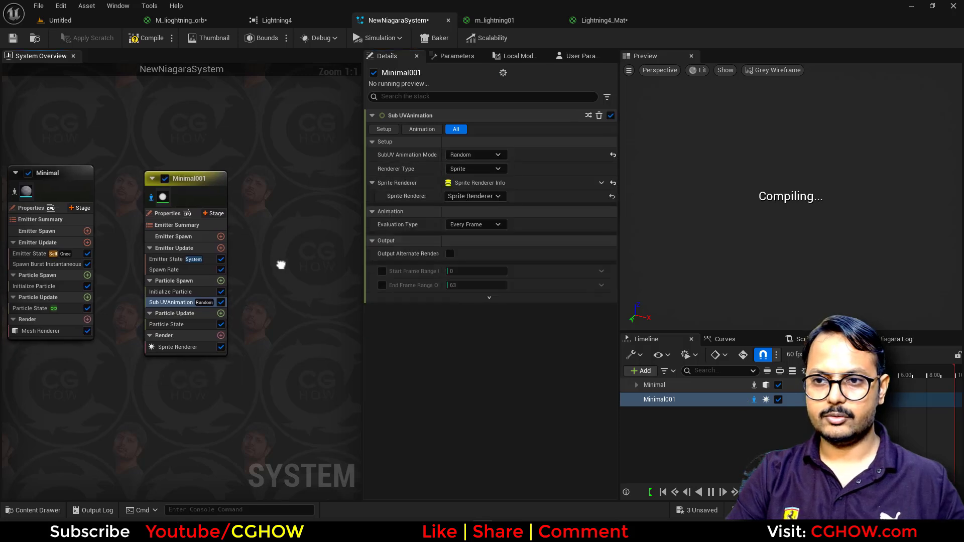
{"action": "left_click", "coordinate": [173, 290]}
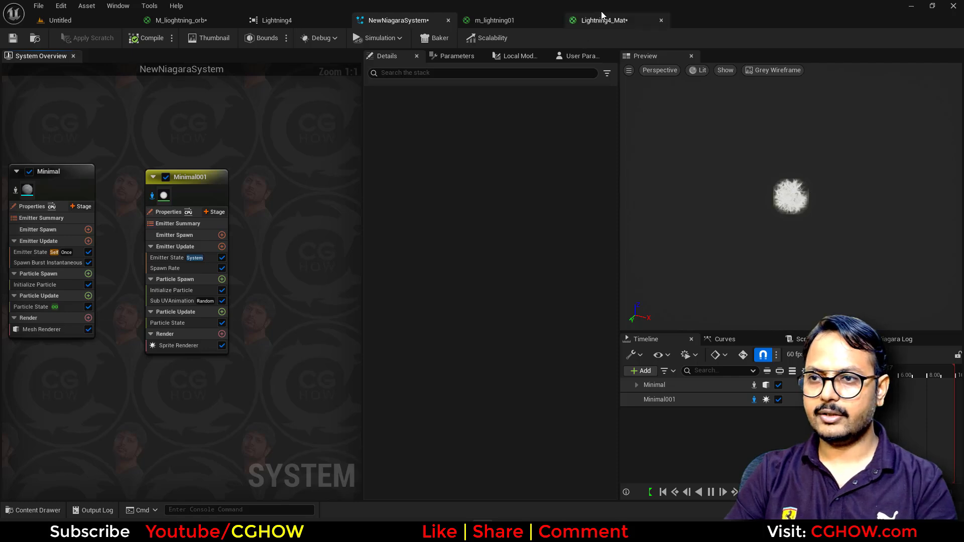
- In Lightning4_Mat, shift the Texture Sample node clear, add a RadialGradientExponential node above it and preview that node
{"action": "left_click", "coordinate": [616, 21]}
{"action": "right_click_drag", "start_coordinate": [399, 257], "coordinate": [458, 237]}
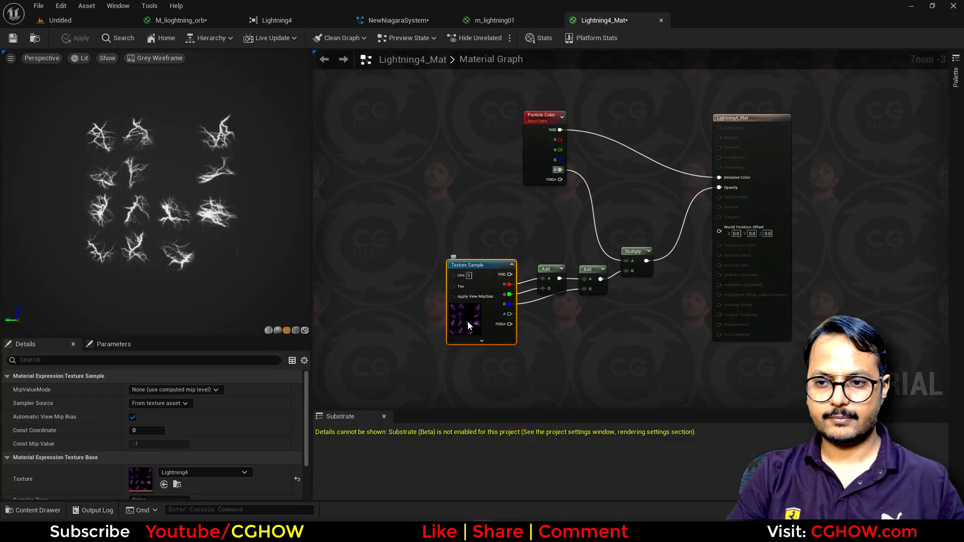
{"action": "left_click_drag", "start_coordinate": [468, 321], "coordinate": [418, 351]}
{"action": "right_click_drag", "start_coordinate": [396, 258], "coordinate": [480, 277]}
{"action": "right_click", "coordinate": [406, 195]}
{"action": "type", "text": "rad"}
{"action": "left_click", "coordinate": [442, 220]}
{"action": "key", "text": "space"}
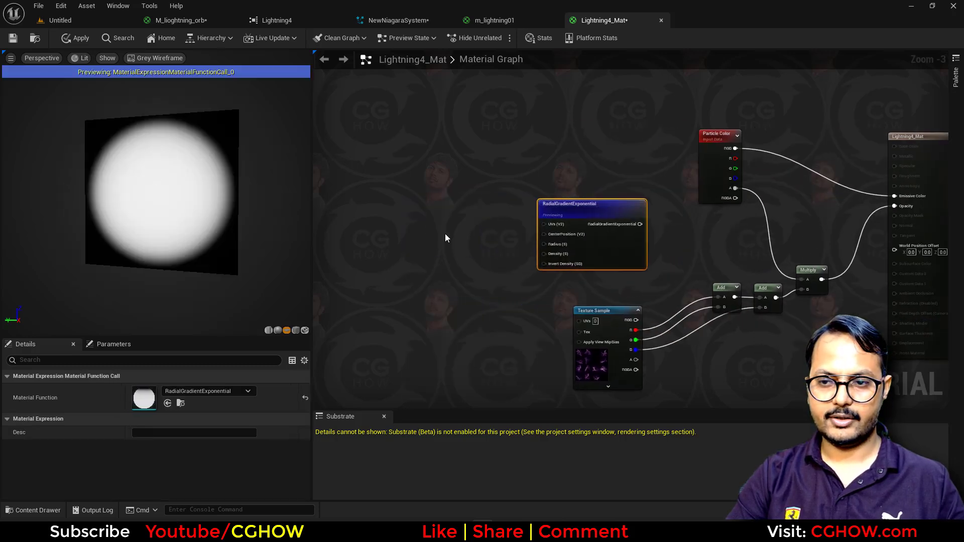
- Feed the radial gradient's UVs with a TexCoord node multiplied by 4 and passed through a Frac node
{"action": "left_click", "coordinate": [402, 210]}
{"action": "left_click_drag", "start_coordinate": [432, 216], "coordinate": [339, 203]}
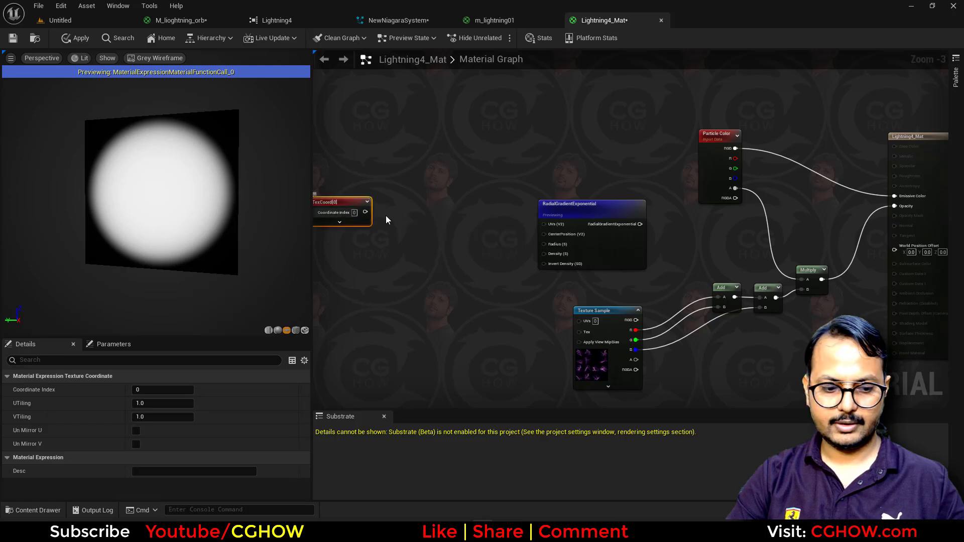
{"action": "right_click_drag", "start_coordinate": [395, 204], "coordinate": [400, 219]}
{"action": "key", "text": "m"}
{"action": "left_click", "coordinate": [406, 212]}
{"action": "left_click_drag", "start_coordinate": [369, 226], "coordinate": [548, 239]}
{"action": "type", "text": "4"}
{"action": "key", "text": "Return"}
{"action": "type", "text": "fra"}
{"action": "key", "text": "Return"}
{"action": "left_click_drag", "start_coordinate": [348, 178], "coordinate": [502, 226]}
{"action": "right_click_drag", "start_coordinate": [646, 318], "coordinate": [538, 315]}
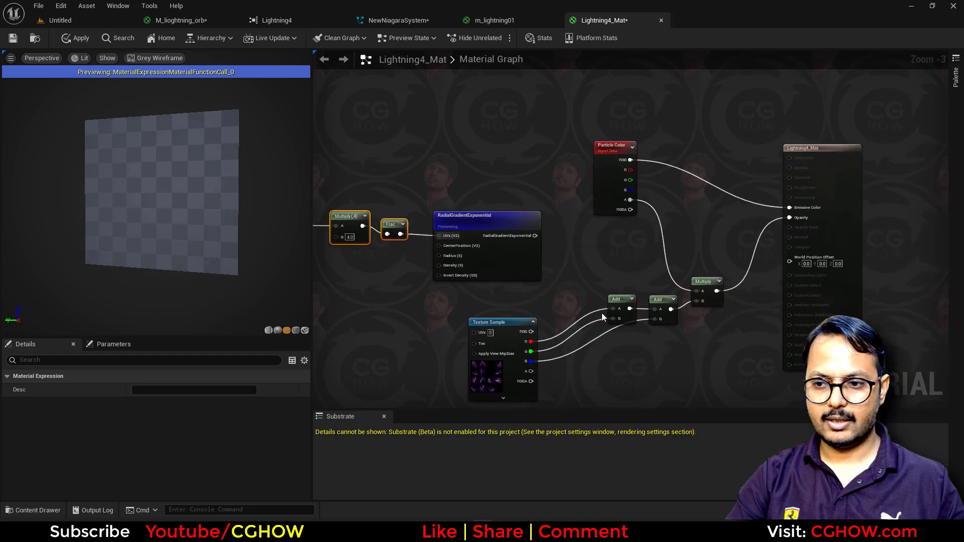
- Multiply the summed texture channels by the radial gradient ahead of the opacity Multiply, stop the node preview and reposition the Texture Sample
{"action": "left_click_drag", "start_coordinate": [478, 308], "coordinate": [667, 371]}
{"action": "left_click_drag", "start_coordinate": [667, 318], "coordinate": [569, 329]}
{"action": "key", "text": "m"}
{"action": "left_click", "coordinate": [594, 291]}
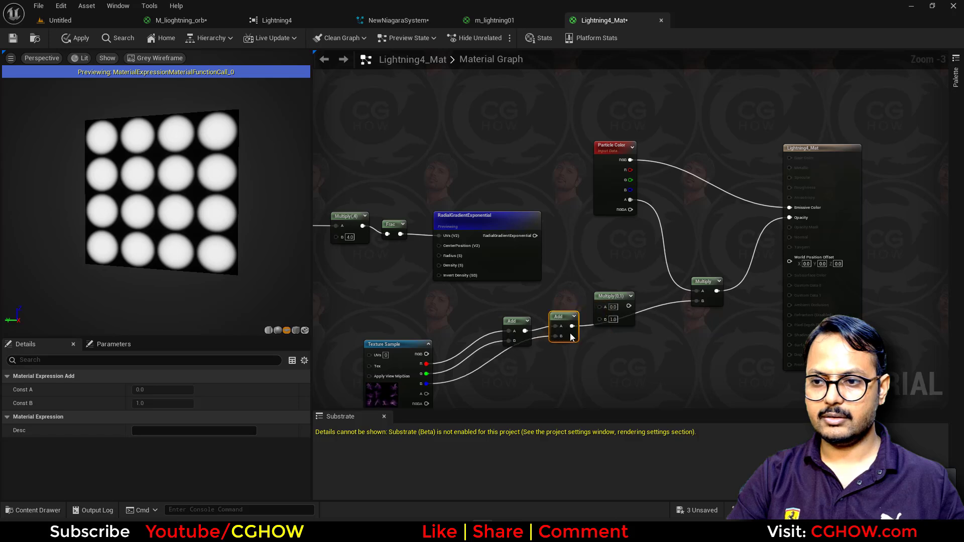
{"action": "left_click_drag", "start_coordinate": [534, 236], "coordinate": [703, 304]}
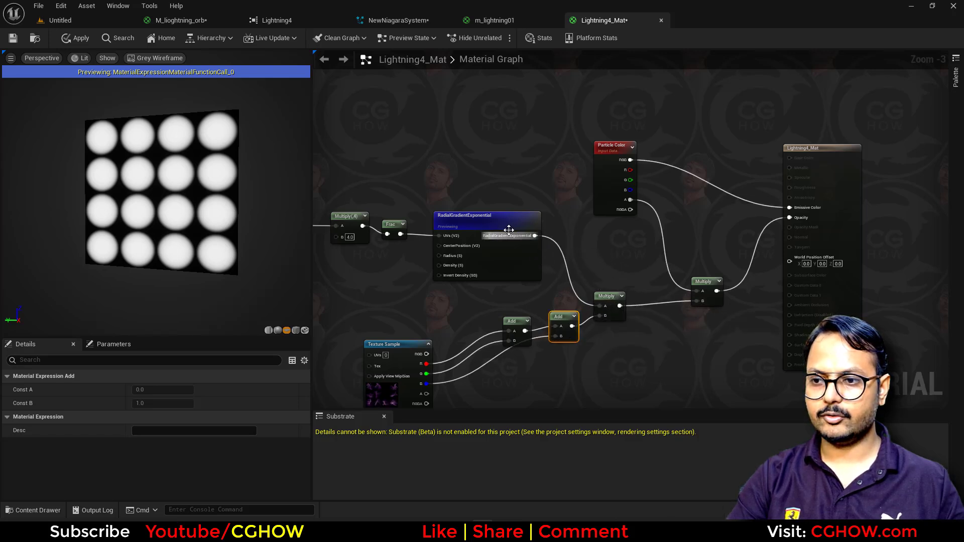
{"action": "left_click", "coordinate": [487, 219]}
{"action": "right_click_drag", "start_coordinate": [466, 294], "coordinate": [535, 273]}
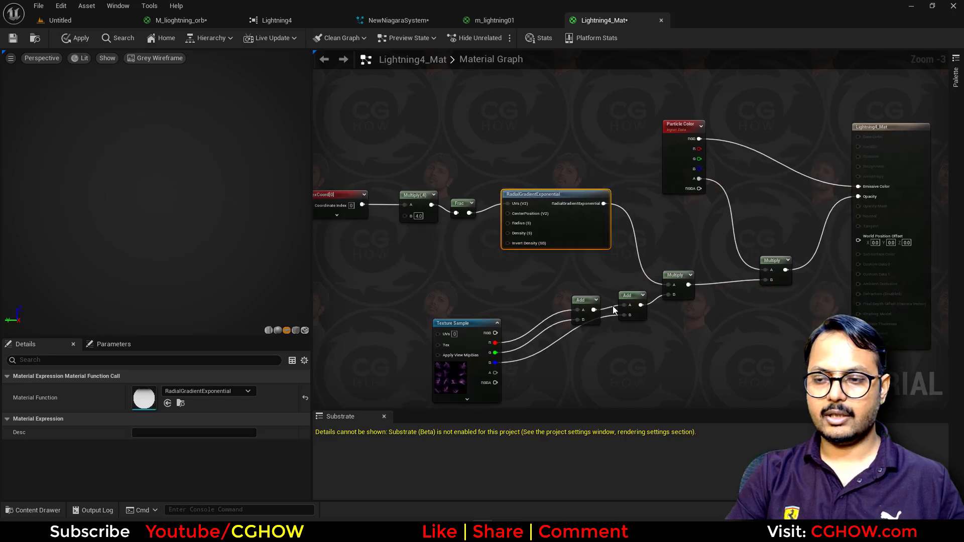
{"action": "left_click_drag", "start_coordinate": [463, 374], "coordinate": [481, 351]}
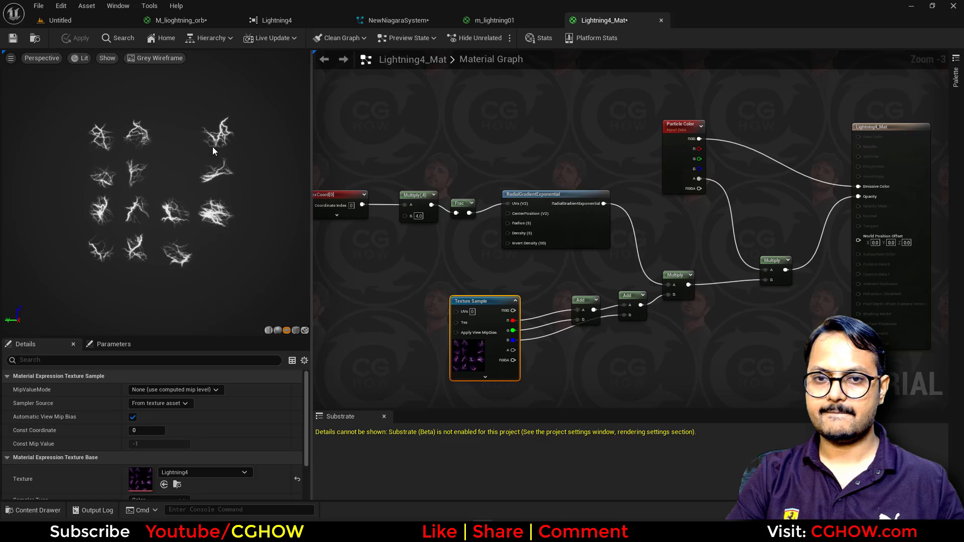
- Return to NewNiagaraSystem and add a Shape Location module with a sphere radius of 150 to Minimal001's Particle Spawn
{"action": "left_click", "coordinate": [326, 22]}
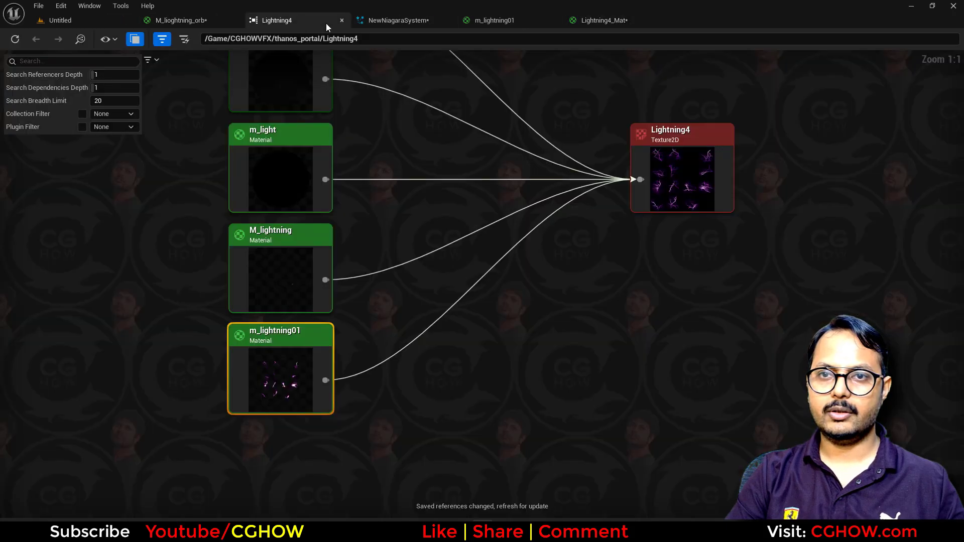
{"action": "left_click", "coordinate": [373, 20]}
{"action": "right_click_drag", "start_coordinate": [186, 285], "coordinate": [245, 282]}
{"action": "left_click", "coordinate": [282, 276]}
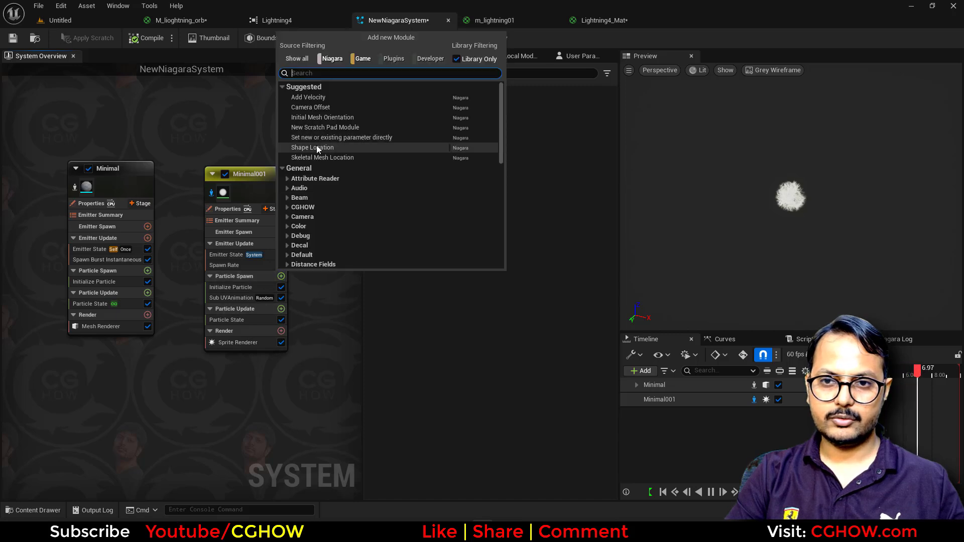
{"action": "key", "text": "Escape"}
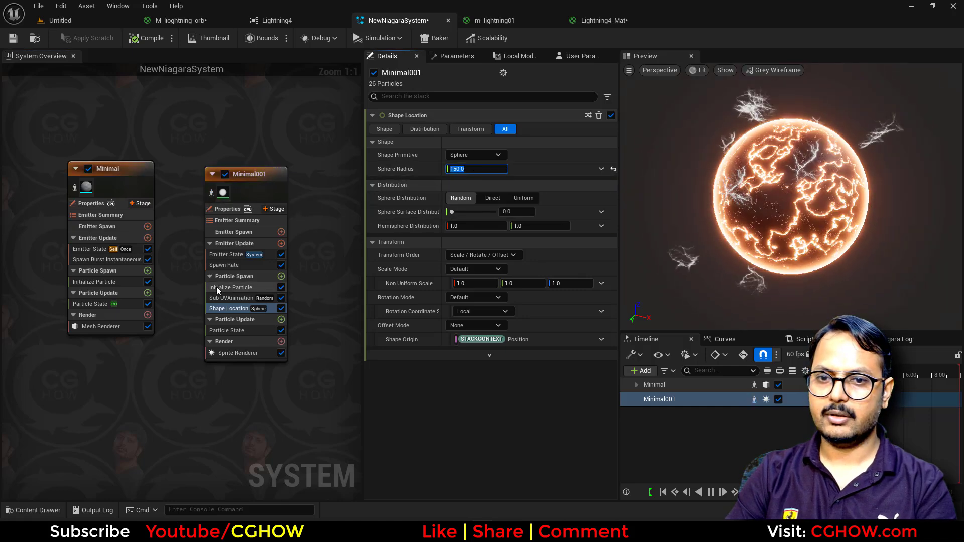
- Set Minimal001's Sprite Size Mode to Random Uniform with a minimum of 50 and a maximum of 100
{"action": "left_click", "coordinate": [230, 287]}
{"action": "left_click", "coordinate": [476, 254]}
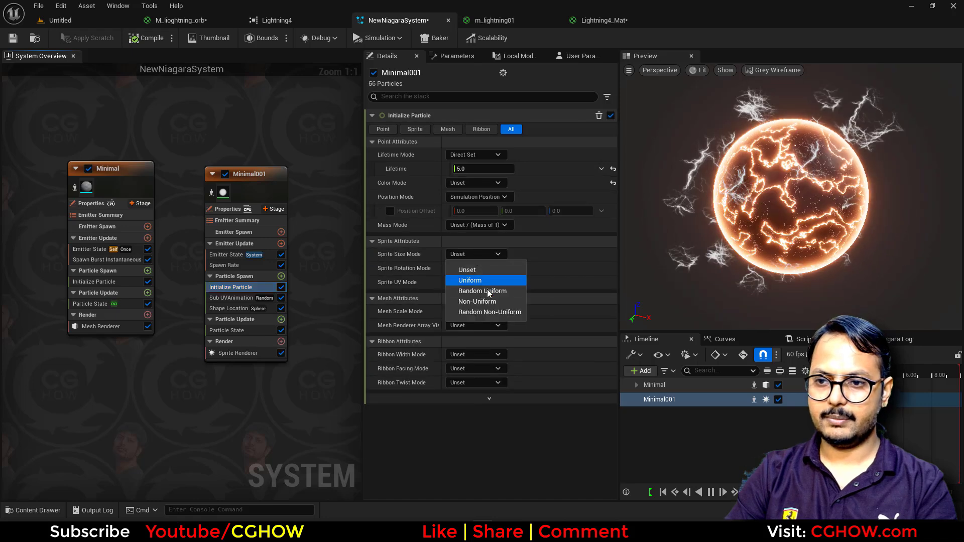
{"action": "left_click", "coordinate": [484, 287]}
{"action": "left_click", "coordinate": [479, 282]}
{"action": "type", "text": "100"}
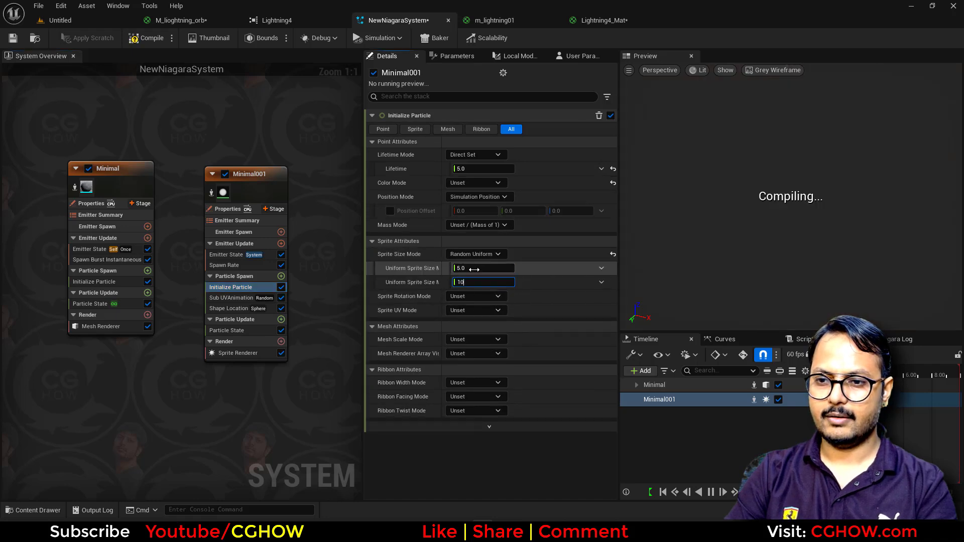
{"action": "left_click", "coordinate": [479, 268]}
{"action": "type", "text": "50"}
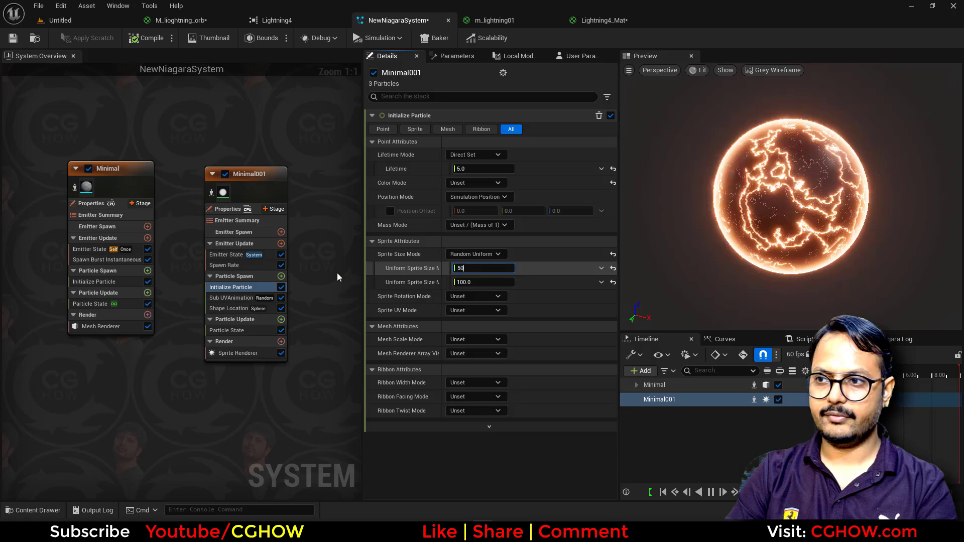
{"action": "key", "text": "Return"}
- Set the Sphere Radius of Minimal001's Shape Location module to 120
{"action": "left_click", "coordinate": [233, 308]}
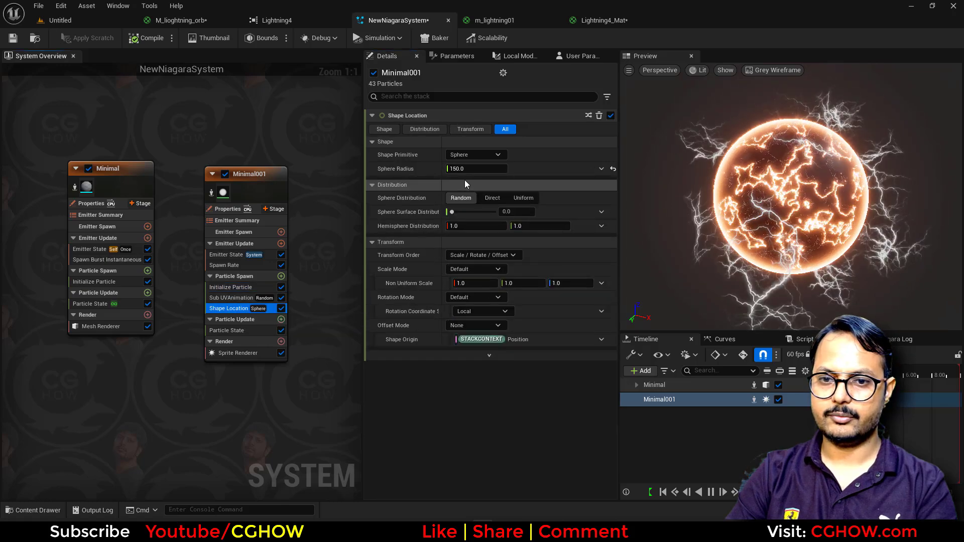
{"action": "left_click", "coordinate": [475, 169]}
{"action": "type", "text": "120."}
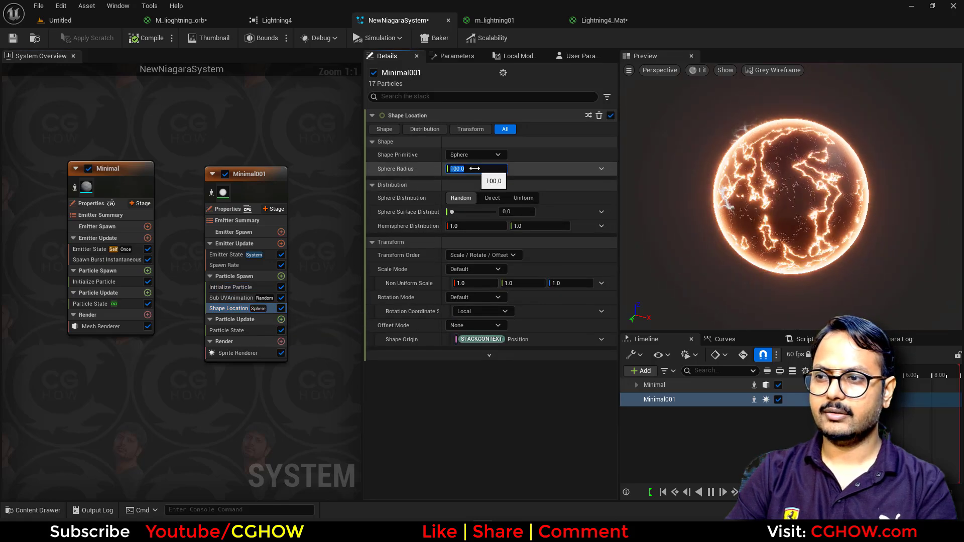
{"action": "type", "text": "0"}
{"action": "key", "text": "Return"}
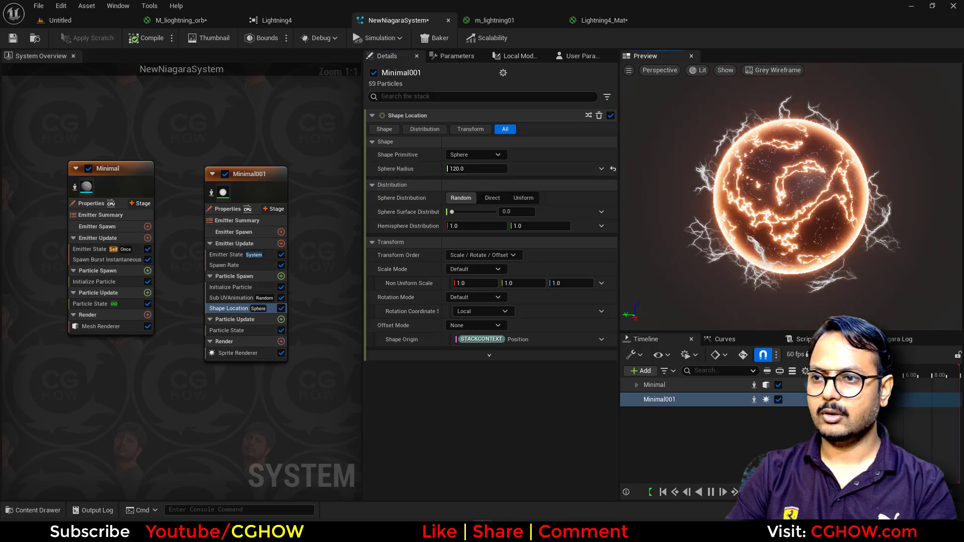
- Add a Scale Color module to Minimal001's Particle Update and drive Scale Alpha by a Float from Curve using the bell-shaped template
{"action": "left_click", "coordinate": [281, 319]}
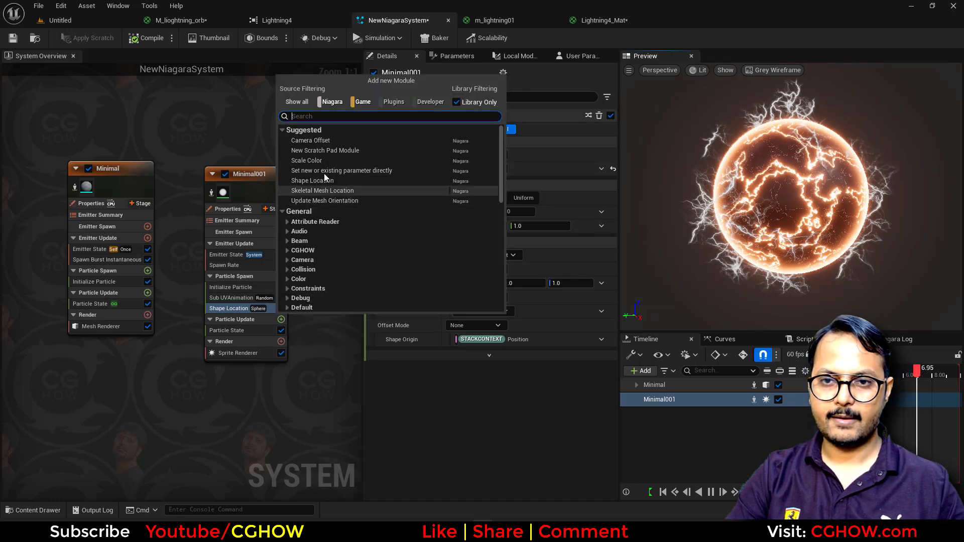
{"action": "left_click", "coordinate": [319, 160]}
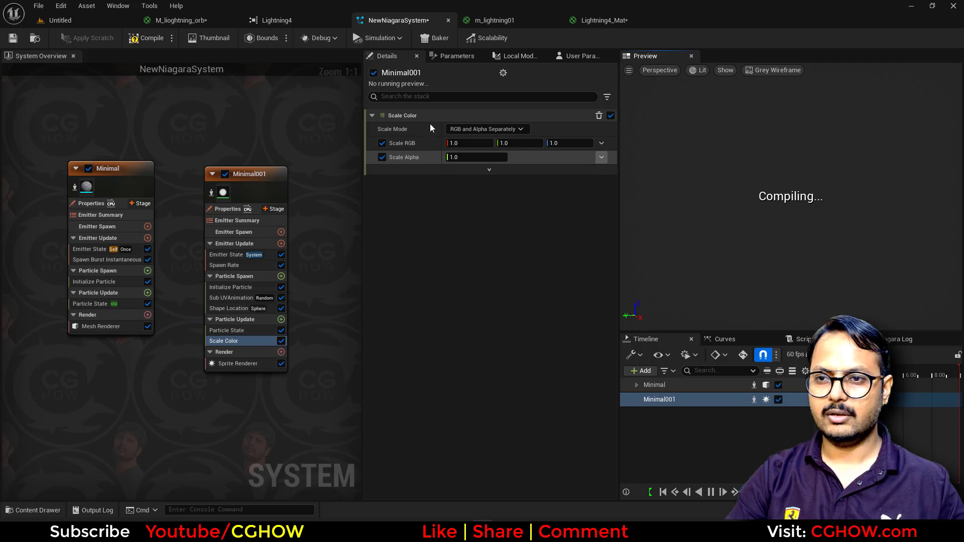
{"action": "left_click", "coordinate": [602, 157]}
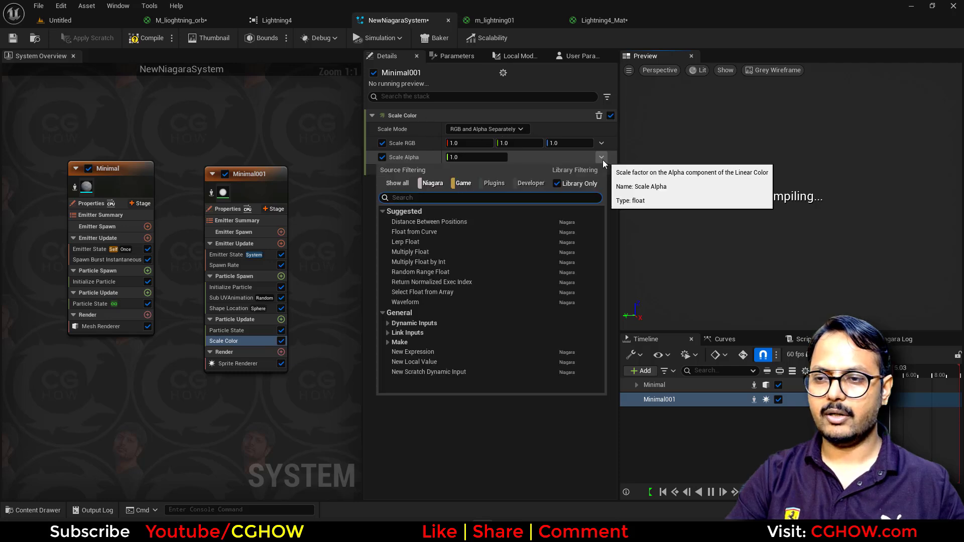
{"action": "left_click", "coordinate": [424, 224]}
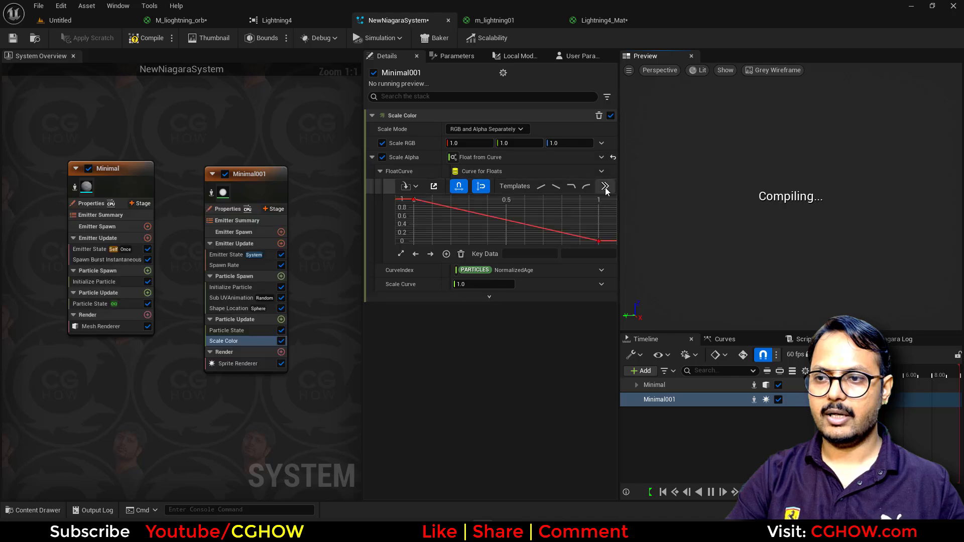
{"action": "left_click", "coordinate": [602, 239]}
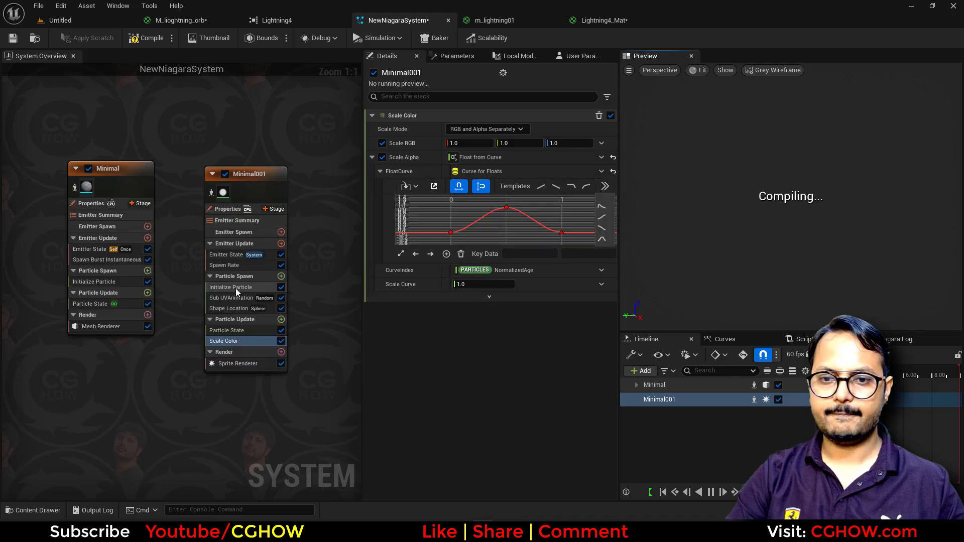
- Set Minimal001's particle Color Mode to Direct Set and choose a saturated orange with its Value raised to 10
{"action": "left_click", "coordinate": [236, 288]}
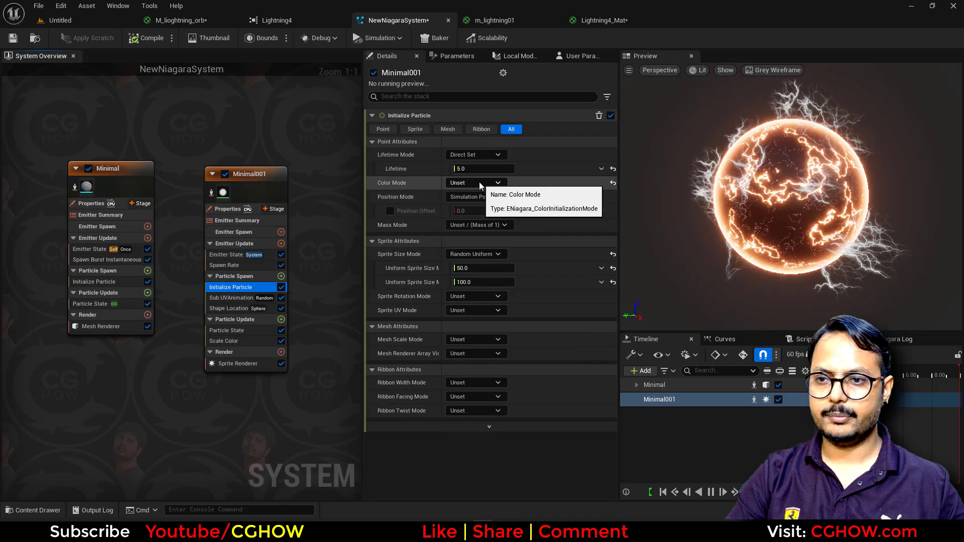
{"action": "left_click", "coordinate": [475, 210]}
{"action": "left_click", "coordinate": [490, 197]}
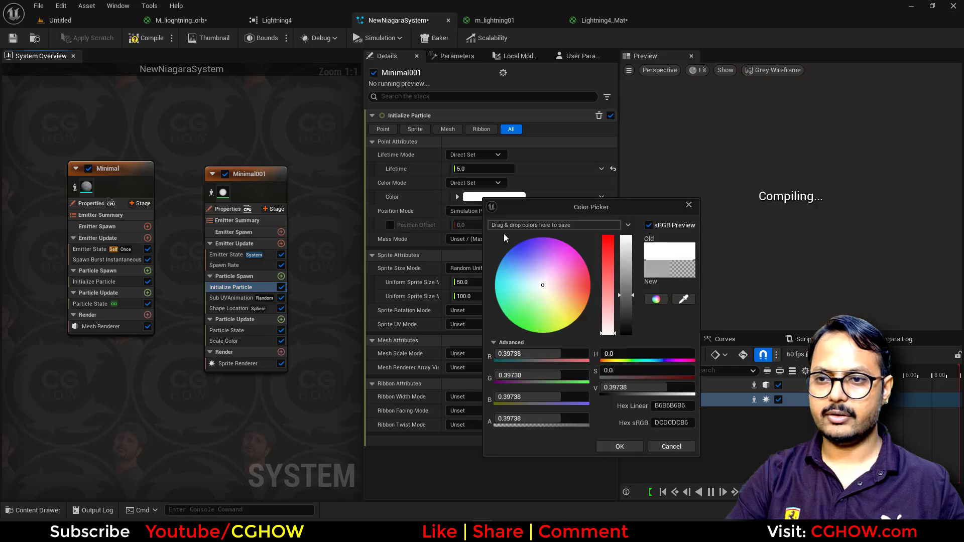
{"action": "left_click", "coordinate": [570, 297]}
{"action": "left_click_drag", "start_coordinate": [571, 296], "coordinate": [586, 294]}
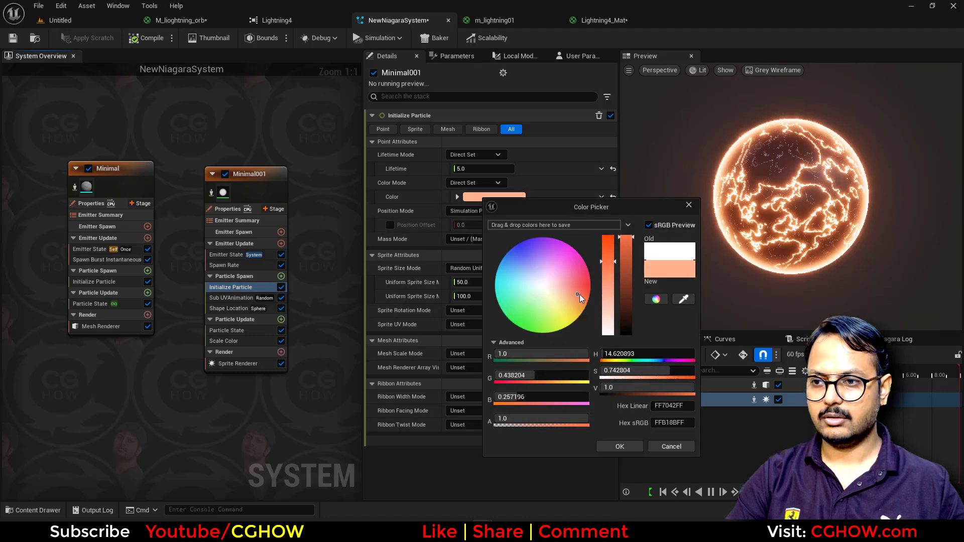
{"action": "left_click", "coordinate": [624, 388]}
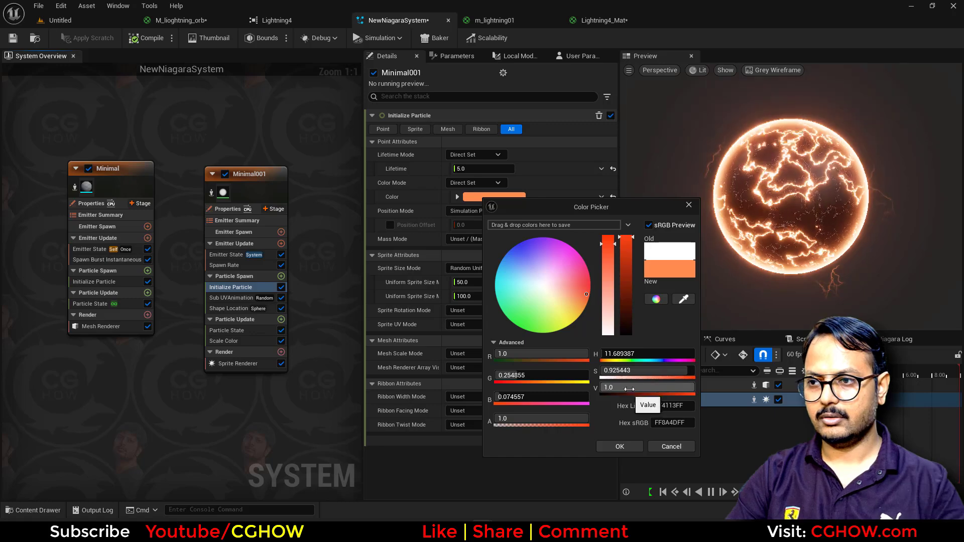
{"action": "type", "text": "10"}
{"action": "key", "text": "Return"}
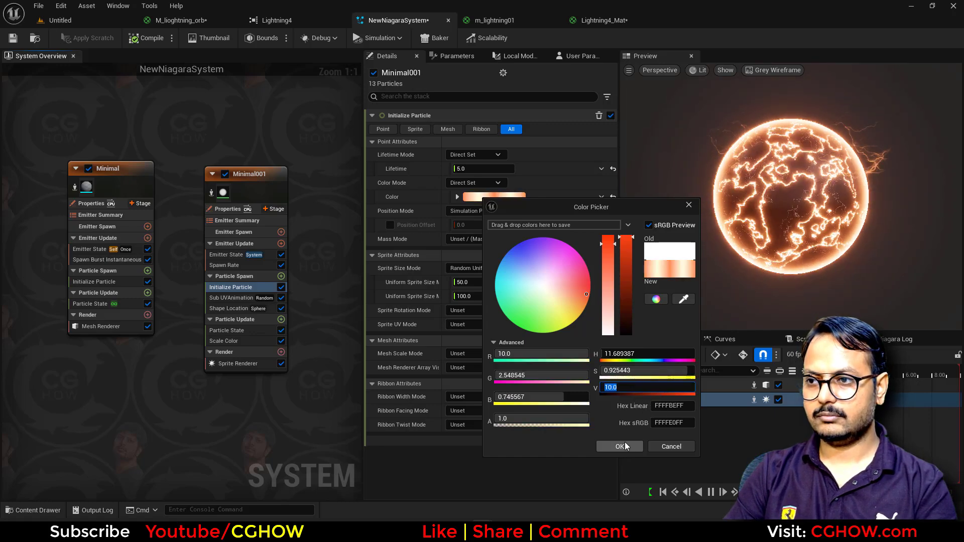
{"action": "left_click", "coordinate": [620, 447]}
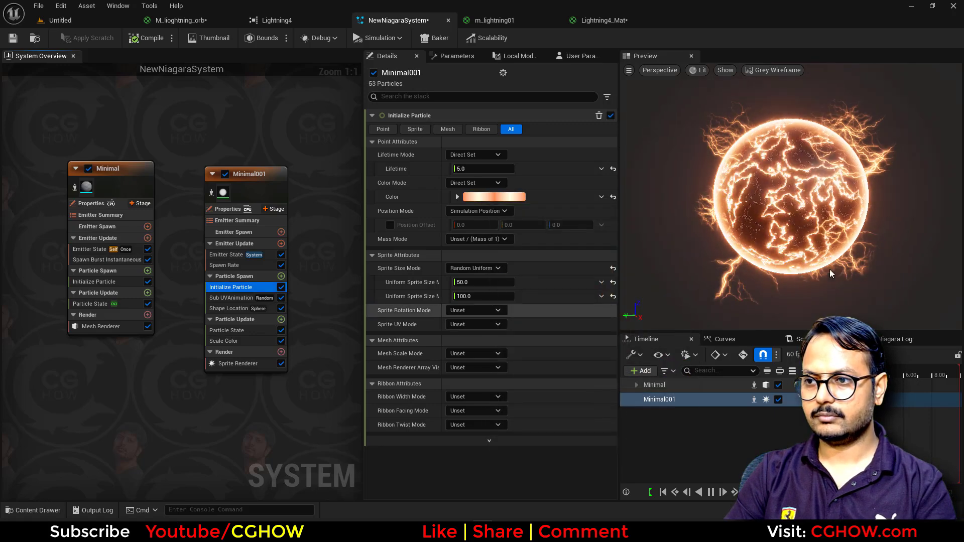
- Add a Sprite Rotation Rate module to Minimal001's Particle Update
{"action": "left_click", "coordinate": [281, 320]}
{"action": "type", "text": "rotation"}
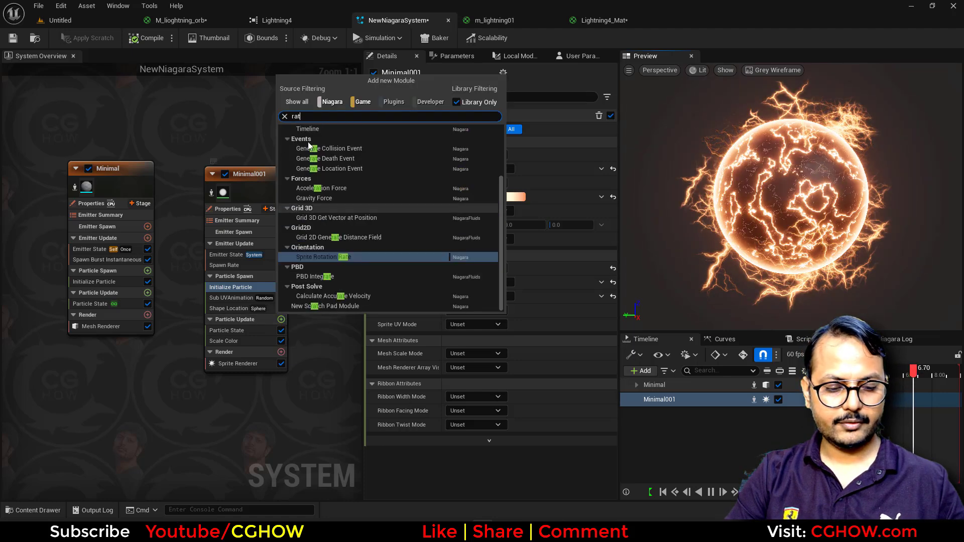
{"action": "left_click", "coordinate": [330, 200]}
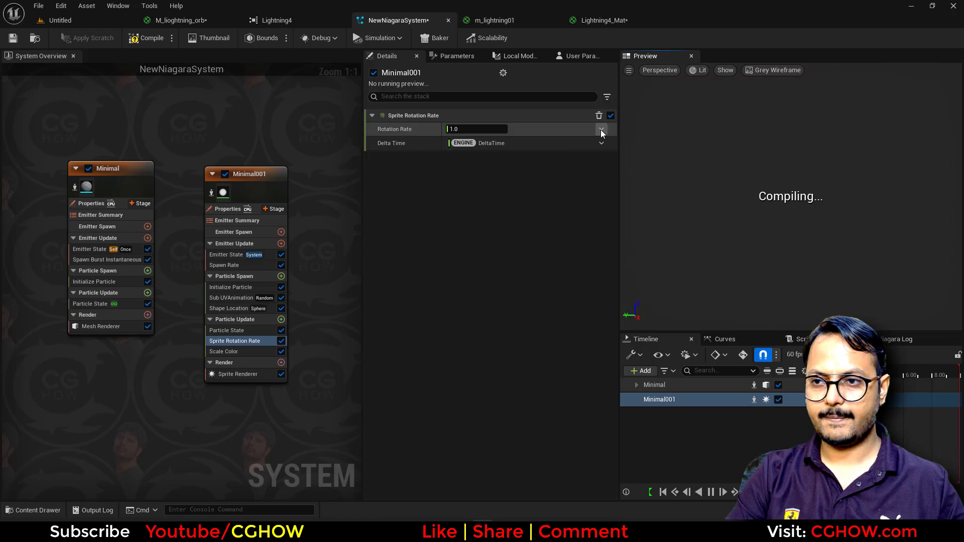
- Drive Minimal001's sprite Rotation Rate by a Random Range Float with a Minimum of -100 and a Maximum of 100
{"action": "left_click", "coordinate": [600, 130]}
{"action": "type", "text": "uni"}
{"action": "left_click", "coordinate": [420, 194]}
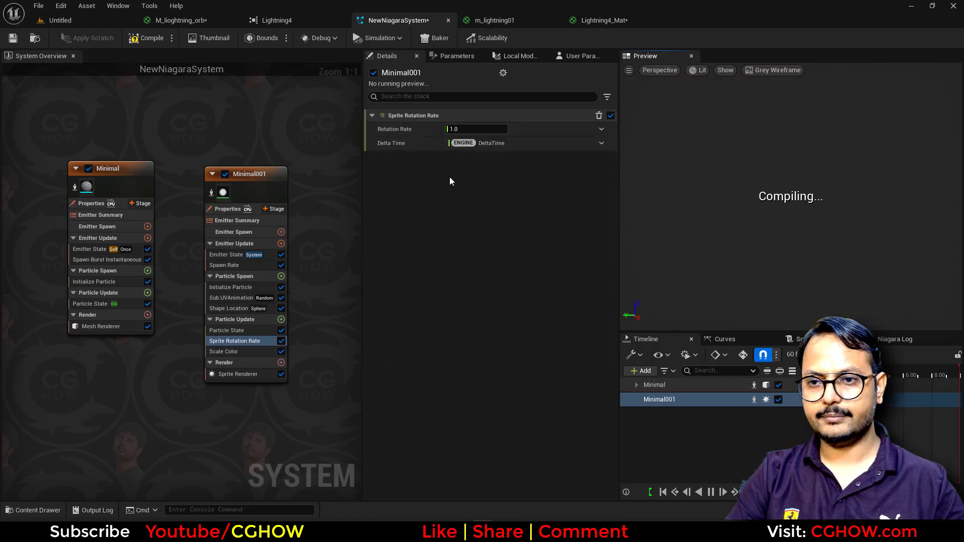
{"action": "left_click", "coordinate": [478, 157]}
{"action": "left_click", "coordinate": [472, 144]}
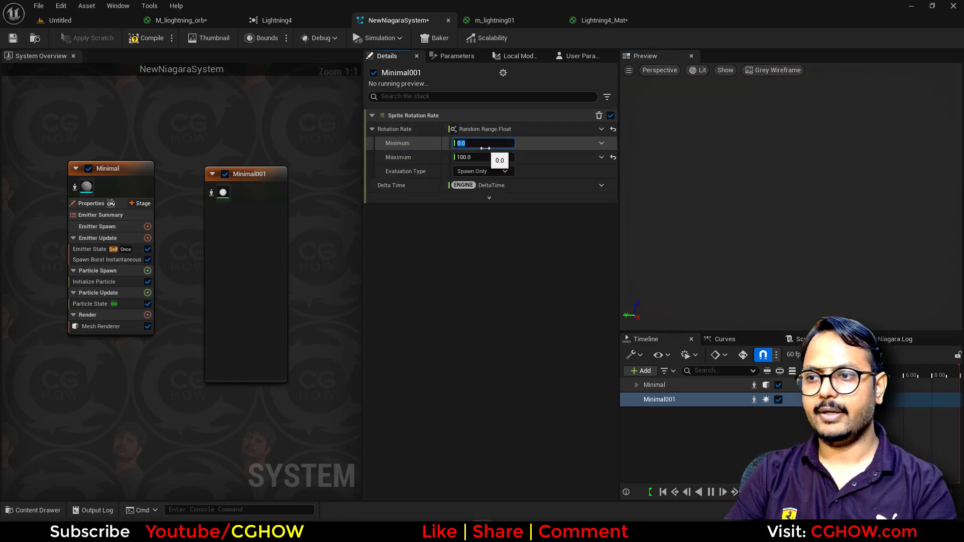
{"action": "type", "text": "-100"}
{"action": "key", "text": "Return"}
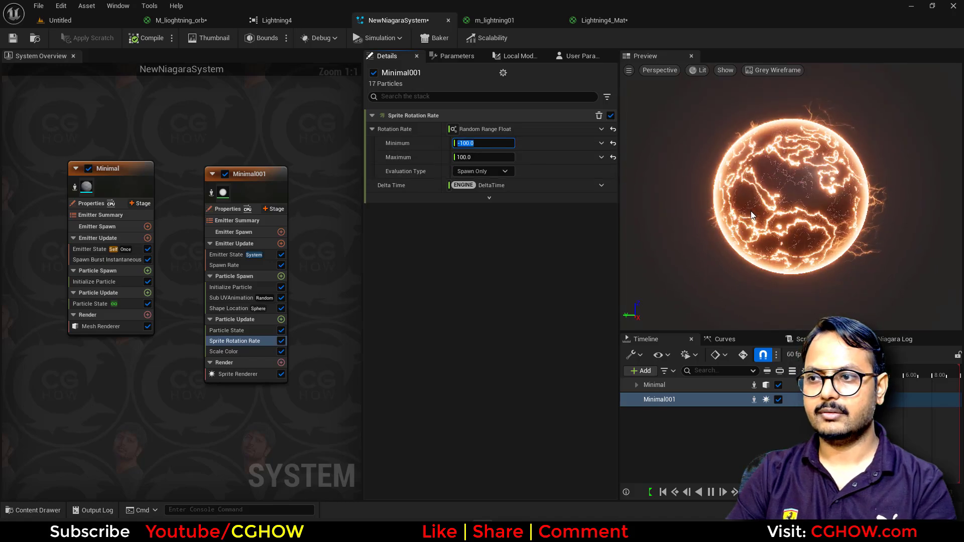
- Narrow Minimal001's random sprite rotation range to a Minimum of -50 and a Maximum of 50
{"action": "left_click", "coordinate": [476, 159]}
{"action": "type", "text": "50"}
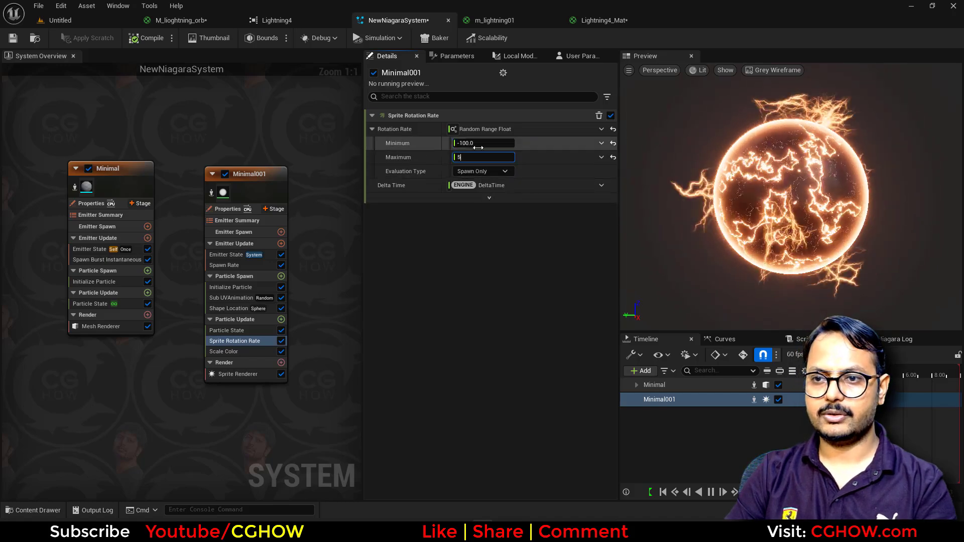
{"action": "left_click", "coordinate": [480, 144]}
{"action": "type", "text": "-50"}
{"action": "key", "text": "Return"}
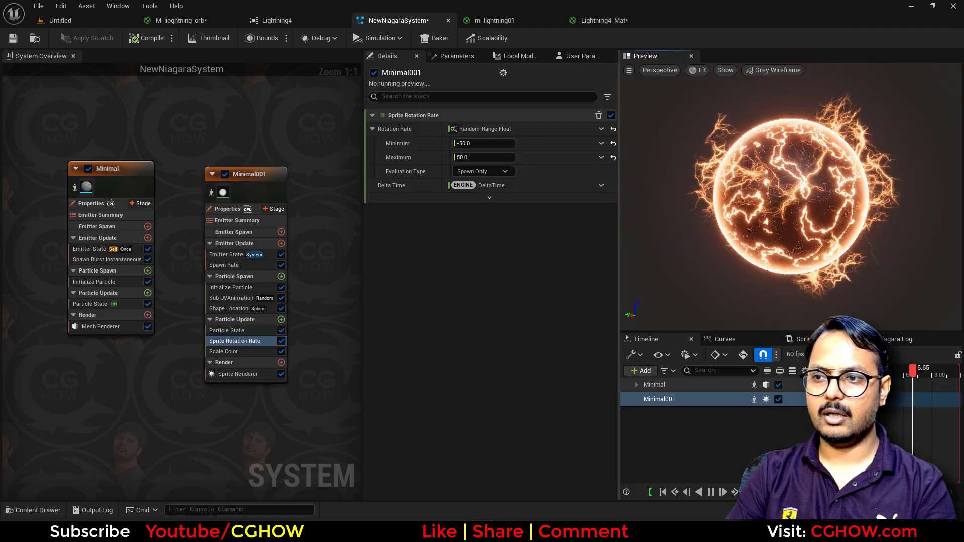
- Add a Camera Offset module to Minimal001's Particle Update and set its Camera Offset Amount to -20
{"action": "left_click", "coordinate": [281, 320]}
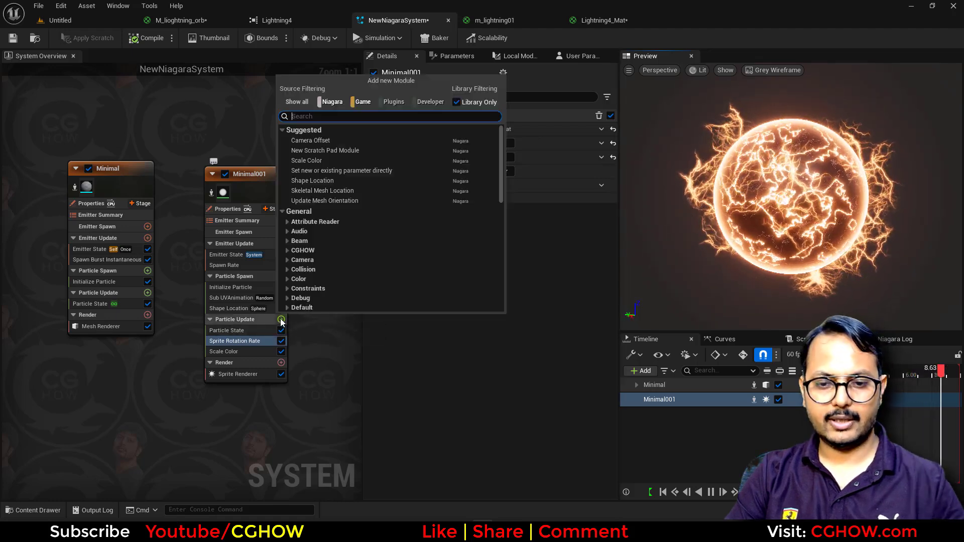
{"action": "type", "text": "camera"}
{"action": "left_click", "coordinate": [320, 142]}
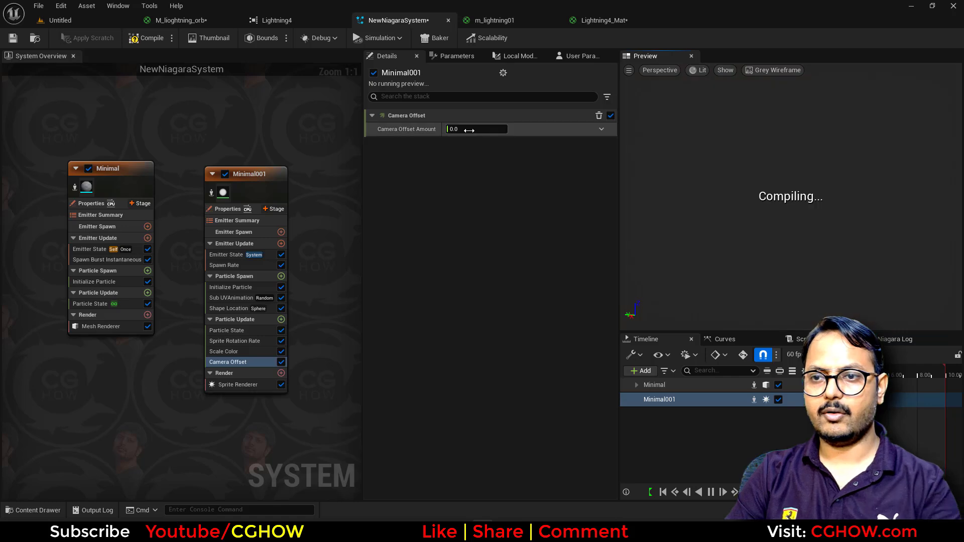
{"action": "type", "text": "-"}
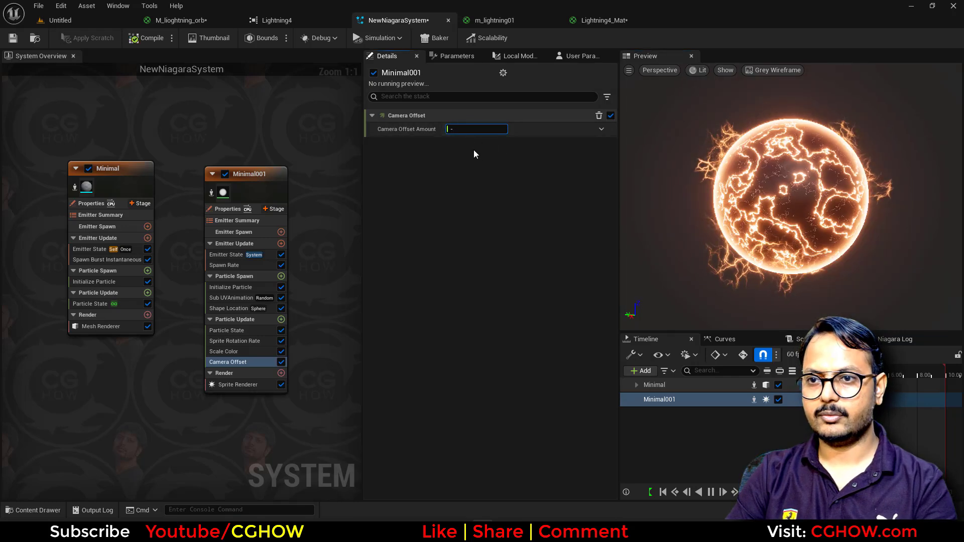
{"action": "type", "text": "20"}
{"action": "key", "text": "Return"}
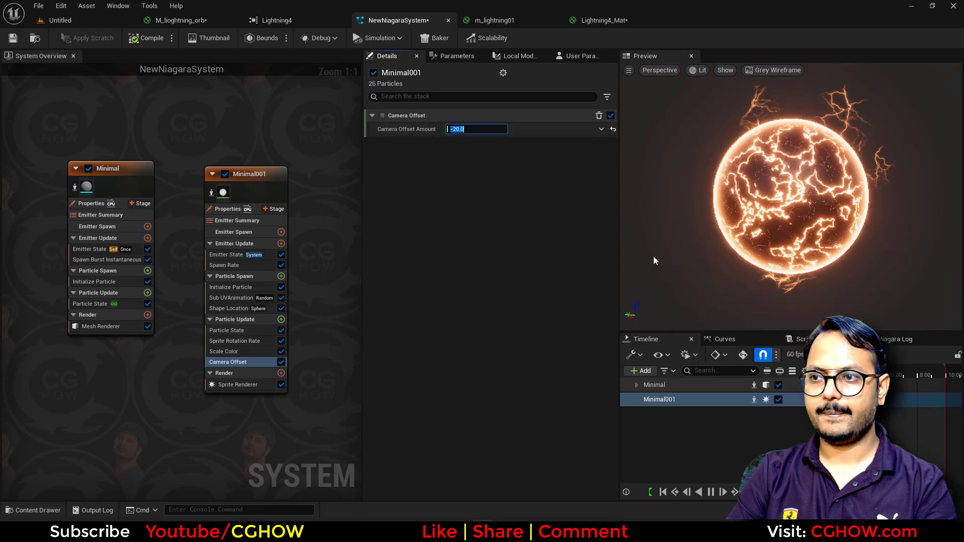
- Set Minimal001's random uniform sprite size to a minimum of 100 and a maximum of 150
{"action": "left_click", "coordinate": [736, 236]}
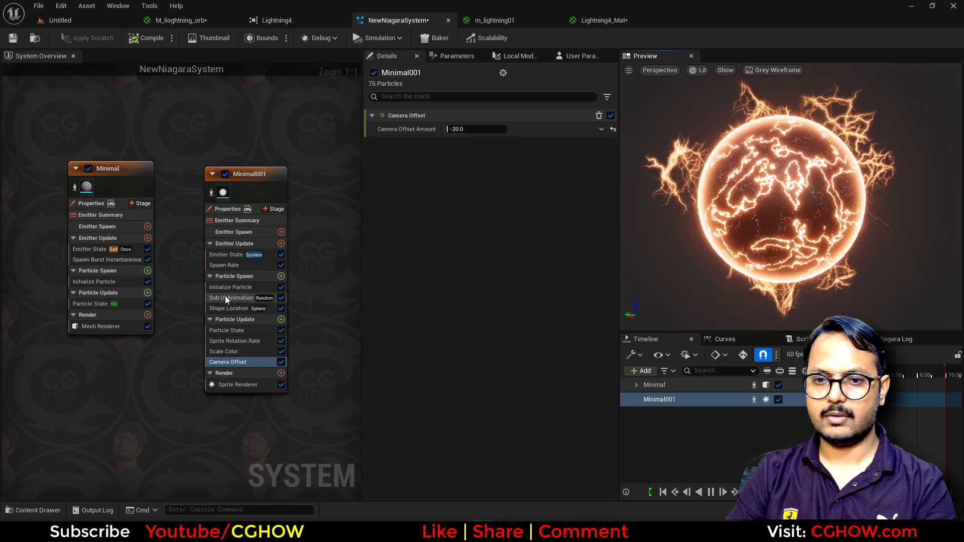
{"action": "left_click", "coordinate": [229, 308]}
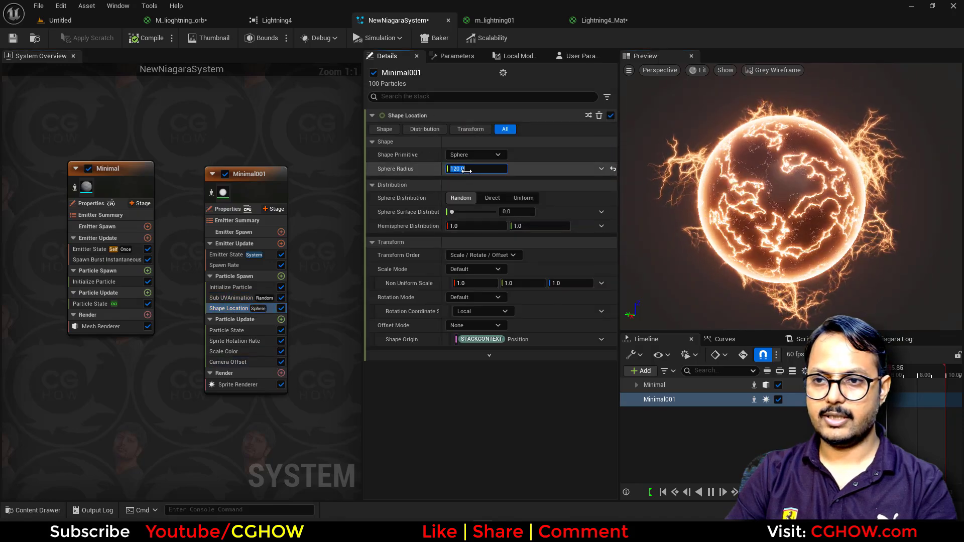
{"action": "left_click", "coordinate": [224, 287]}
{"action": "scroll", "coordinate": [467, 324], "scroll_direction": "down", "scroll_amount": 3}
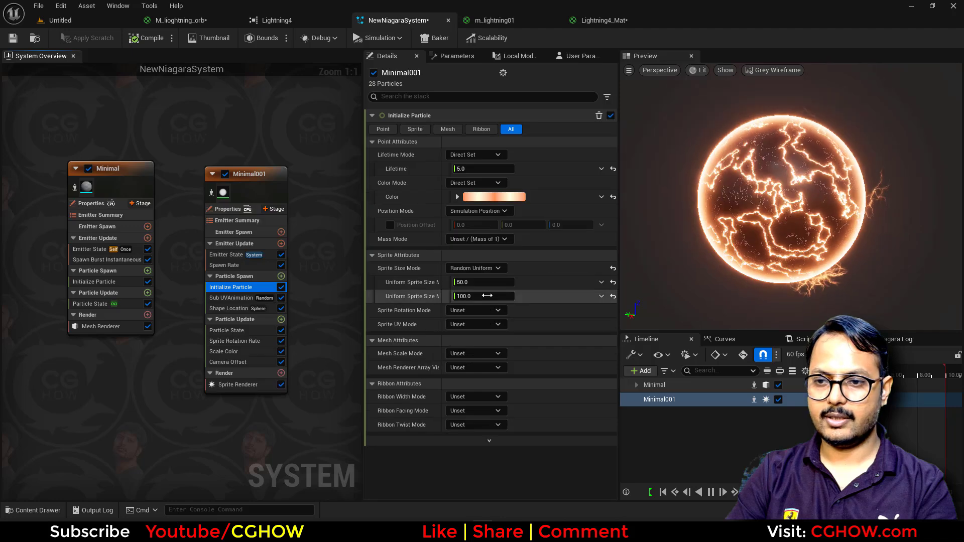
{"action": "left_click", "coordinate": [482, 296]}
{"action": "type", "text": "150"}
{"action": "left_click", "coordinate": [470, 283]}
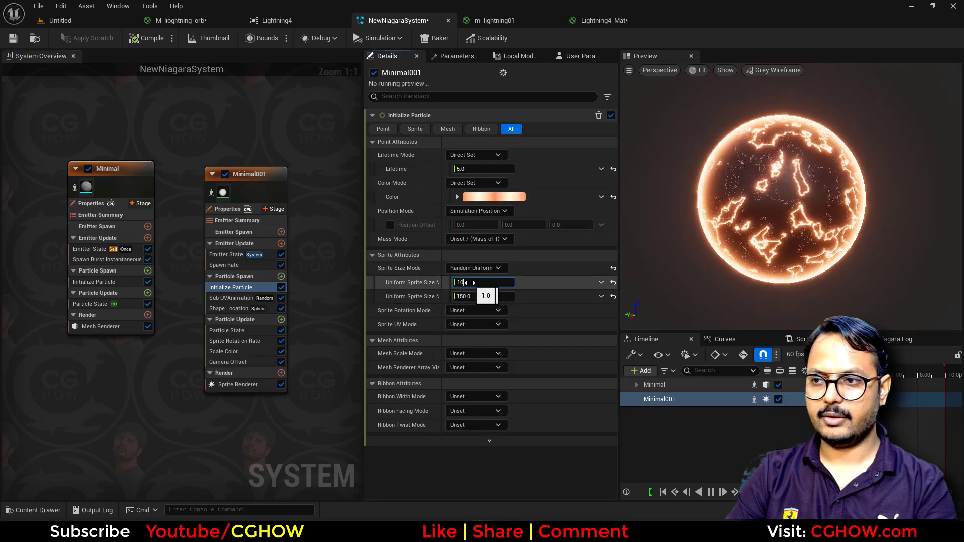
{"action": "type", "text": "100"}
{"action": "key", "text": "Return"}
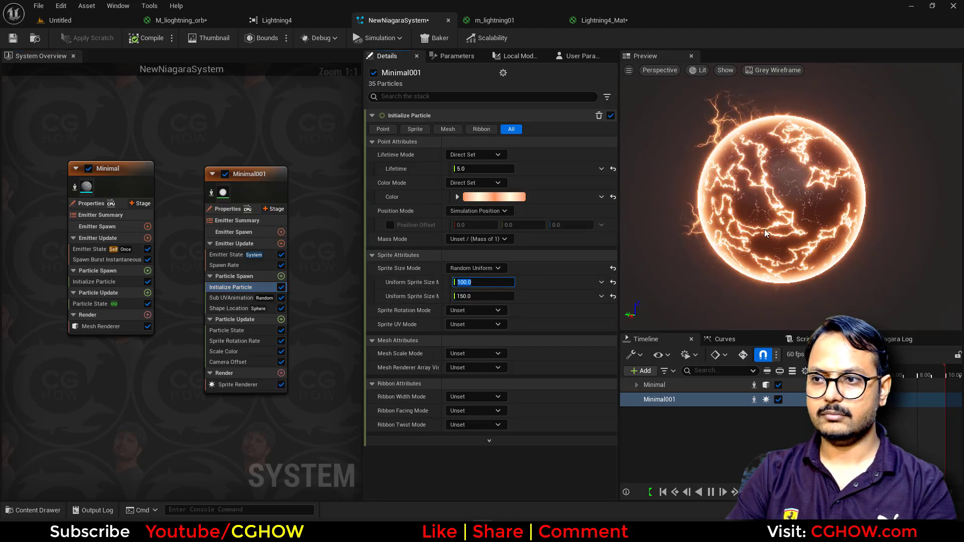
- Set Minimal001's Spawn Rate to 50 and check the denser lightning around the orb
{"action": "left_click", "coordinate": [224, 265]}
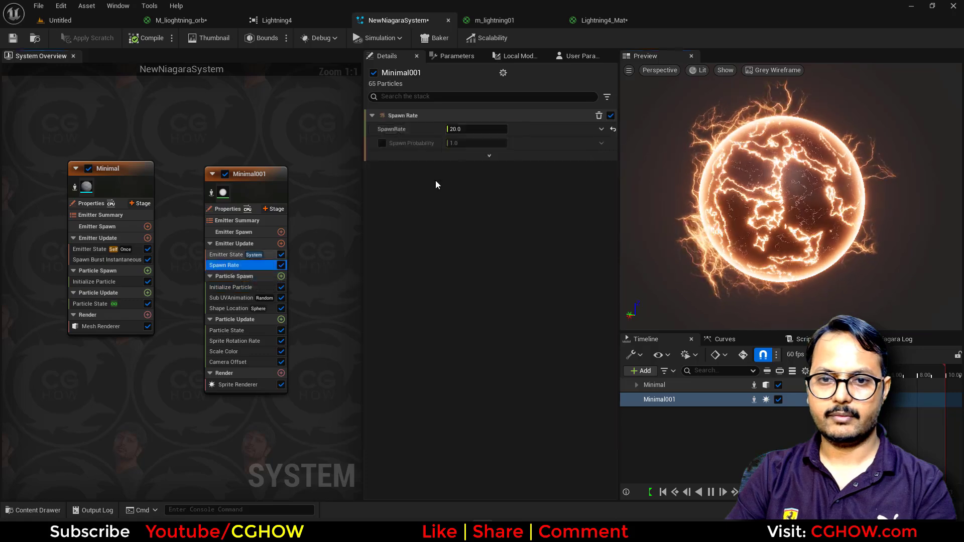
{"action": "left_click", "coordinate": [467, 130]}
{"action": "type", "text": "50"}
{"action": "key", "text": "Return"}
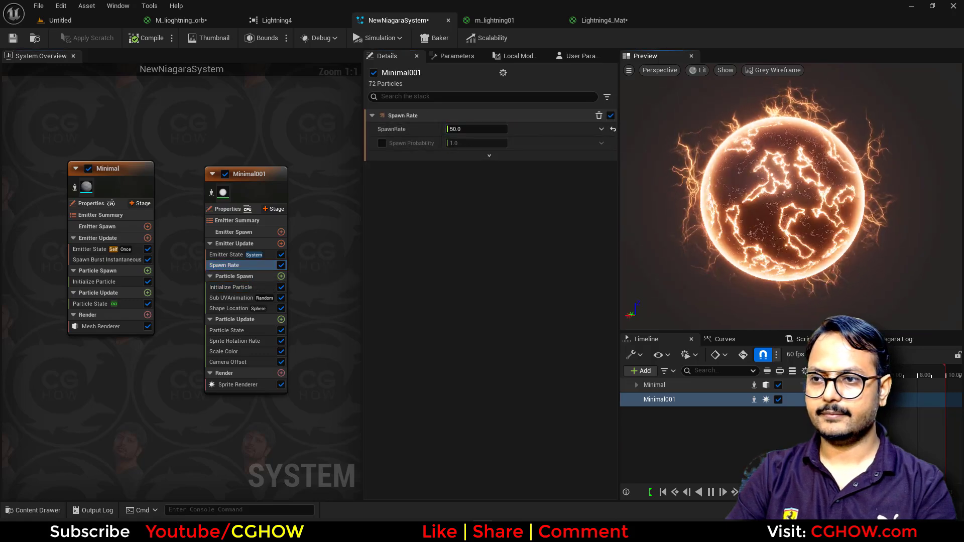
{"action": "left_click", "coordinate": [756, 200]}
{"action": "mouse_move", "coordinate": [756, 200]}
{"action": "left_mouse_down"}
{"action": "mouse_move", "coordinate": [775, 199]}
{"action": "mouse_move", "coordinate": [750, 200]}
{"action": "left_mouse_up"}
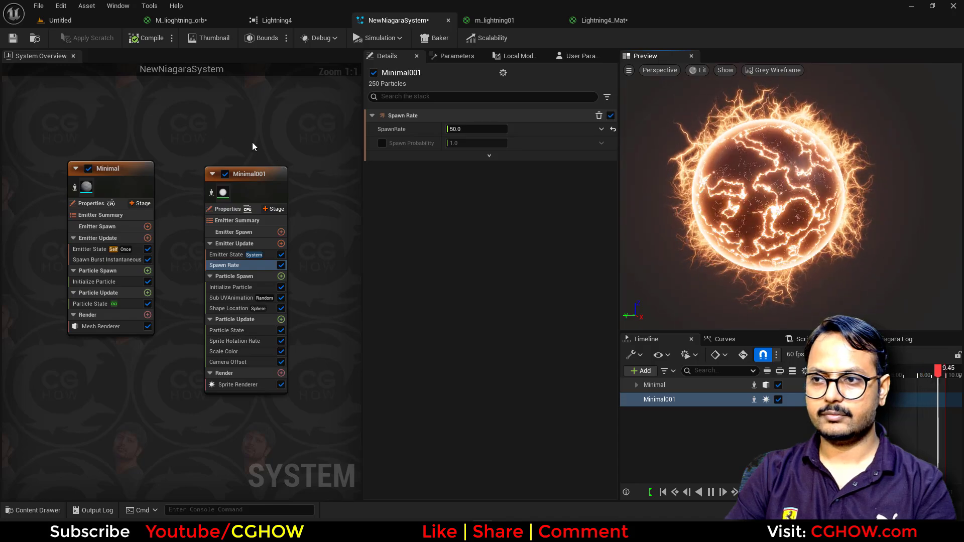
- Set the Warmup Time in the NewNiagaraSystem properties to about 4.93 seconds
{"action": "right_click_drag", "start_coordinate": [248, 141], "coordinate": [208, 129]}
{"action": "right_click_drag", "start_coordinate": [136, 127], "coordinate": [284, 139]}
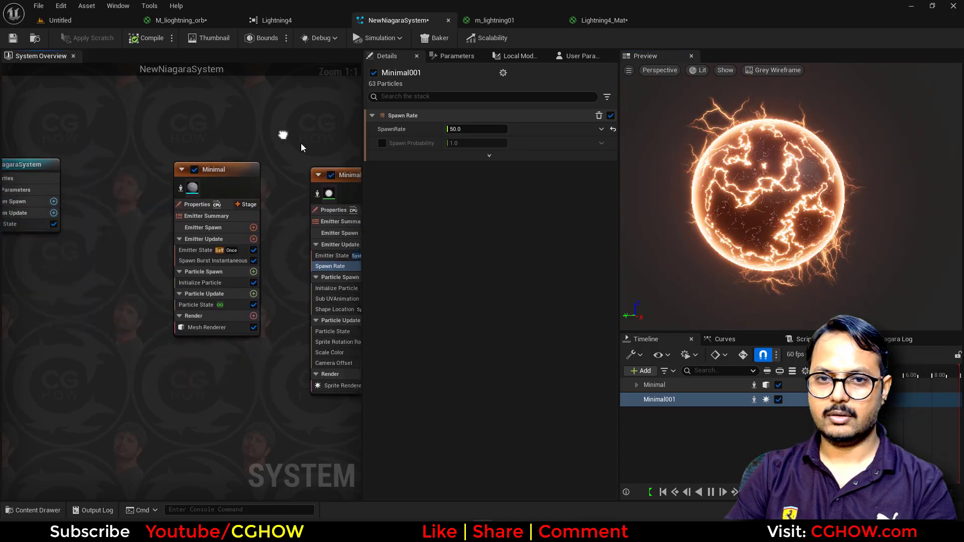
{"action": "right_click_drag", "start_coordinate": [52, 154], "coordinate": [121, 170]}
{"action": "left_click", "coordinate": [80, 196]}
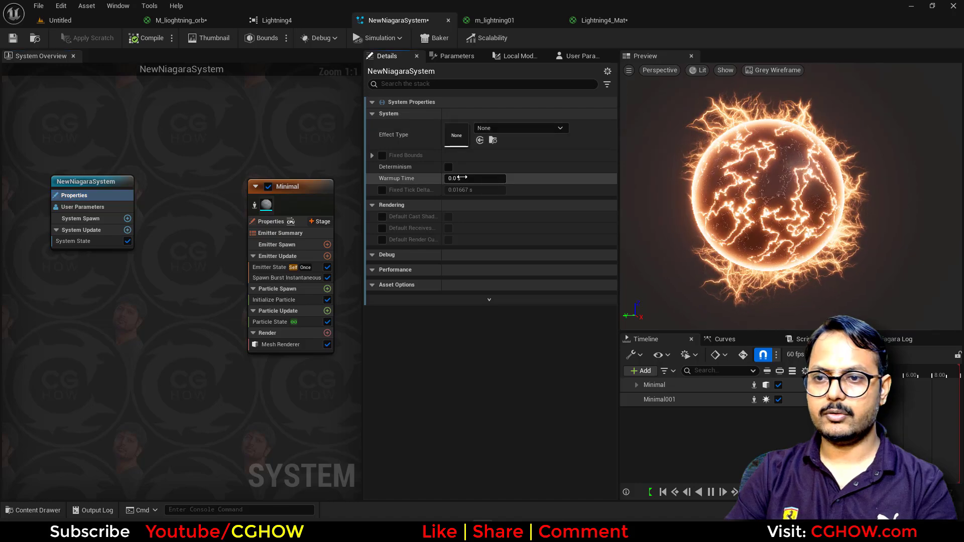
- Duplicate the Minimal001 emitter and place the copy beside it
{"action": "right_click_drag", "start_coordinate": [262, 131], "coordinate": [59, 120]}
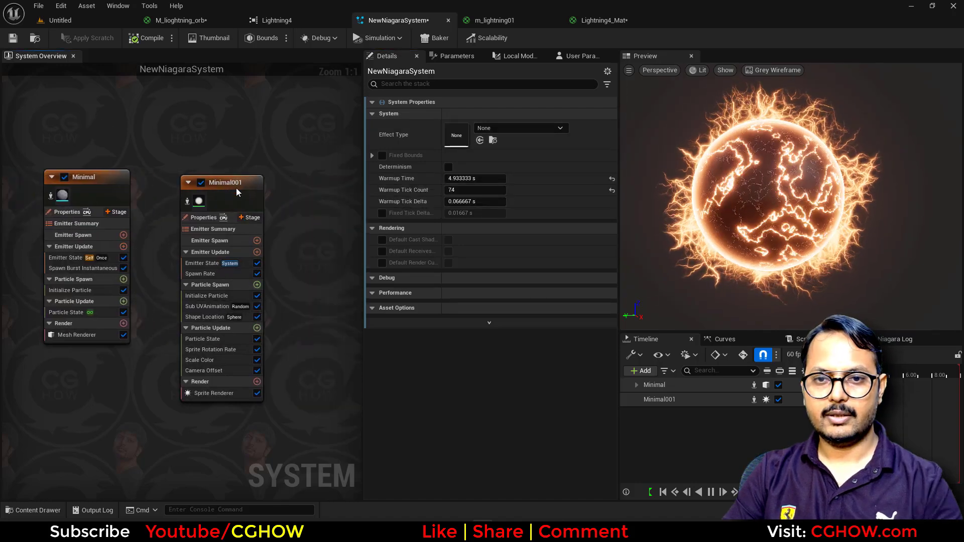
{"action": "left_click", "coordinate": [223, 183]}
{"action": "right_click_drag", "start_coordinate": [306, 173], "coordinate": [219, 157]}
{"action": "left_click", "coordinate": [243, 161]}
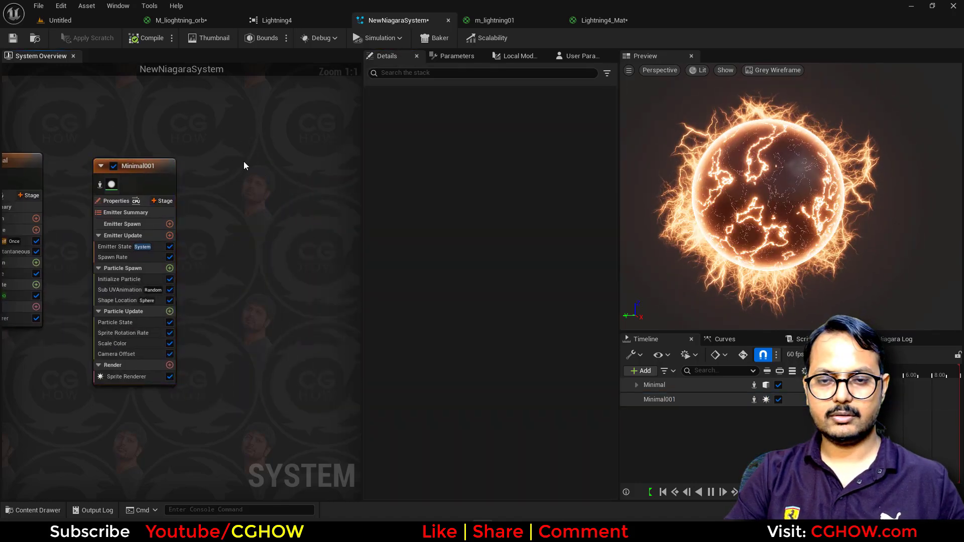
{"action": "key", "text": "ctrl+v"}
- Set Minimal002's random uniform sprite size to a minimum of 200 and a maximum of 250
{"action": "left_click", "coordinate": [269, 255]}
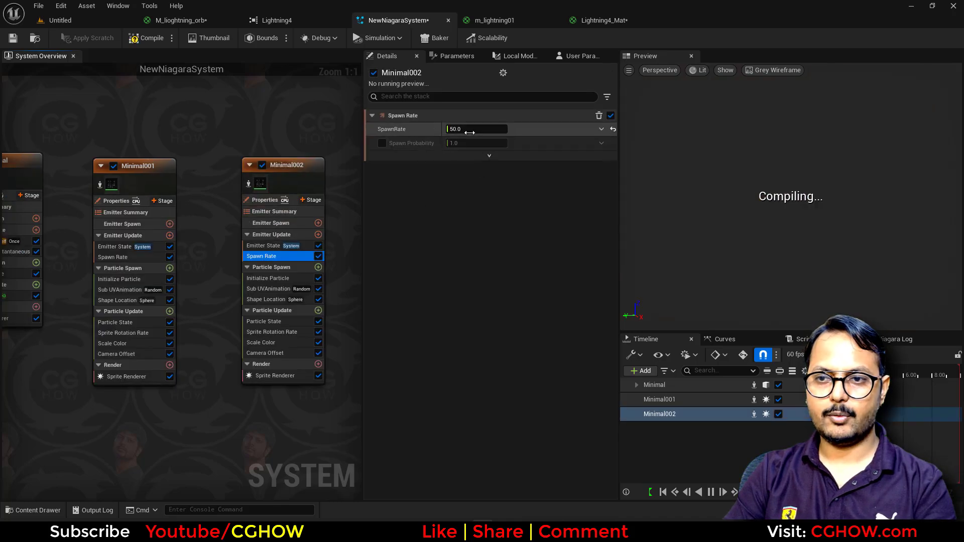
{"action": "left_click", "coordinate": [472, 129]}
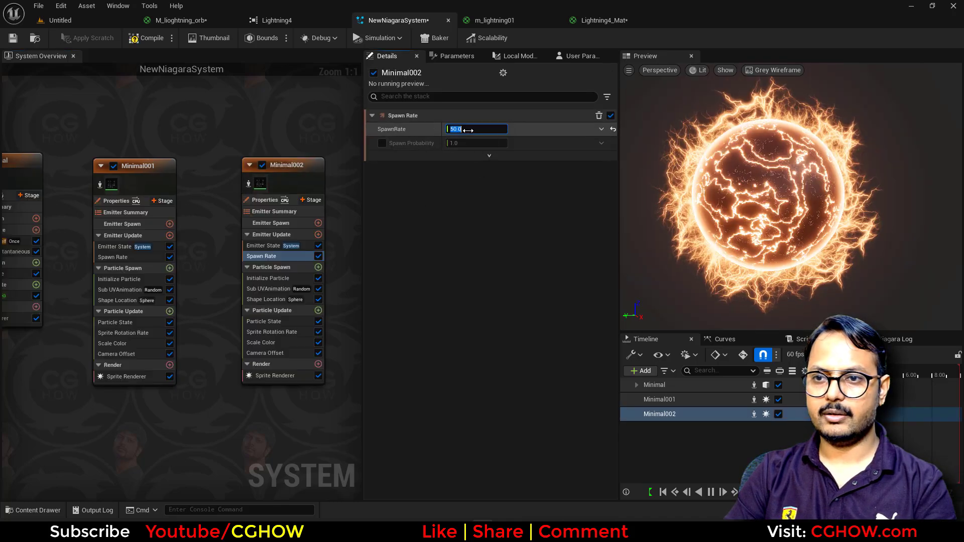
{"action": "left_click", "coordinate": [263, 279]}
{"action": "left_click", "coordinate": [467, 296]}
{"action": "type", "text": "250"}
{"action": "left_click", "coordinate": [474, 282]}
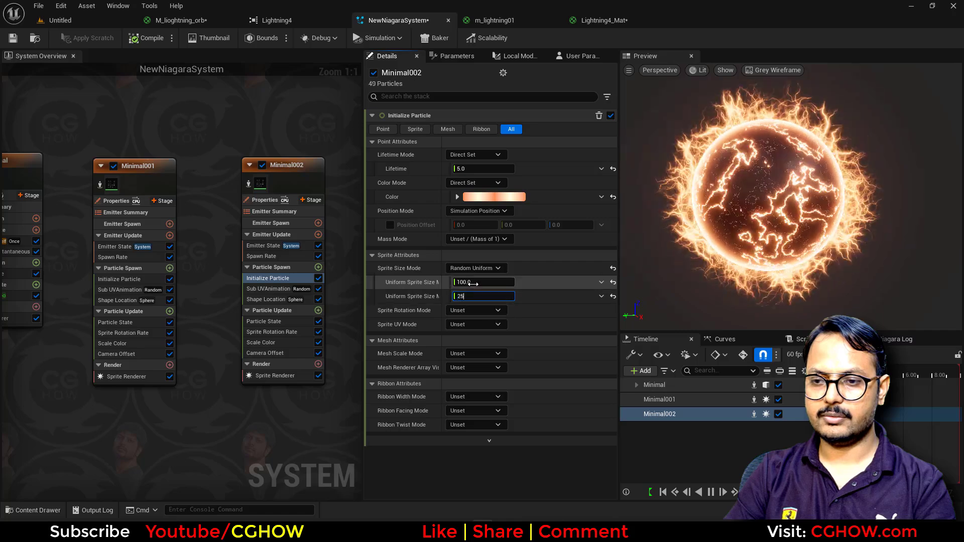
{"action": "type", "text": "200"}
{"action": "key", "text": "Return"}
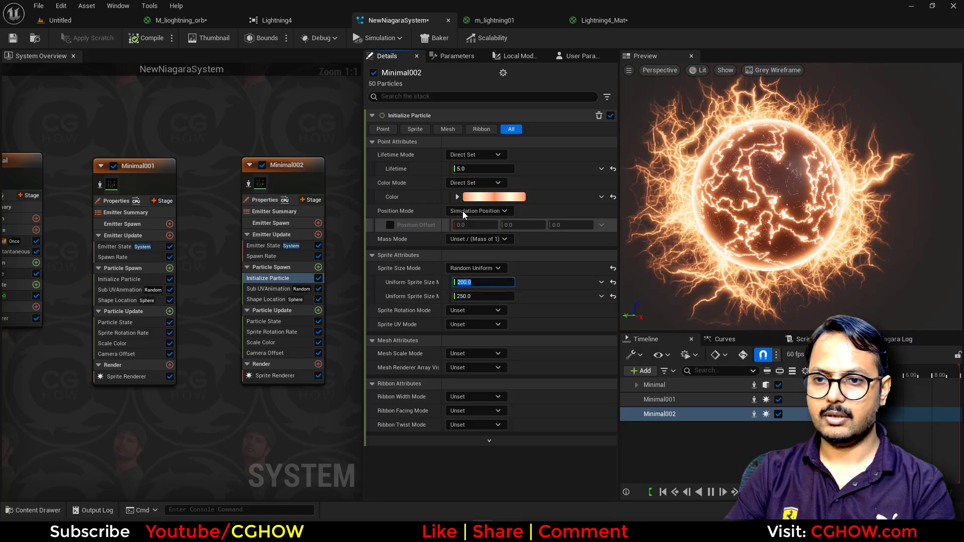
- Lower the Value of Minimal002's orange particle color to 1
{"action": "left_click", "coordinate": [512, 197]}
{"action": "left_click", "coordinate": [642, 386]}
{"action": "type", "text": "2"}
{"action": "key", "text": "Return"}
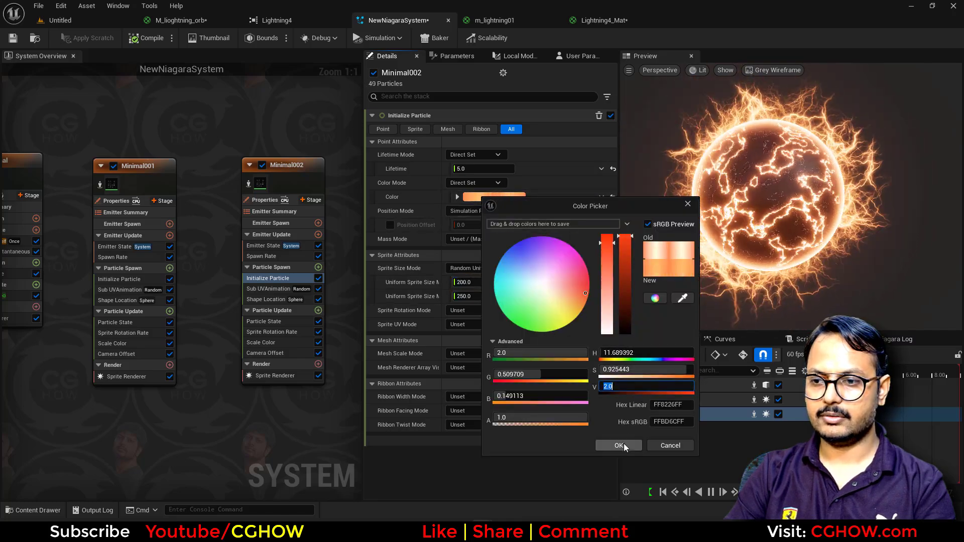
{"action": "type", "text": "1"}
{"action": "key", "text": "Return"}
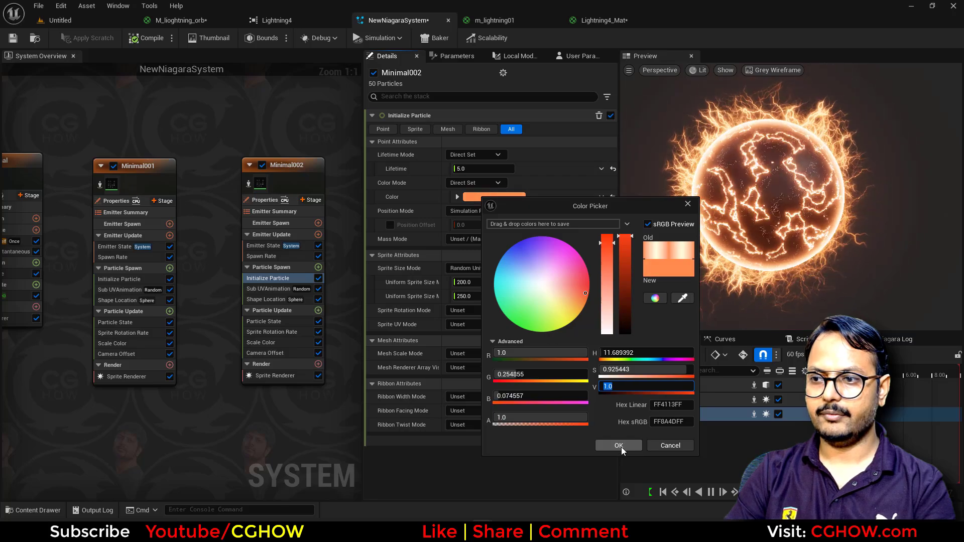
{"action": "left_click", "coordinate": [619, 445]}
- Set Minimal002's random sprite rotation range to a Minimum of -10 and a Maximum of 10
{"action": "left_click", "coordinate": [271, 332]}
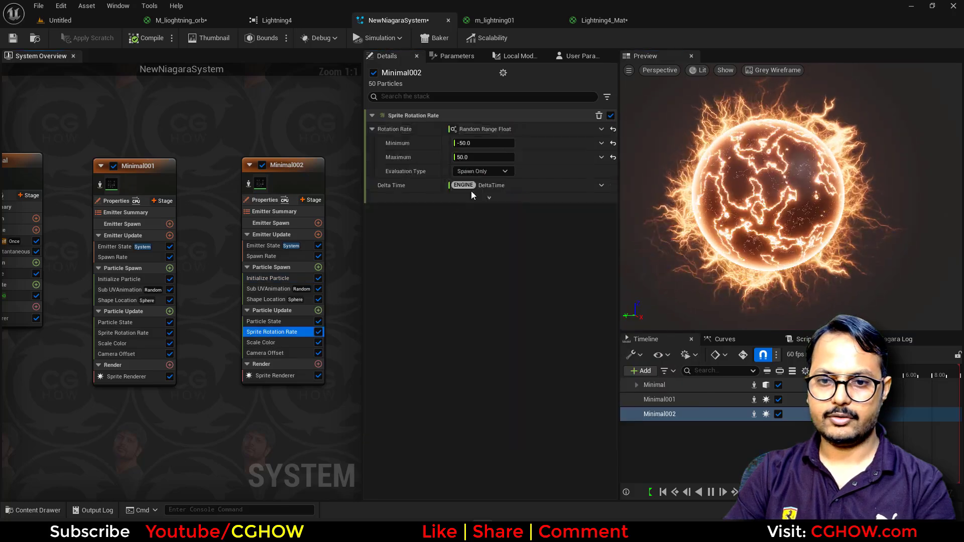
{"action": "left_click", "coordinate": [472, 157]}
{"action": "type", "text": "10"}
{"action": "key", "text": "Return"}
{"action": "key", "text": "shift+Tab"}
{"action": "type", "text": "-10"}
{"action": "key", "text": "Return"}
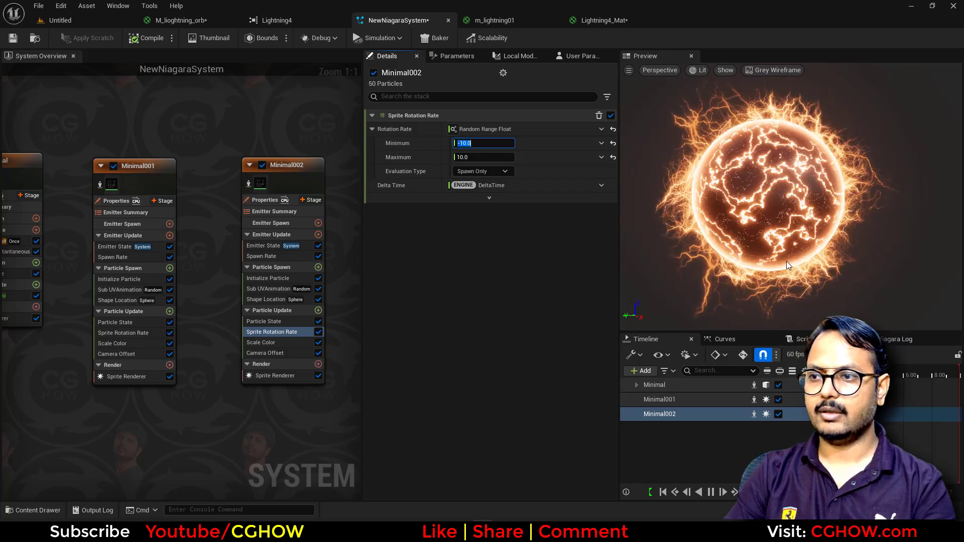
{"action": "left_click_drag", "start_coordinate": [787, 262], "coordinate": [798, 246]}
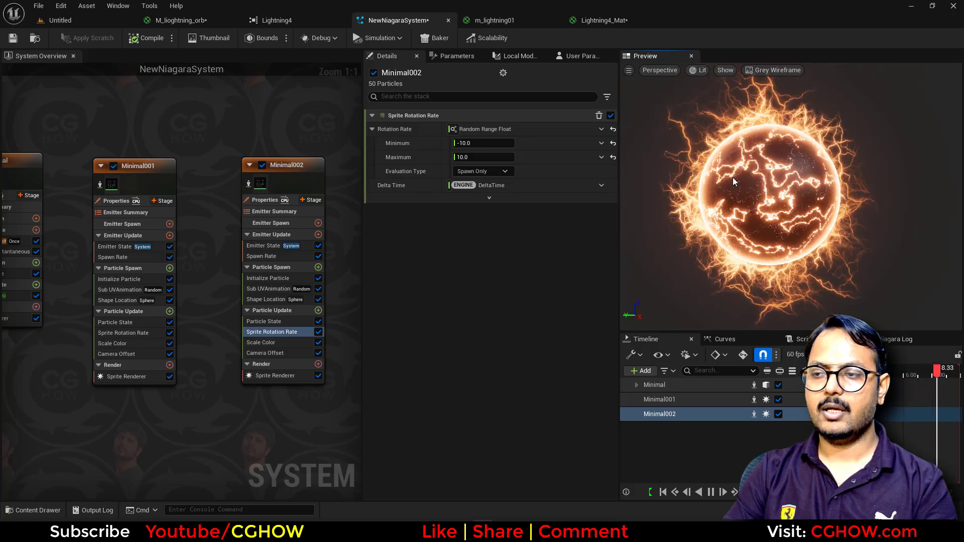
- Duplicate the Minimal001 emitter again and place the new copy beside Minimal002
{"action": "scroll", "coordinate": [199, 242], "scroll_direction": "down", "scroll_amount": 2}
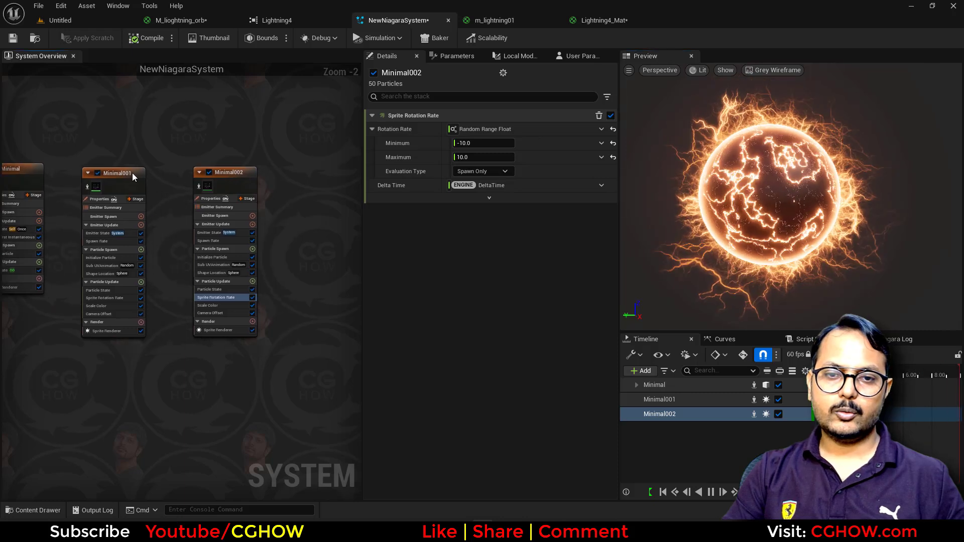
{"action": "left_click", "coordinate": [131, 172]}
{"action": "right_click_drag", "start_coordinate": [244, 161], "coordinate": [231, 158]}
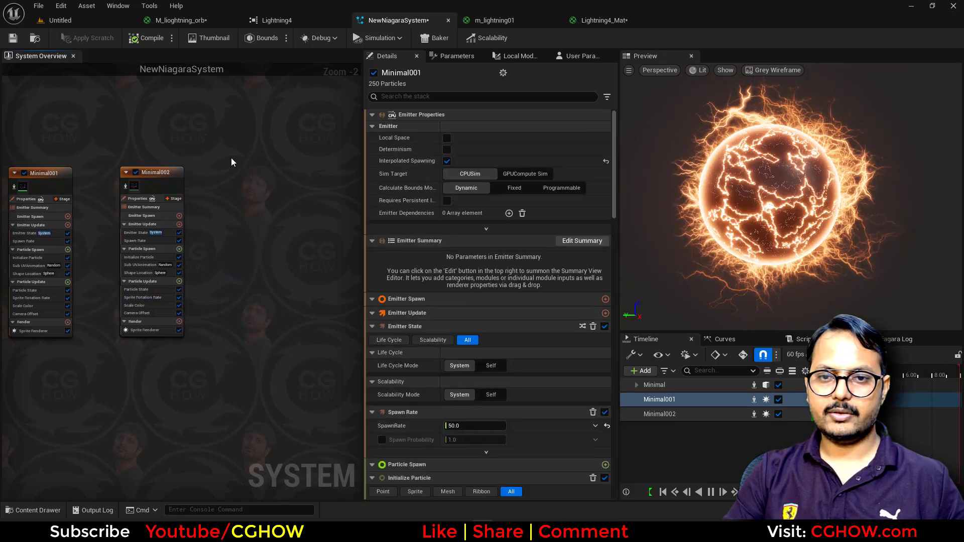
{"action": "left_click", "coordinate": [232, 164]}
{"action": "key", "text": "ctrl+v"}
{"action": "scroll", "coordinate": [259, 178], "scroll_direction": "up", "scroll_amount": 2}
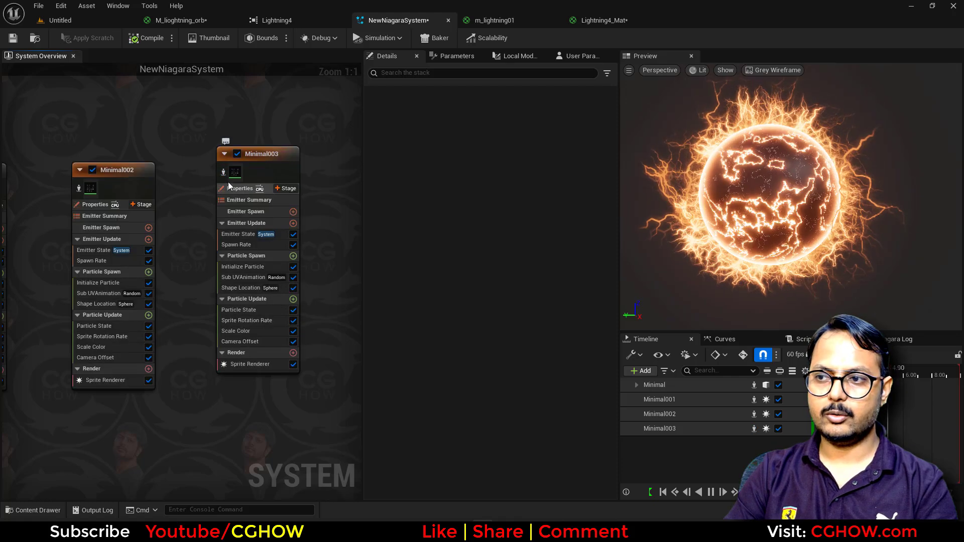
- Select the Minimal001 and Minimal002 emitters and disable Minimal002
{"action": "scroll", "coordinate": [226, 178], "scroll_direction": "down", "scroll_amount": 2}
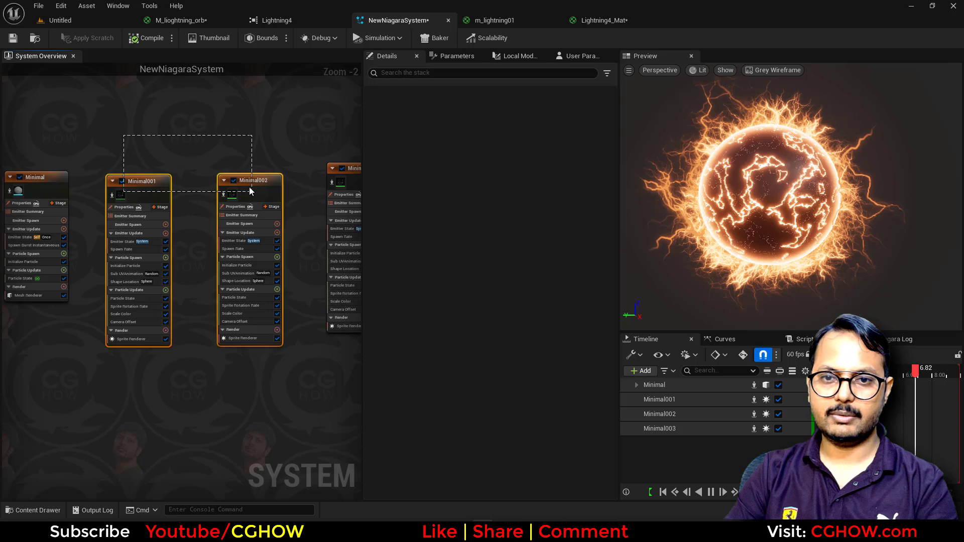
{"action": "left_click_drag", "start_coordinate": [250, 190], "coordinate": [250, 191]}
{"action": "left_click", "coordinate": [233, 180]}
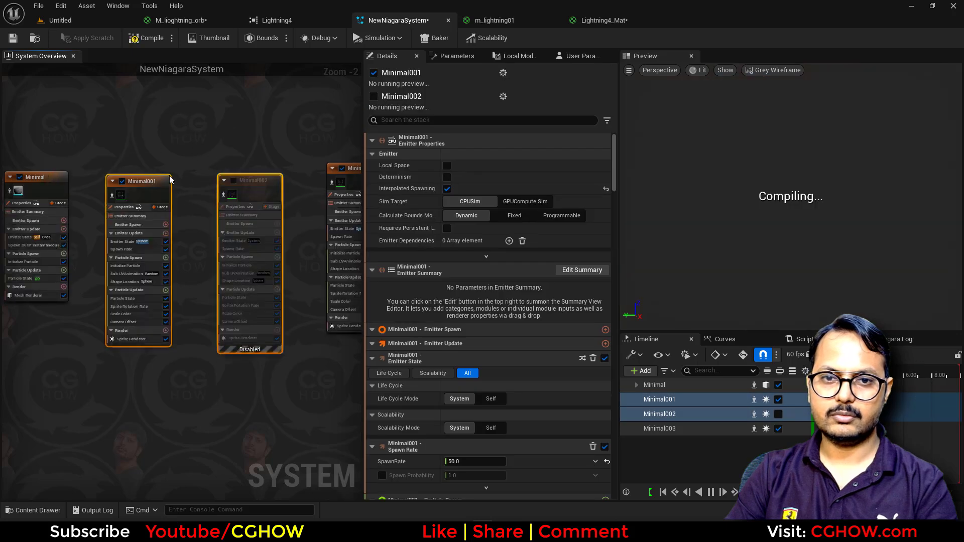
- Set Minimal003's Camera Offset Amount to 20
{"action": "right_click_drag", "start_coordinate": [243, 153], "coordinate": [122, 156]}
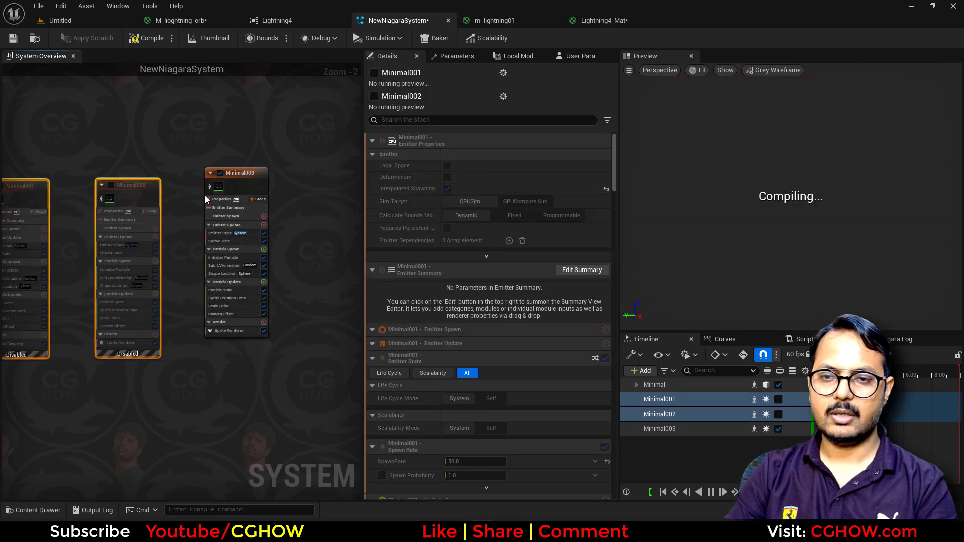
{"action": "right_click_drag", "start_coordinate": [186, 188], "coordinate": [222, 191]}
{"action": "scroll", "coordinate": [281, 282], "scroll_direction": "up", "scroll_amount": 1}
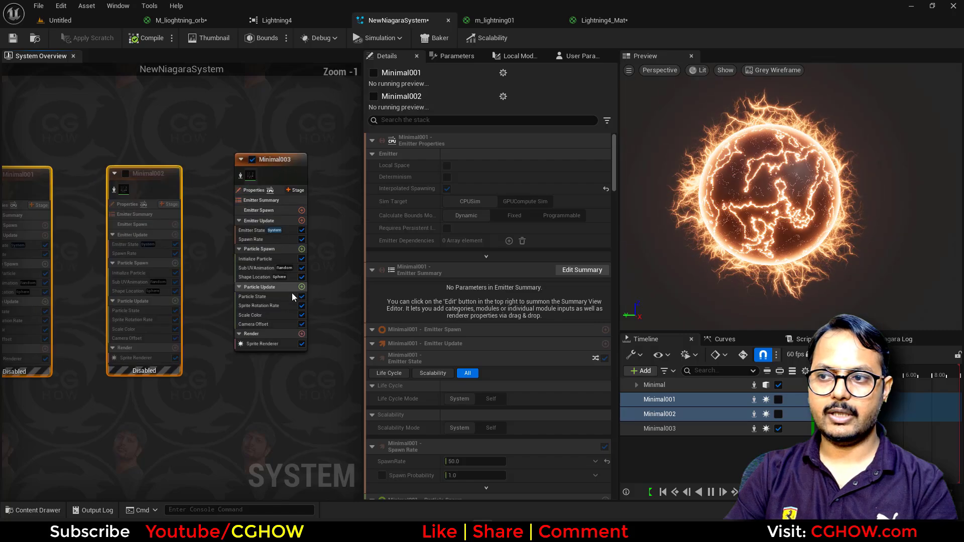
{"action": "left_click", "coordinate": [264, 325]}
{"action": "left_click", "coordinate": [466, 130]}
{"action": "type", "text": "20"}
{"action": "key", "text": "Return"}
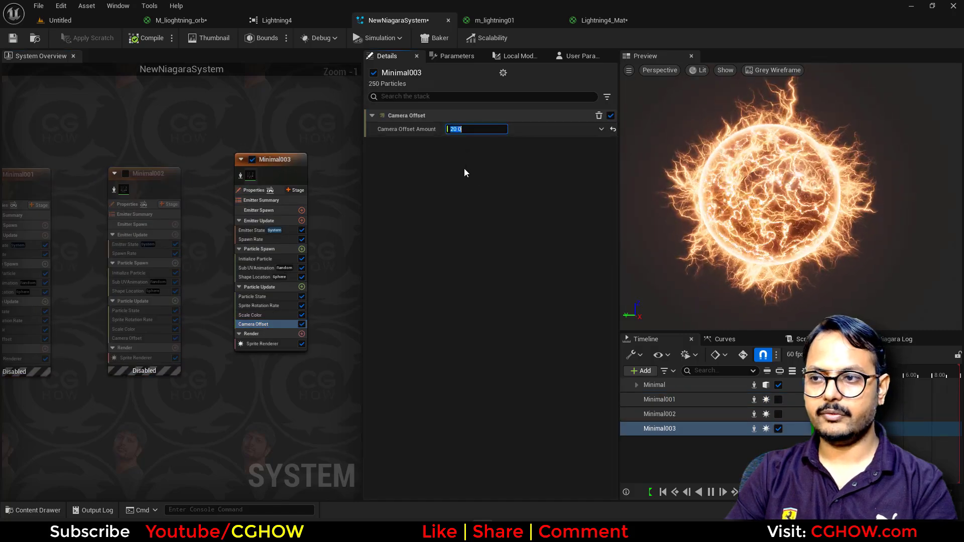
- Set Minimal003's random uniform sprite size to a minimum of 30 and a maximum of 50
{"action": "left_click", "coordinate": [255, 259]}
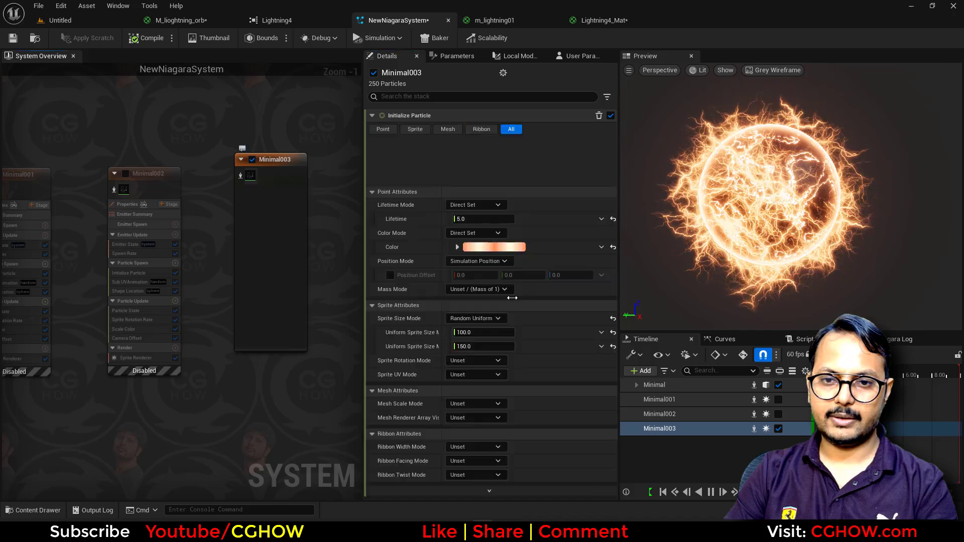
{"action": "left_click", "coordinate": [474, 297]}
{"action": "type", "text": "50"}
{"action": "left_click", "coordinate": [476, 282]}
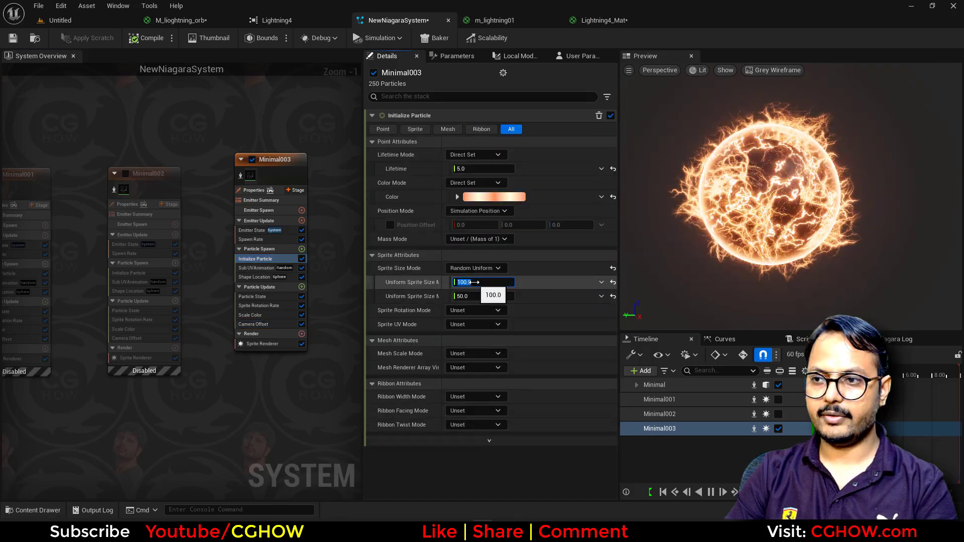
{"action": "type", "text": "30"}
{"action": "key", "text": "Return"}
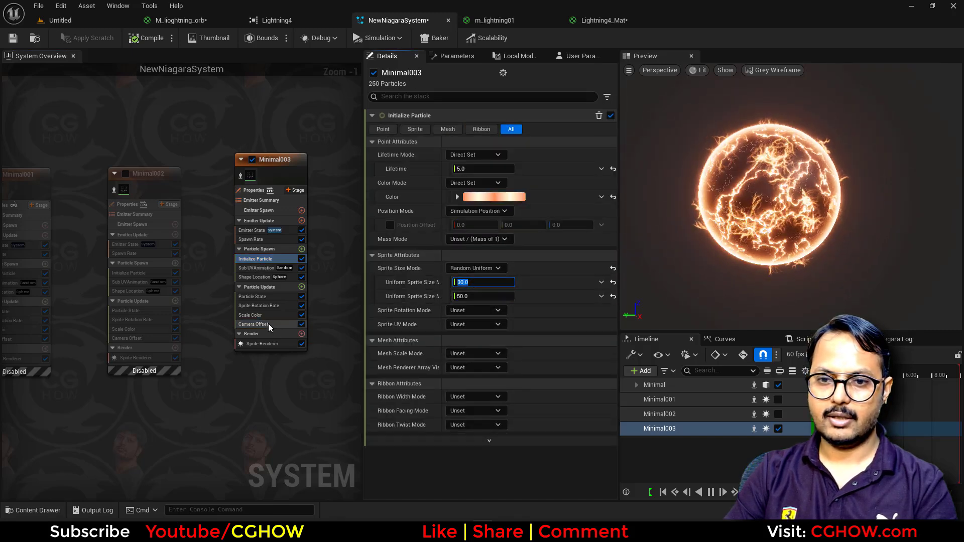
- Set Minimal003's Camera Offset Amount to 50
{"action": "left_click", "coordinate": [255, 324]}
{"action": "left_click", "coordinate": [459, 129]}
{"action": "type", "text": "50"}
{"action": "key", "text": "Return"}
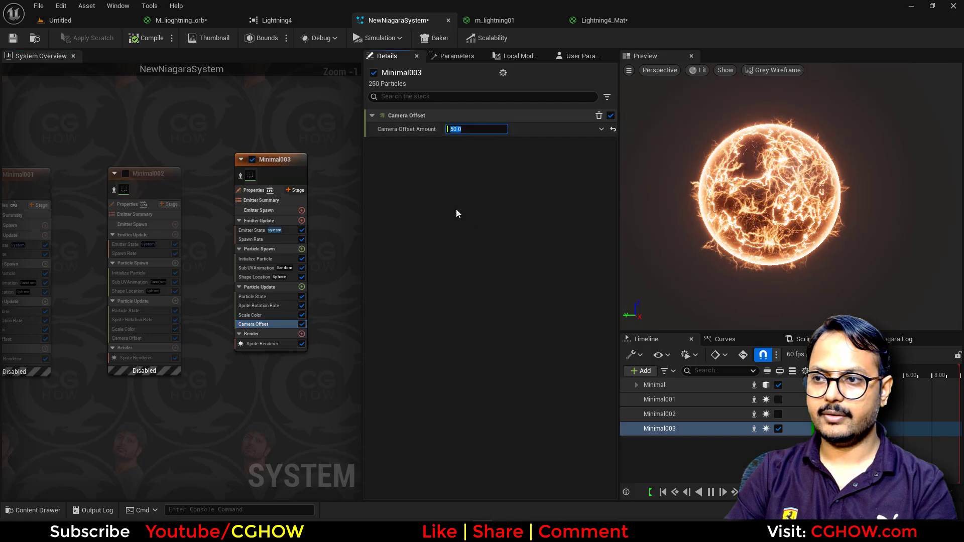
- Switch Minimal003's Lifetime Mode to Random with a minimum of 0.1 and a maximum of 0.2
{"action": "left_click", "coordinate": [267, 259]}
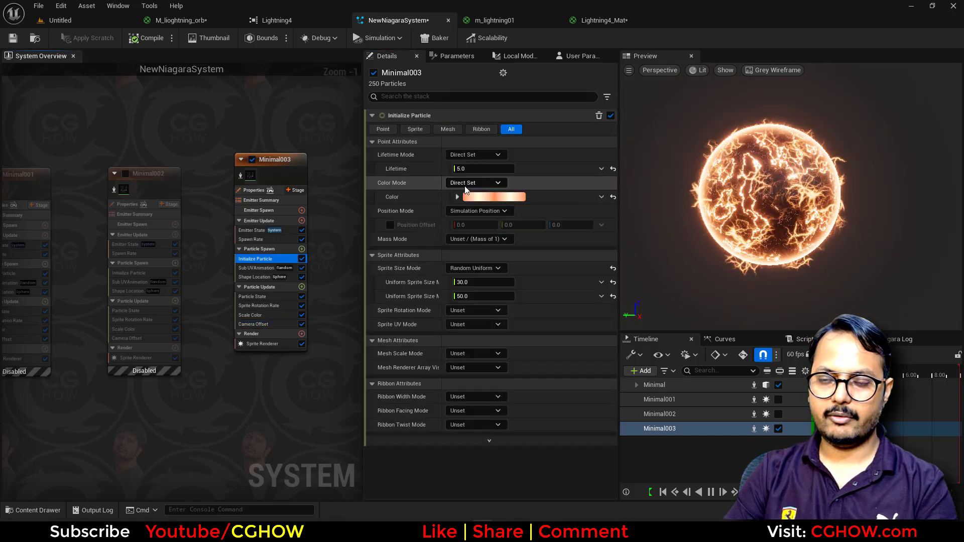
{"action": "left_click", "coordinate": [474, 154]}
{"action": "left_click", "coordinate": [477, 187]}
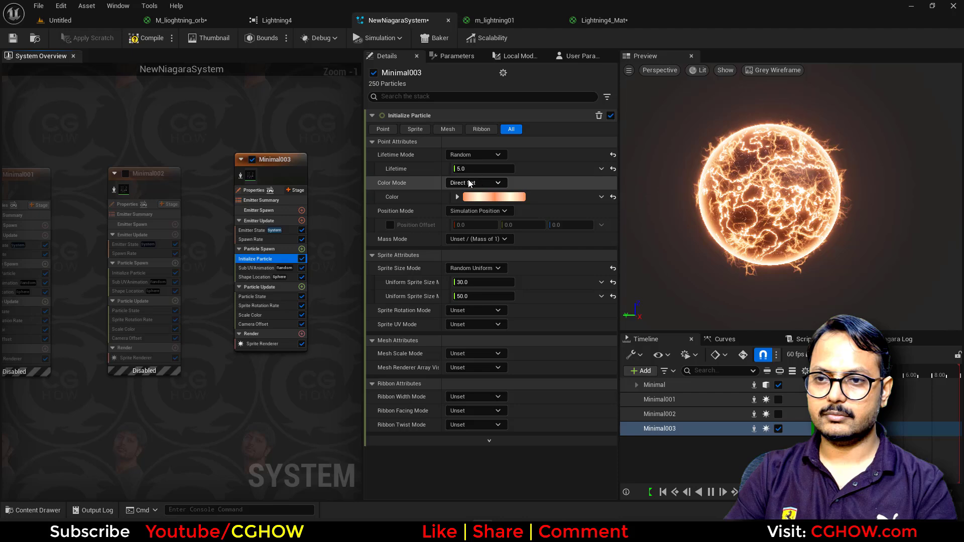
{"action": "type", "text": ".2"}
{"action": "left_click", "coordinate": [466, 169]}
{"action": "type", "text": ".1"}
{"action": "key", "text": "Return"}
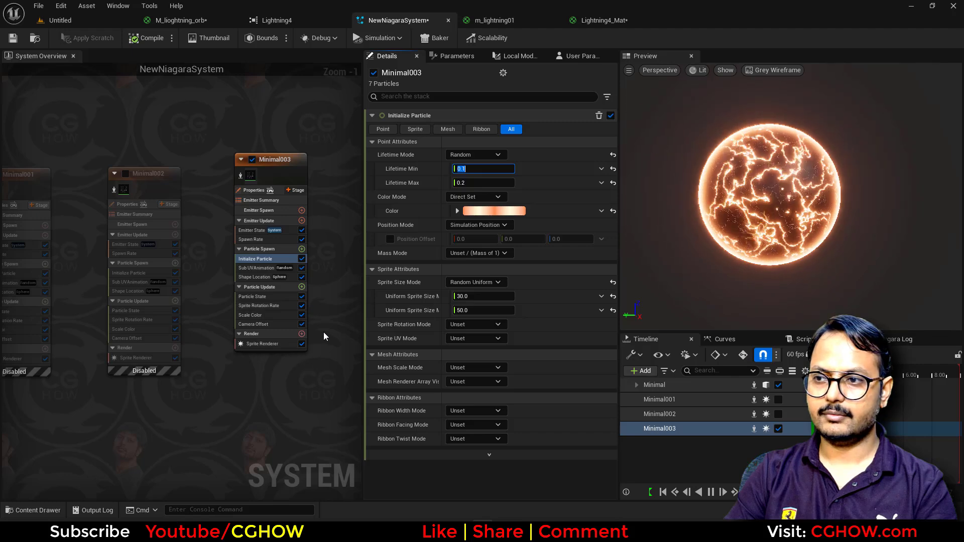
- Re-enable the Minimal001 and Minimal002 emitters and set Minimal002's random sprite size to a minimum of 250 and a maximum of 300
{"action": "scroll", "coordinate": [350, 257], "scroll_direction": "up", "scroll_amount": 1}
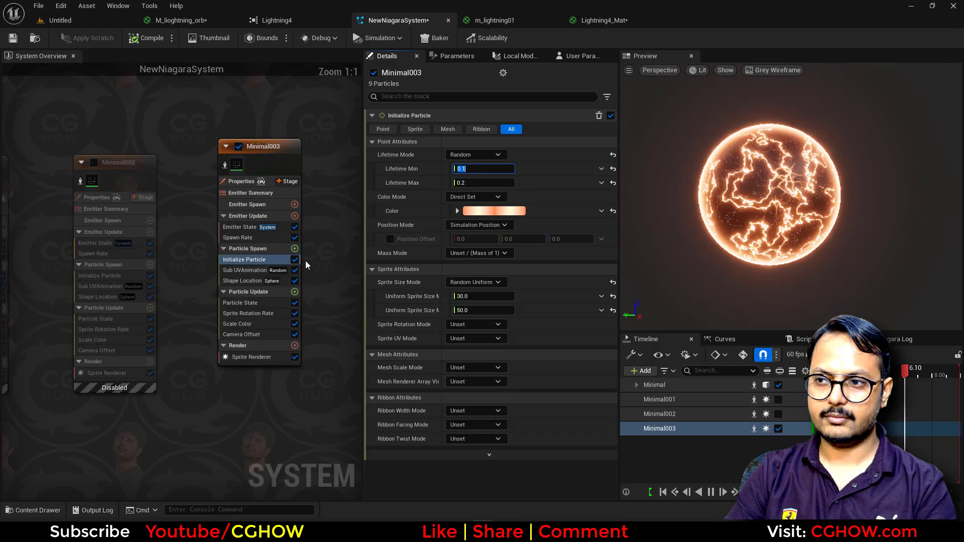
{"action": "right_click_drag", "start_coordinate": [130, 155], "coordinate": [226, 156]}
{"action": "left_click", "coordinate": [187, 164]}
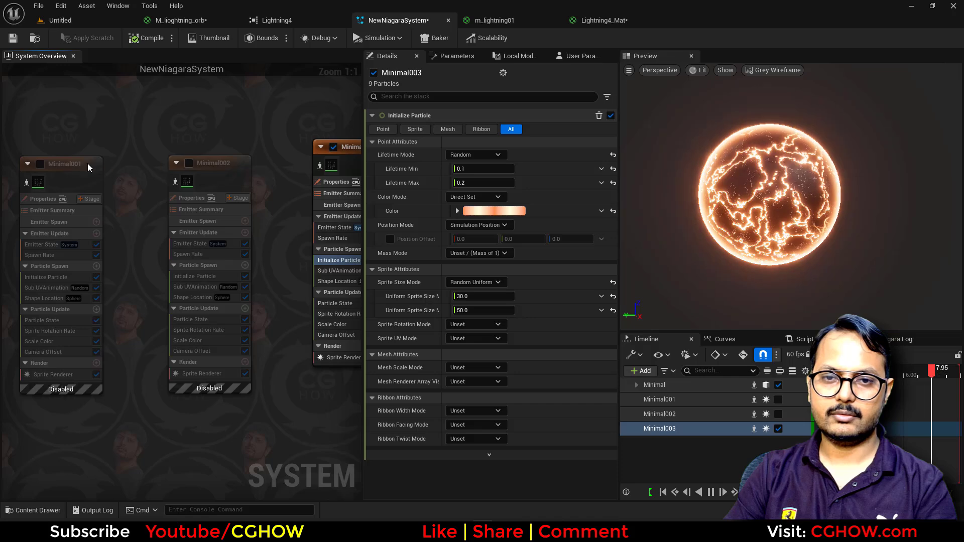
{"action": "left_click", "coordinate": [41, 164]}
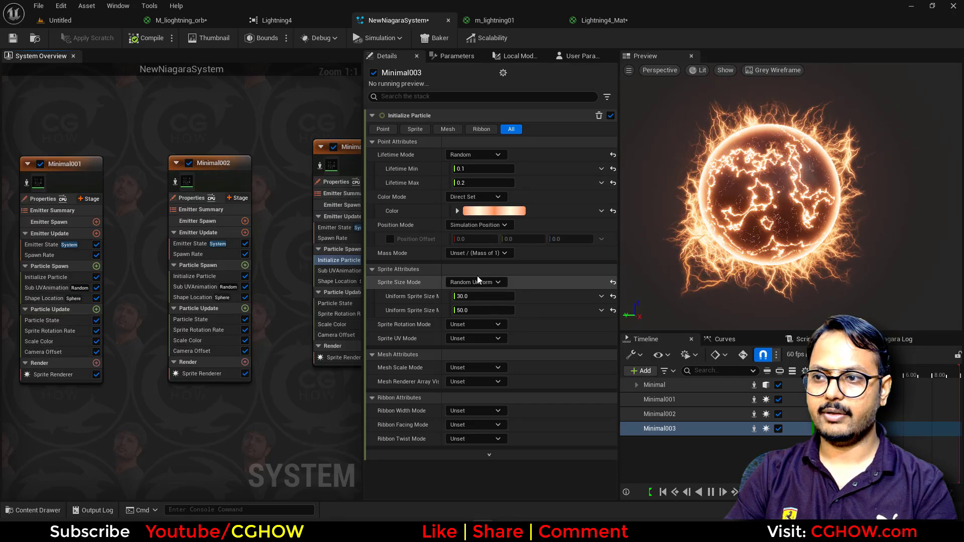
{"action": "right_click_drag", "start_coordinate": [186, 155], "coordinate": [128, 141]}
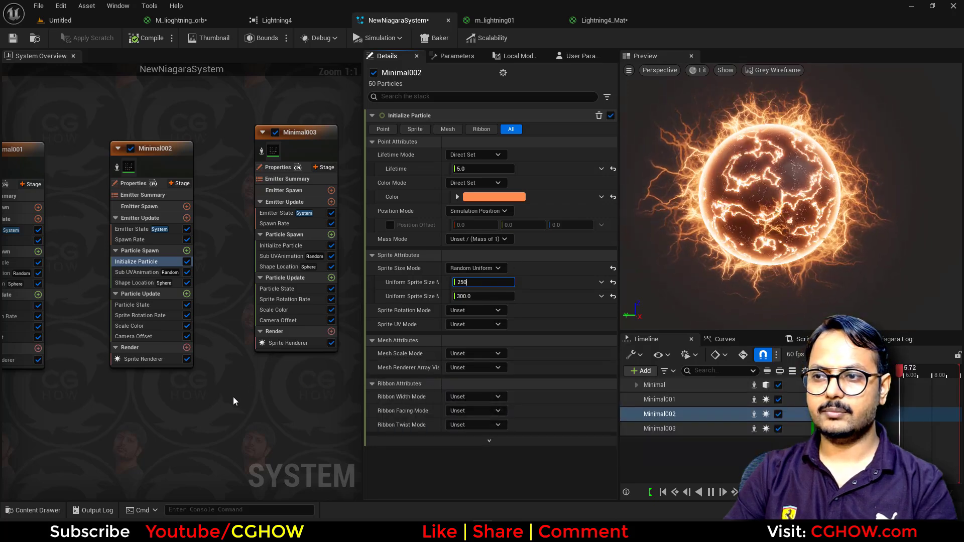
- Duplicate the Minimal003 emitter and place the copy beside it
{"action": "right_click_drag", "start_coordinate": [284, 284], "coordinate": [154, 297]}
{"action": "left_click", "coordinate": [197, 150]}
{"action": "left_click", "coordinate": [263, 144]}
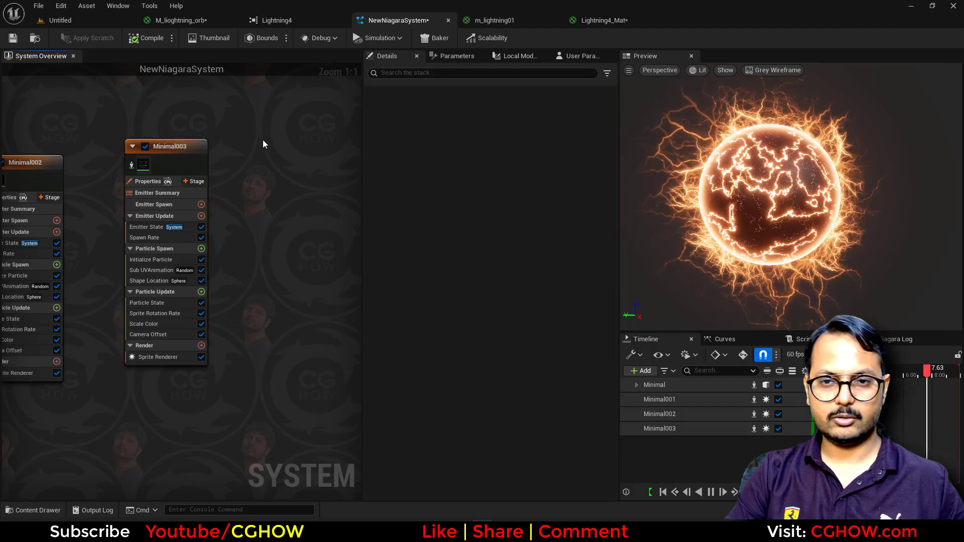
{"action": "key", "text": "ctrl+v"}
- Replace Minimal004's Sprite Renderer with a new Sprite Renderer that uses the default sprite material
{"action": "left_click", "coordinate": [297, 357]}
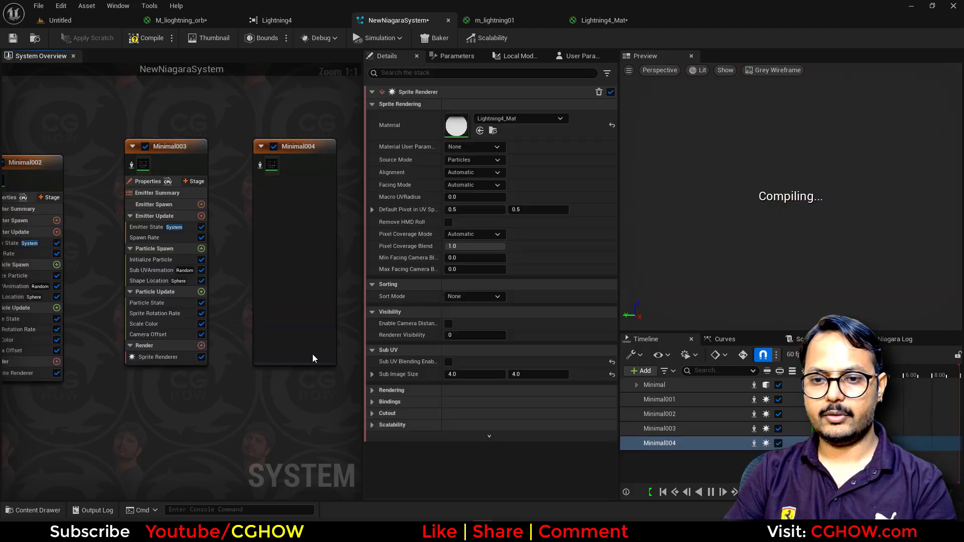
{"action": "key", "text": "Delete"}
{"action": "left_click", "coordinate": [331, 346]}
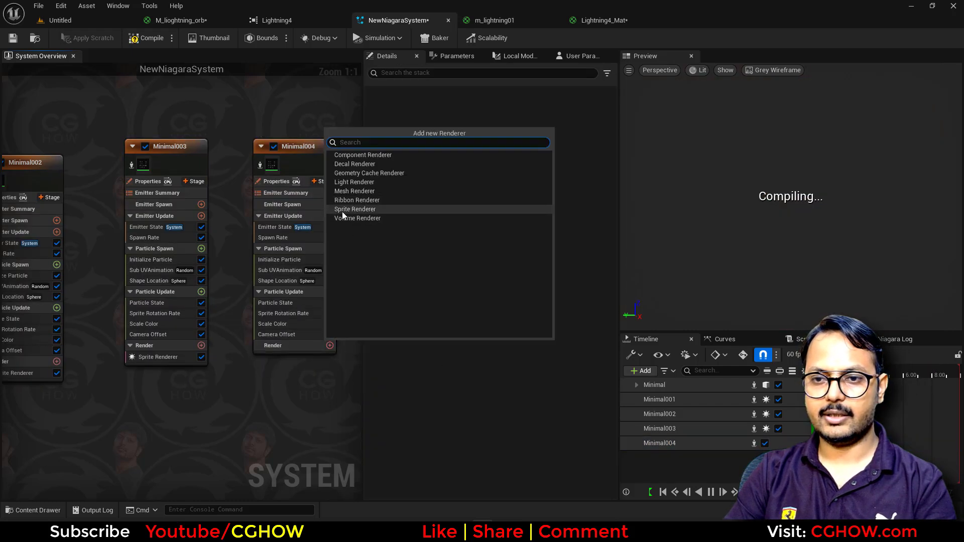
{"action": "left_click", "coordinate": [342, 211]}
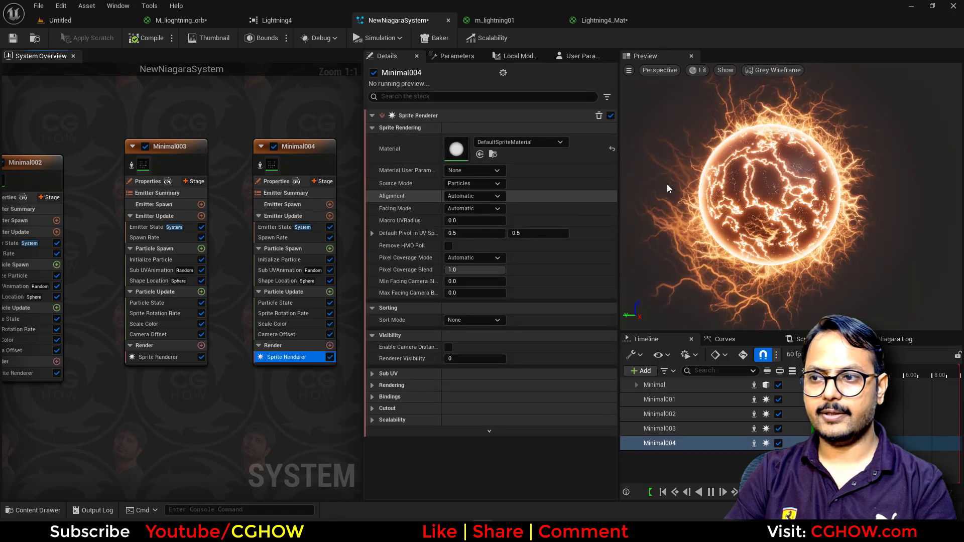
- Preview Minimal004 in isolation, turn isolation off again, and set its SpawnRate to 200
{"action": "left_click", "coordinate": [260, 162]}
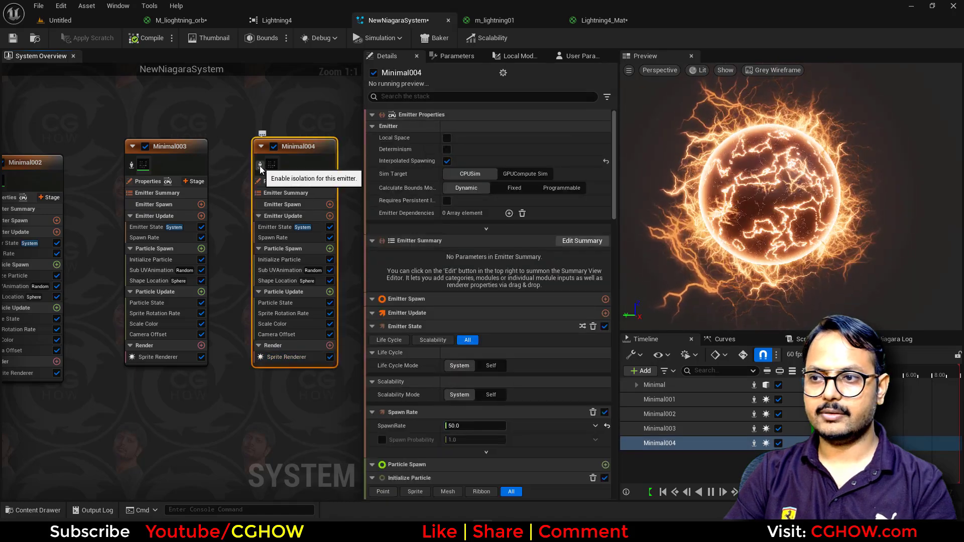
{"action": "left_click", "coordinate": [260, 166]}
{"action": "left_click", "coordinate": [261, 167]}
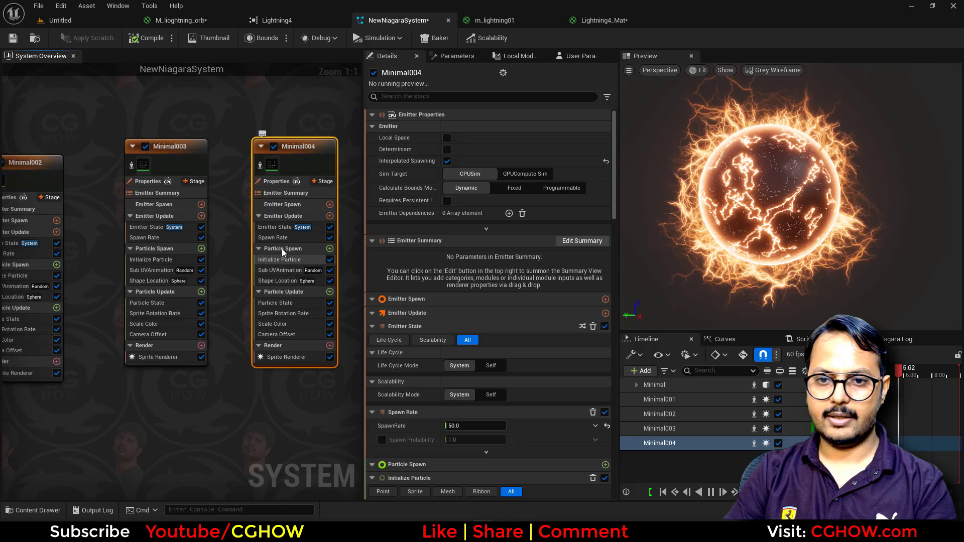
{"action": "left_click", "coordinate": [281, 238]}
{"action": "type", "text": "200"}
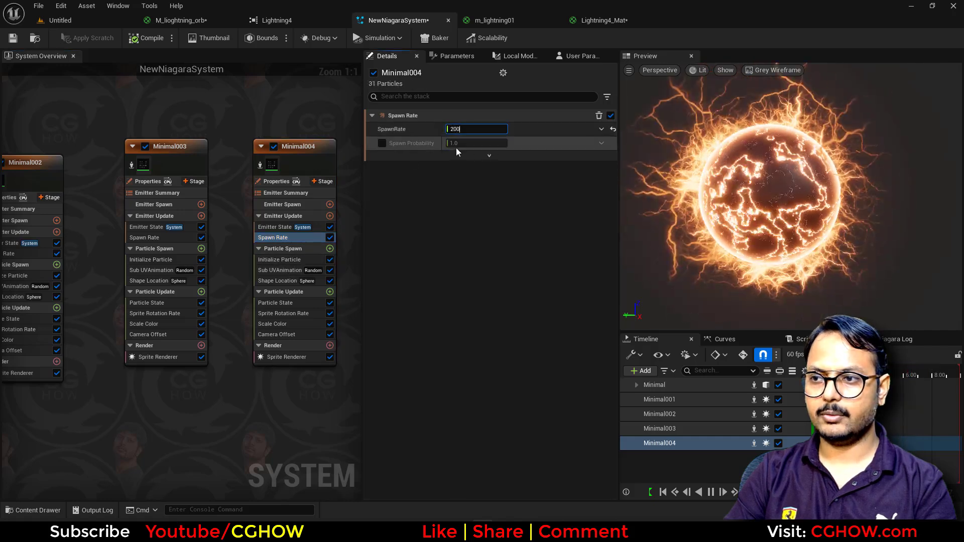
{"action": "key", "text": "Return"}
- Set Minimal004's Sphere Surface Distribution to 1 and its random sprite size to a minimum of 2 and a maximum of 5
{"action": "left_click", "coordinate": [281, 259]}
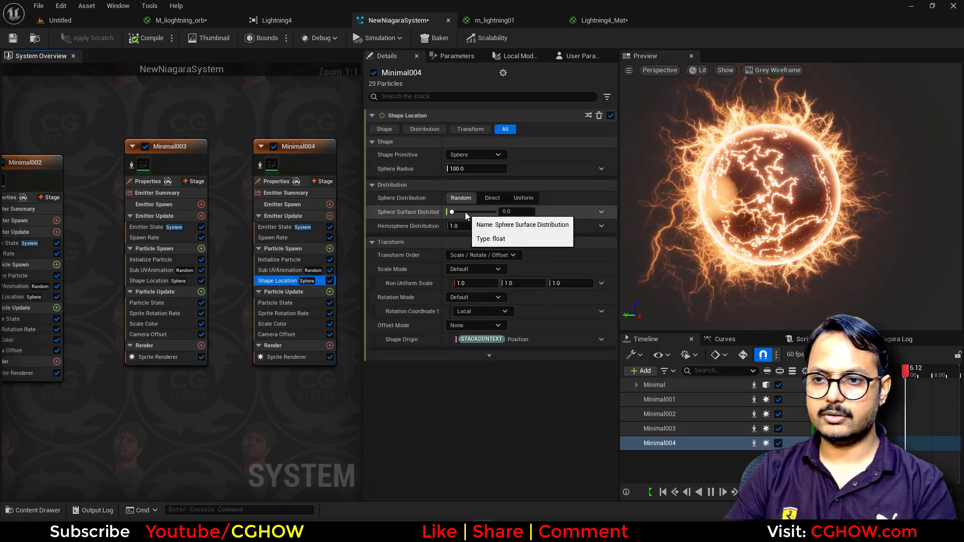
{"action": "left_click_drag", "start_coordinate": [465, 212], "coordinate": [497, 213]}
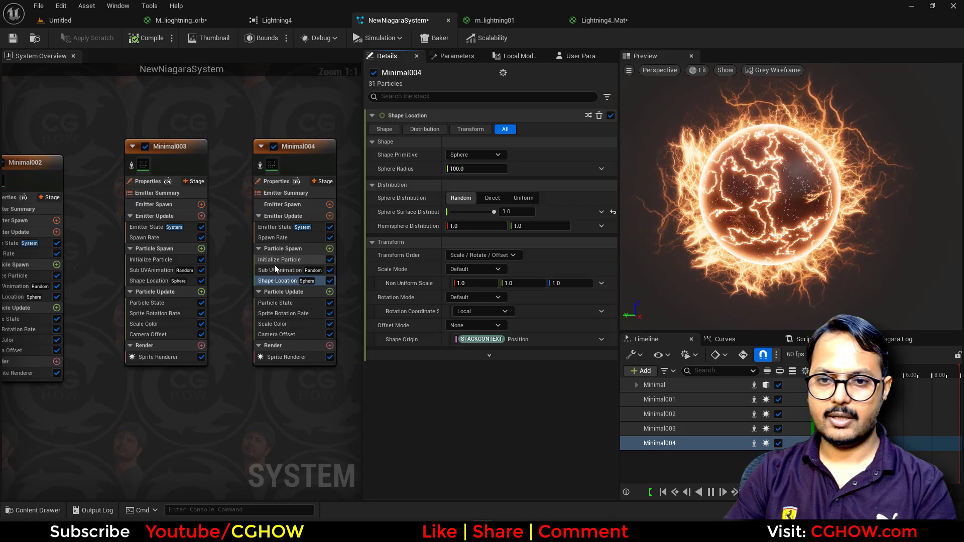
{"action": "left_click", "coordinate": [469, 311]}
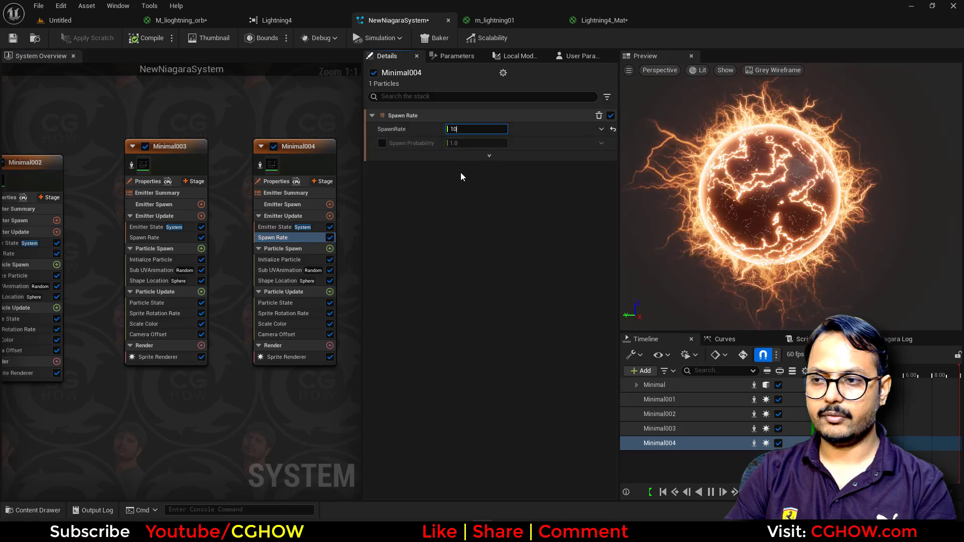
- Set Minimal004's SpawnRate to 1000
{"action": "type", "text": "1000"}
{"action": "key", "text": "Return"}
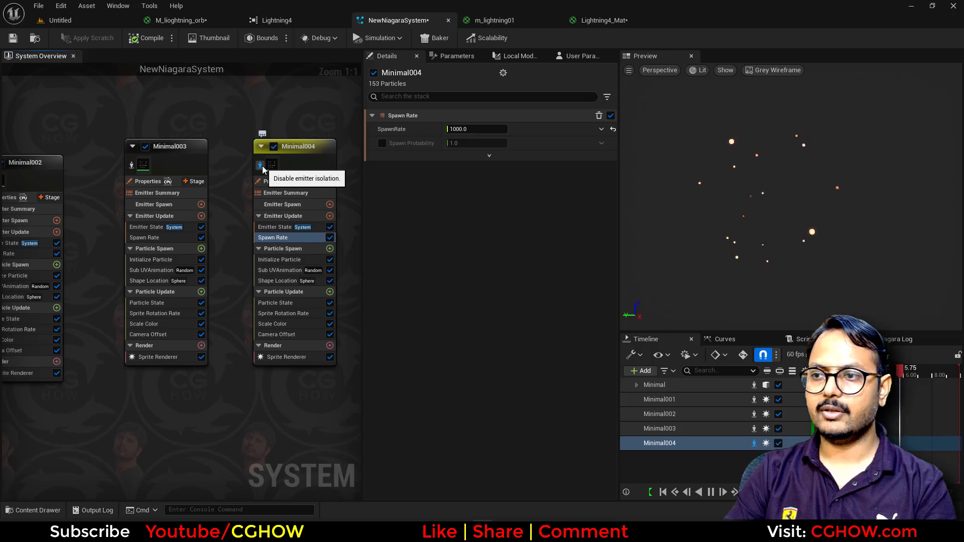
- Switch Minimal004 to Fixed bounds and GPUCompute Sim in its emitter properties
{"action": "left_click", "coordinate": [275, 181]}
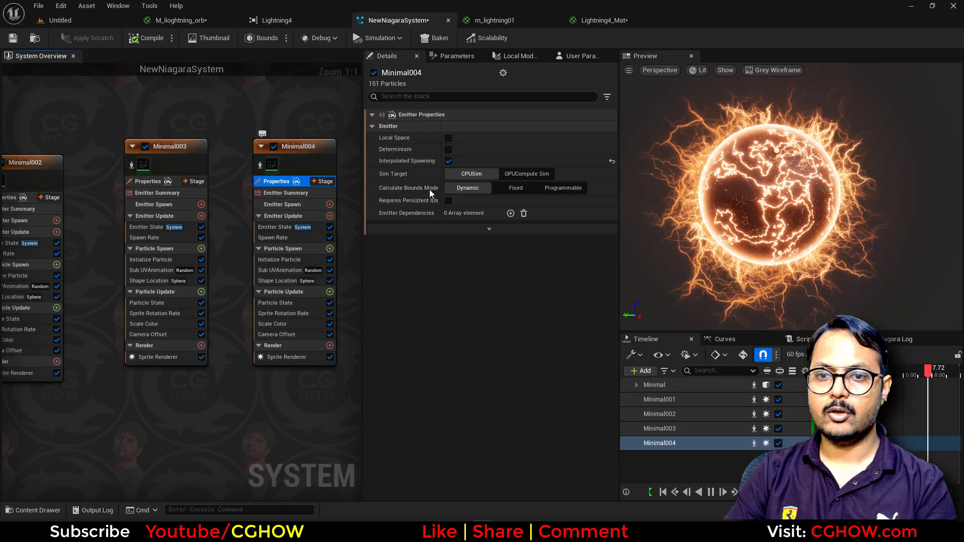
{"action": "left_click", "coordinate": [521, 188]}
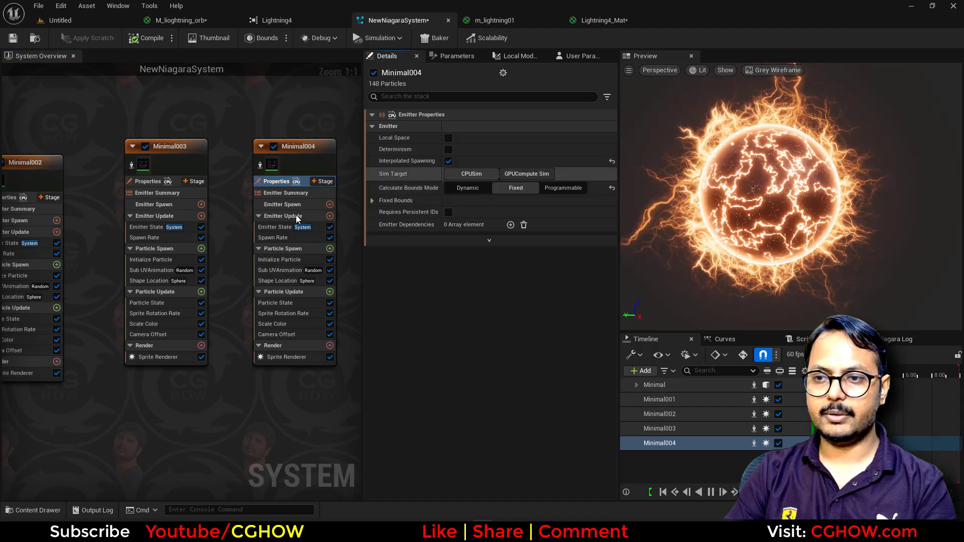
{"action": "left_click", "coordinate": [527, 173]}
- Set Minimal004's SpawnRate to 10000 and preview the emitter briefly in isolation
{"action": "left_click", "coordinate": [267, 239]}
{"action": "left_click", "coordinate": [458, 129]}
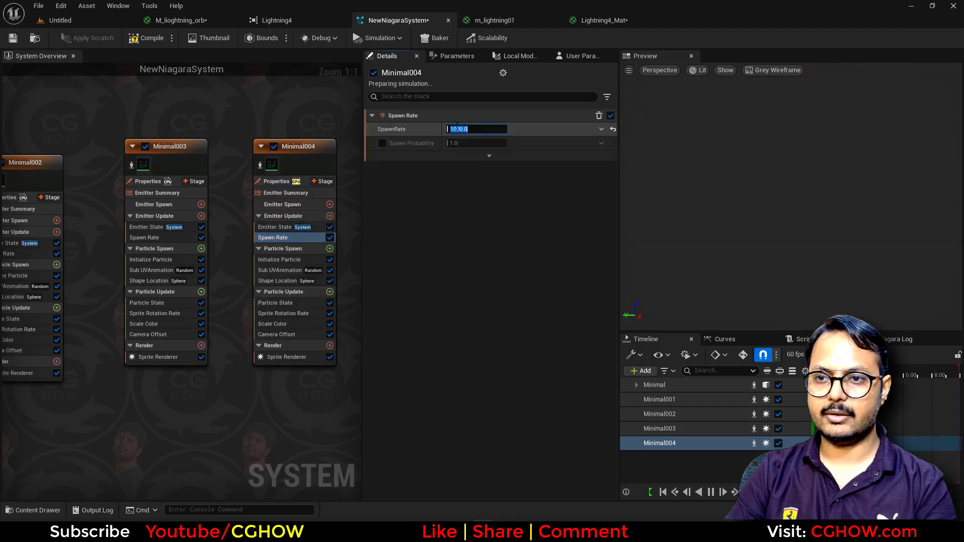
{"action": "type", "text": "0"}
{"action": "key", "text": "Return"}
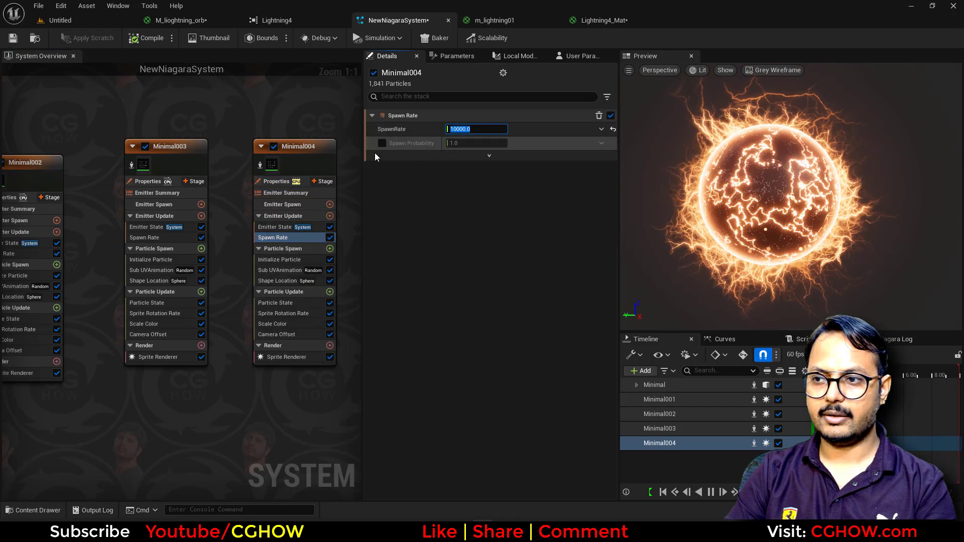
{"action": "left_click", "coordinate": [260, 166]}
{"action": "left_click", "coordinate": [261, 166]}
- Set Minimal004's random particle lifetime to a minimum of 0.3 and a maximum of 0.5
{"action": "left_click", "coordinate": [276, 260]}
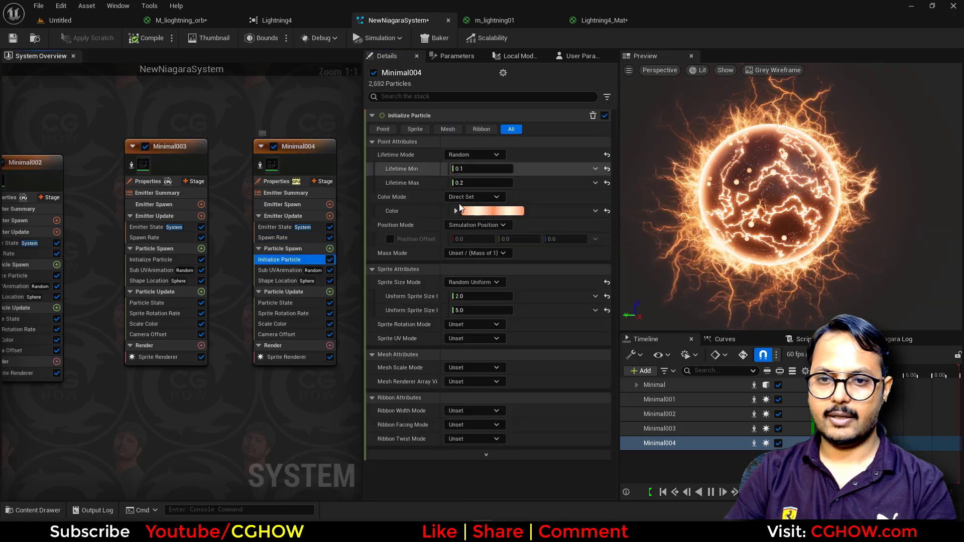
{"action": "left_click", "coordinate": [477, 182]}
{"action": "type", "text": "."}
{"action": "type", "text": ".3"}
{"action": "key", "text": "Return"}
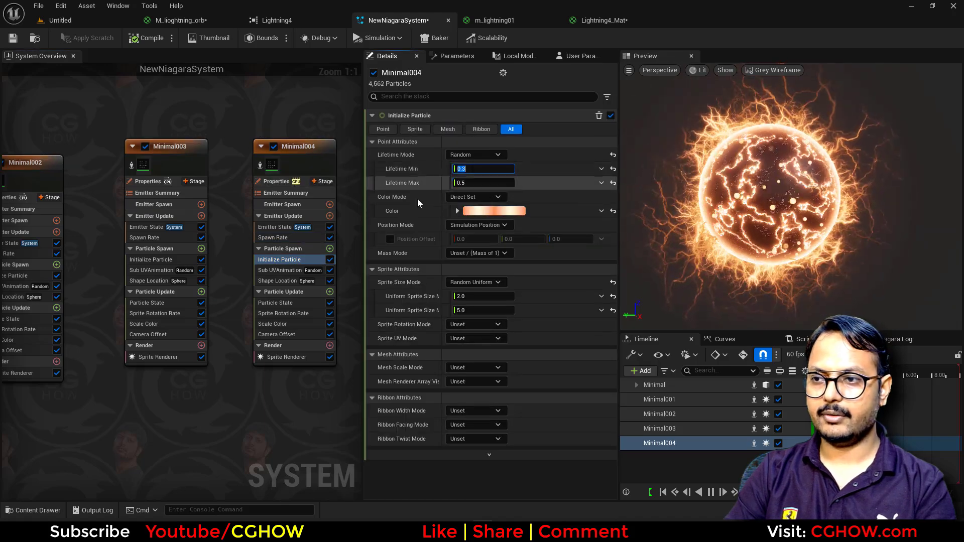
- Set Minimal004's Camera Offset Amount to 100
{"action": "left_click", "coordinate": [276, 335]}
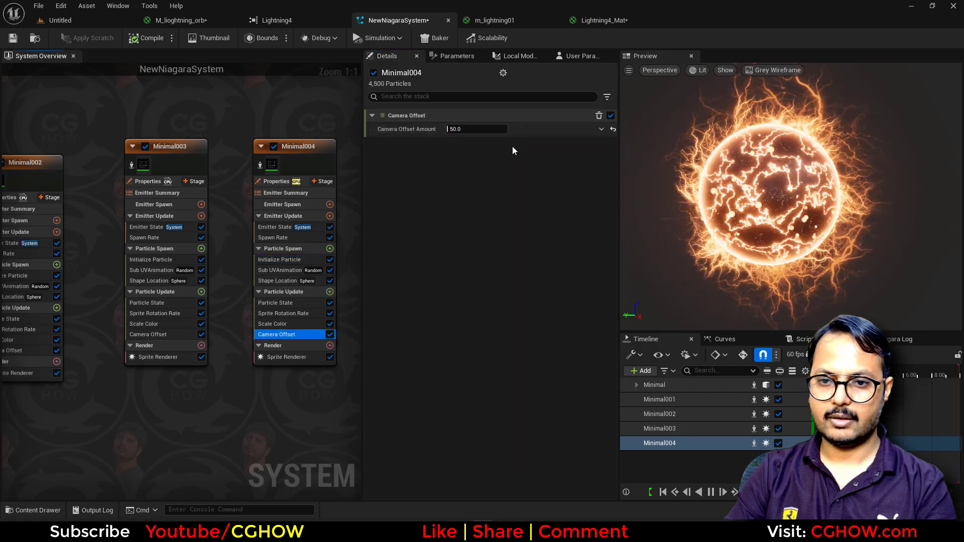
{"action": "left_click", "coordinate": [474, 128]}
{"action": "type", "text": "100"}
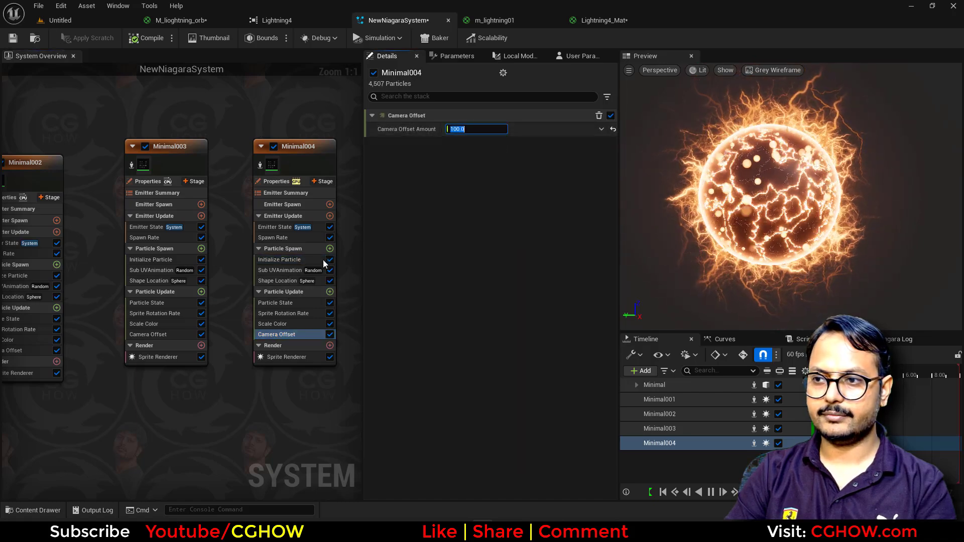
- Set Minimal004's random uniform sprite size to a minimum of 0.1 and a maximum of 1
{"action": "left_click", "coordinate": [279, 260]}
{"action": "left_click", "coordinate": [482, 310]}
{"action": "type", "text": "1"}
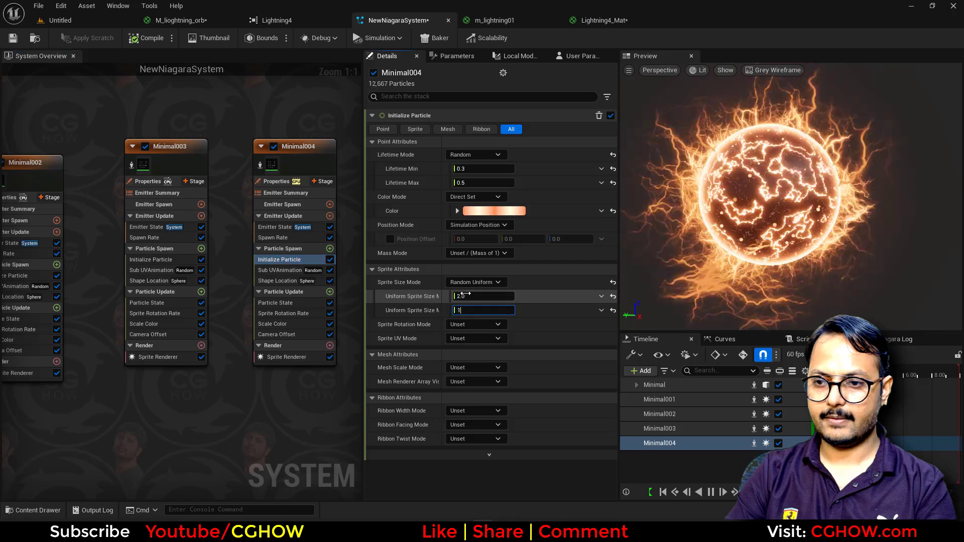
{"action": "type", "text": "0.1"}
{"action": "key", "text": "Return"}
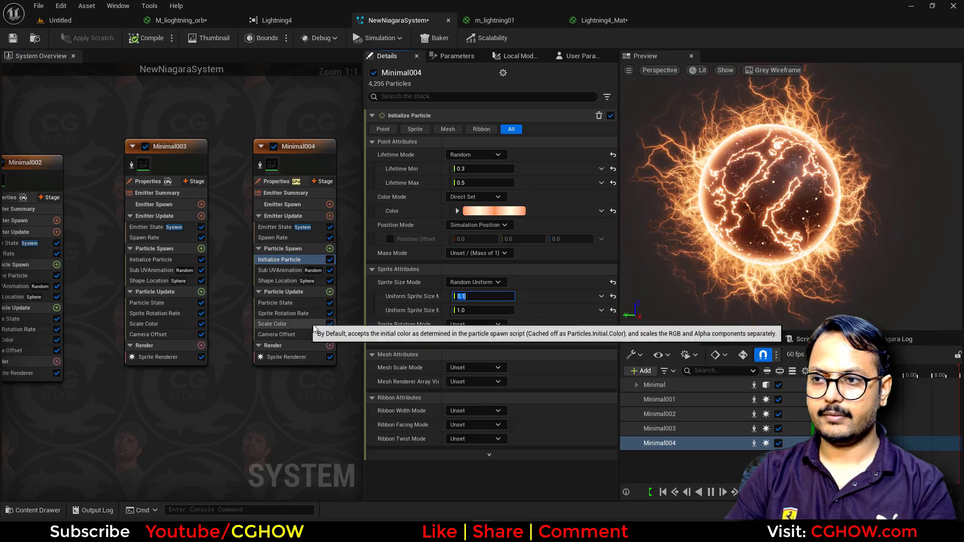
- Add an Add Velocity module to Minimal004's Particle Spawn, add its Apply Initial Forces dependency, and set the velocity mode to From Point
{"action": "left_click", "coordinate": [329, 249]}
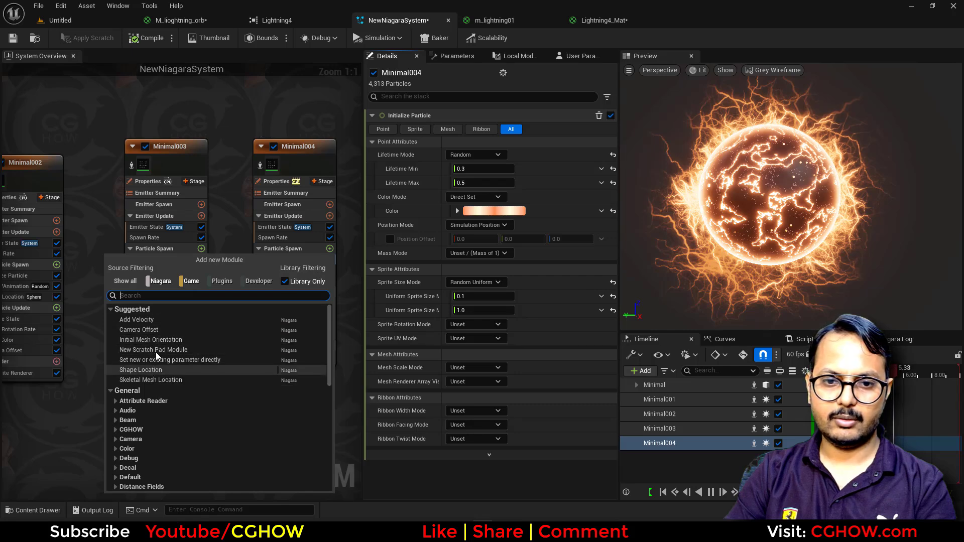
{"action": "left_click", "coordinate": [143, 320]}
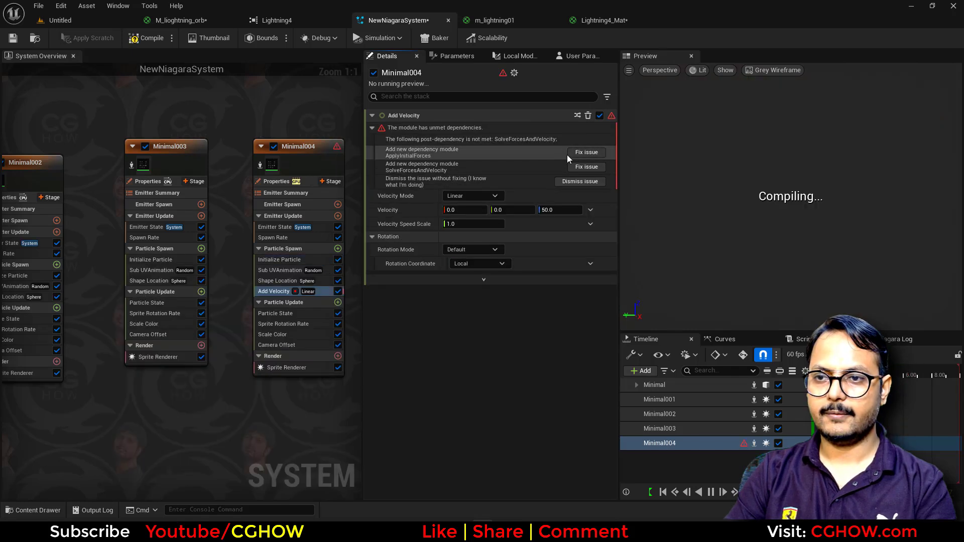
{"action": "left_click", "coordinate": [586, 152]}
{"action": "left_click", "coordinate": [481, 128]}
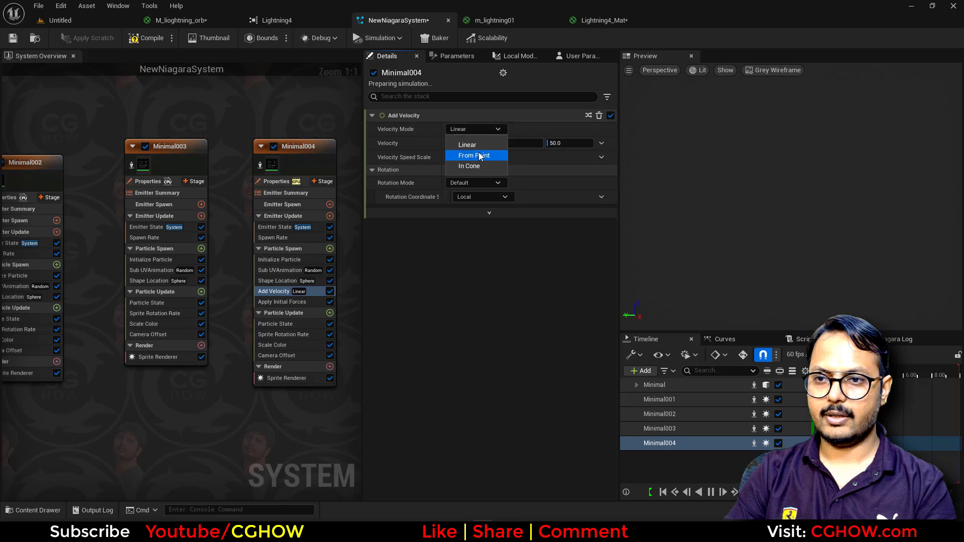
{"action": "left_click", "coordinate": [480, 153]}
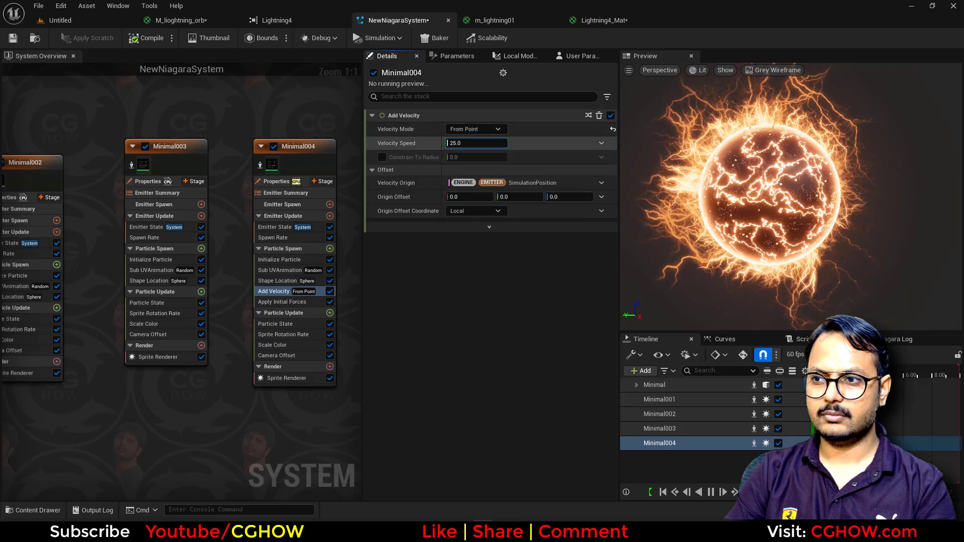
- Raise Minimal004's velocity speed to about 2589 and add a Solve Forces and Velocity module to its Particle Update
{"action": "left_click_drag", "start_coordinate": [476, 143], "coordinate": [502, 143]}
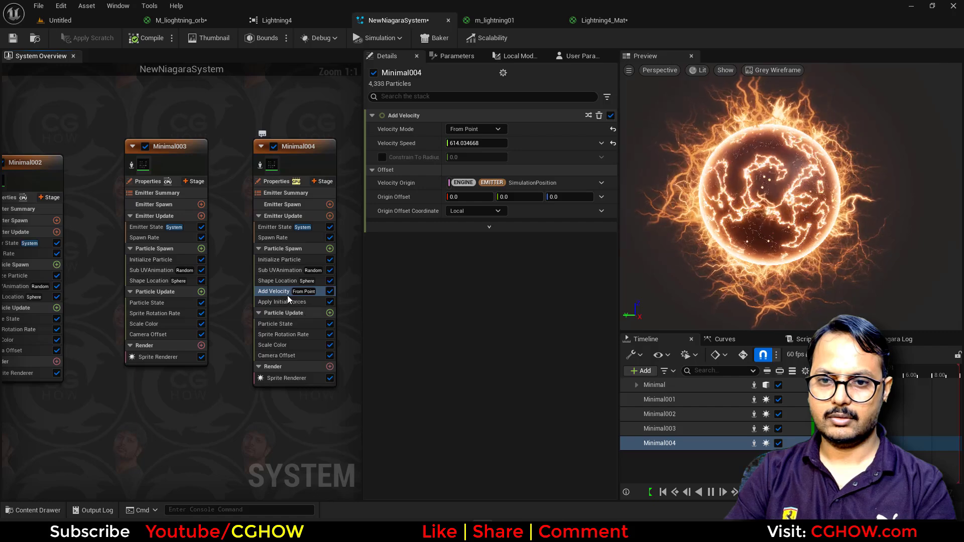
{"action": "left_click_drag", "start_coordinate": [454, 144], "coordinate": [502, 144]}
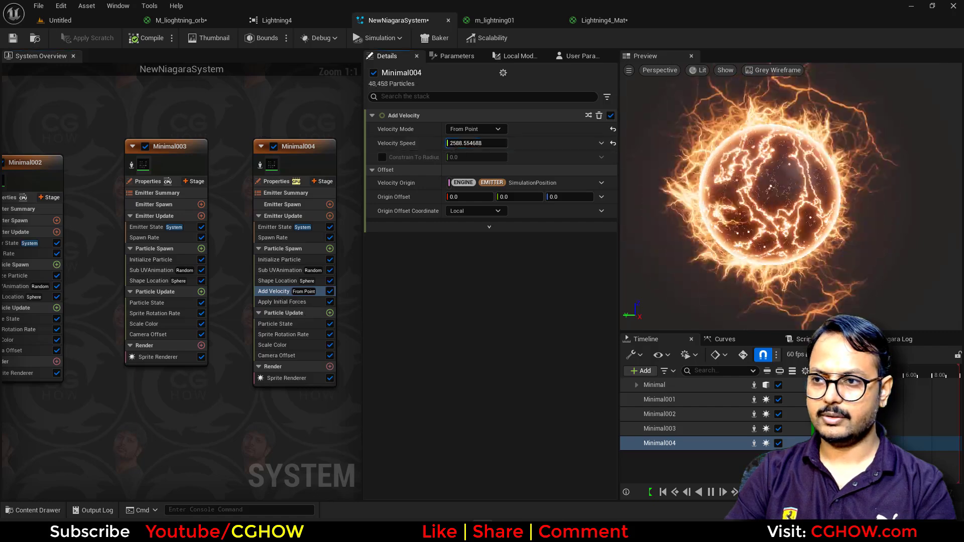
{"action": "left_click", "coordinate": [329, 312]}
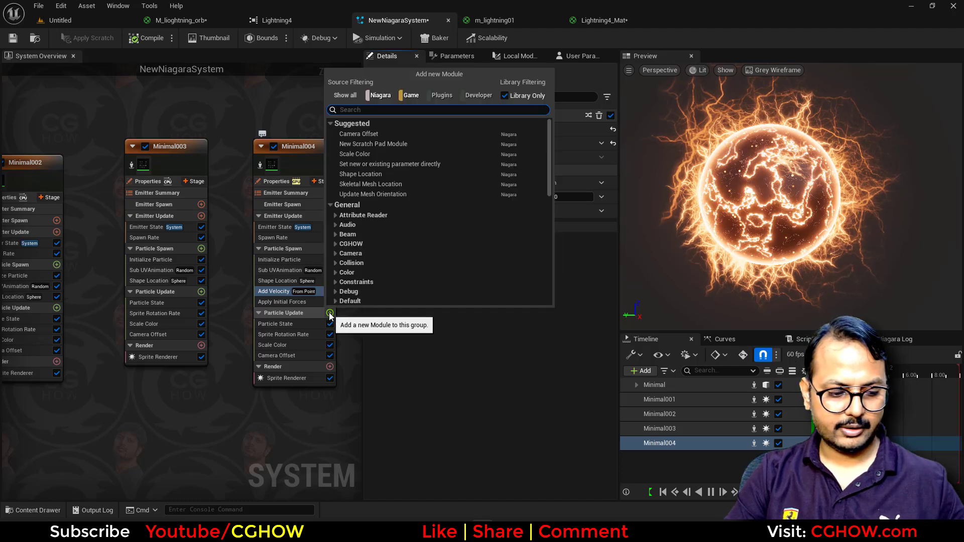
{"action": "type", "text": "solv"}
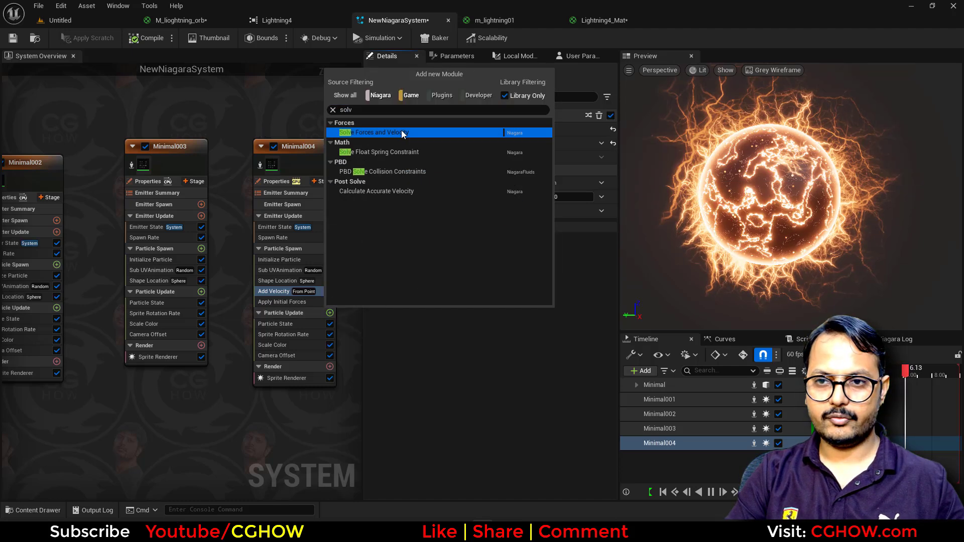
{"action": "left_click", "coordinate": [401, 133]}
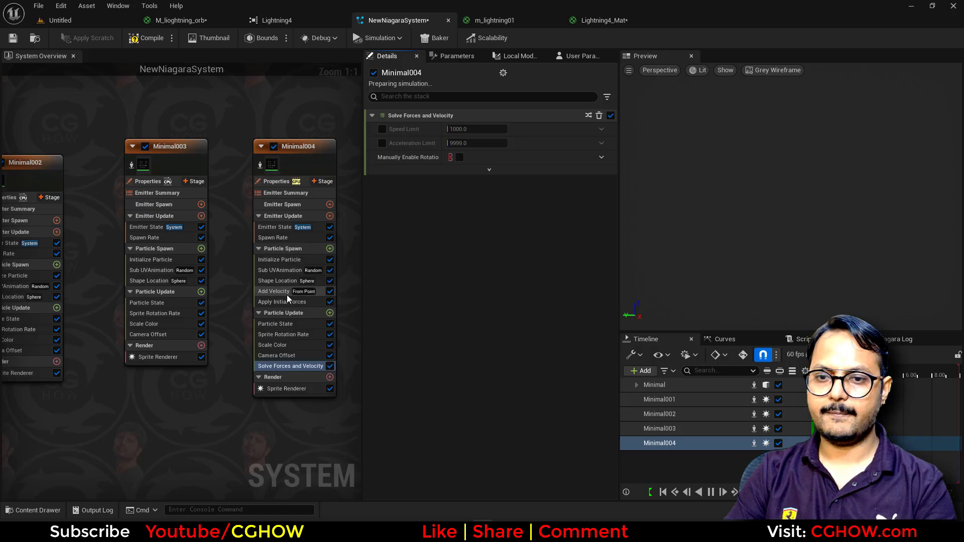
- Reduce the Velocity Speed in Minimal004's Add Velocity module to about 9.17
{"action": "left_click", "coordinate": [278, 291]}
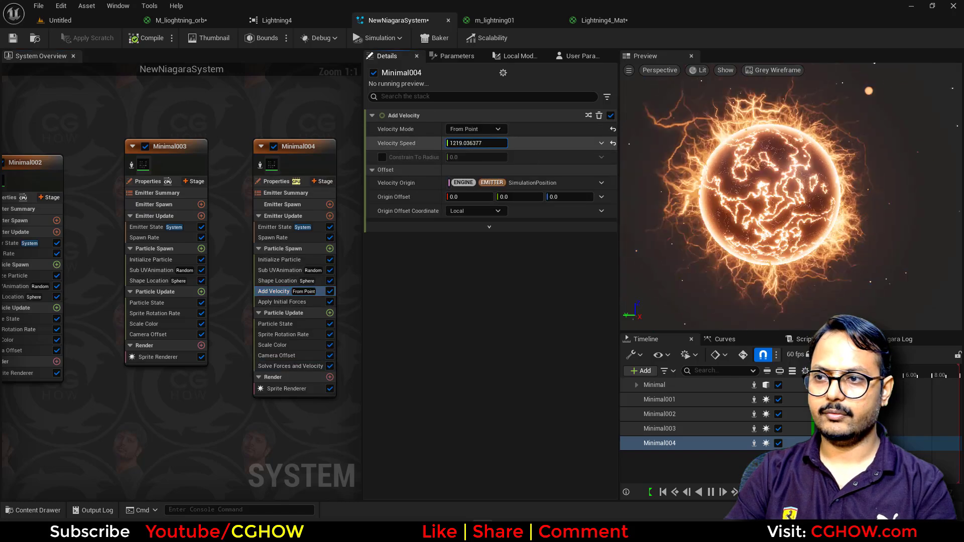
{"action": "mouse_move", "coordinate": [477, 143]}
{"action": "left_mouse_down"}
{"action": "mouse_move", "coordinate": [454, 143]}
{"action": "mouse_move", "coordinate": [474, 145]}
{"action": "left_mouse_up"}
{"action": "left_click_drag", "start_coordinate": [743, 200], "coordinate": [708, 208]}
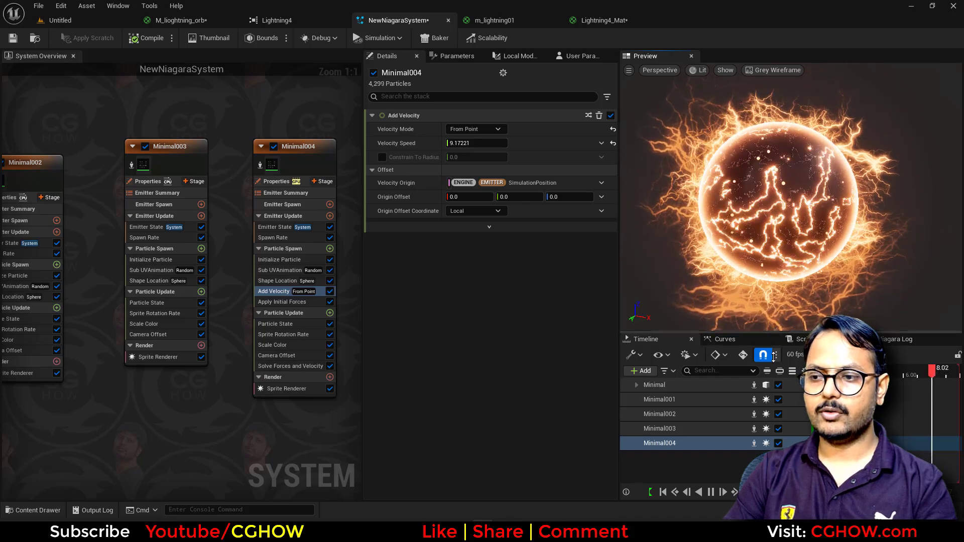
- Enlarge the Niagara preview, detach it into its own window and maximize it to inspect the lightning orb
{"action": "left_click_drag", "start_coordinate": [773, 330], "coordinate": [773, 387]}
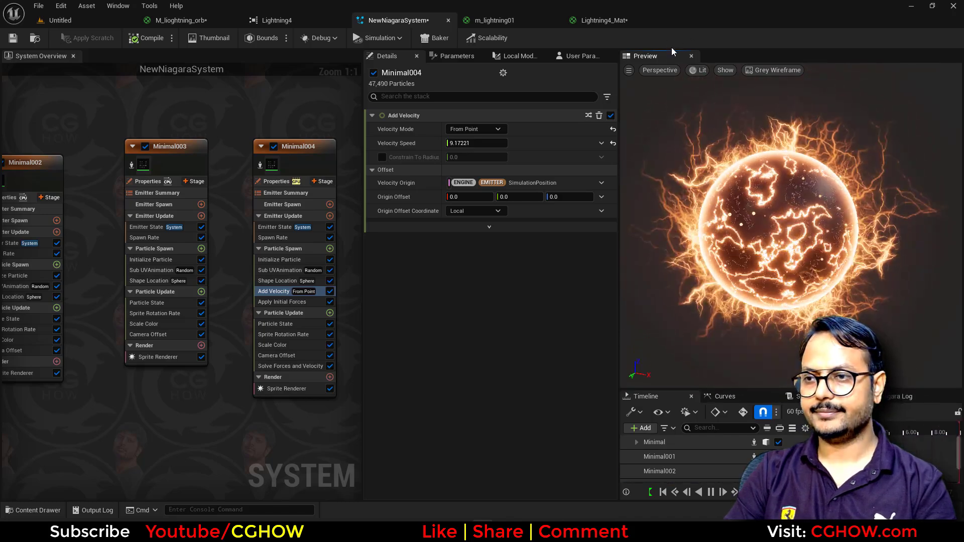
{"action": "left_click_drag", "start_coordinate": [645, 55], "coordinate": [738, 166]}
{"action": "double_click", "coordinate": [841, 166]}
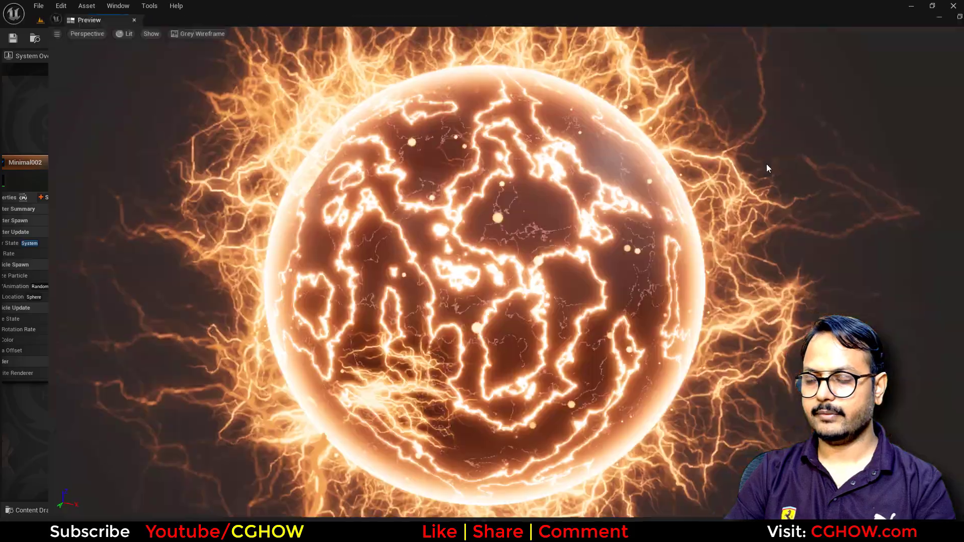